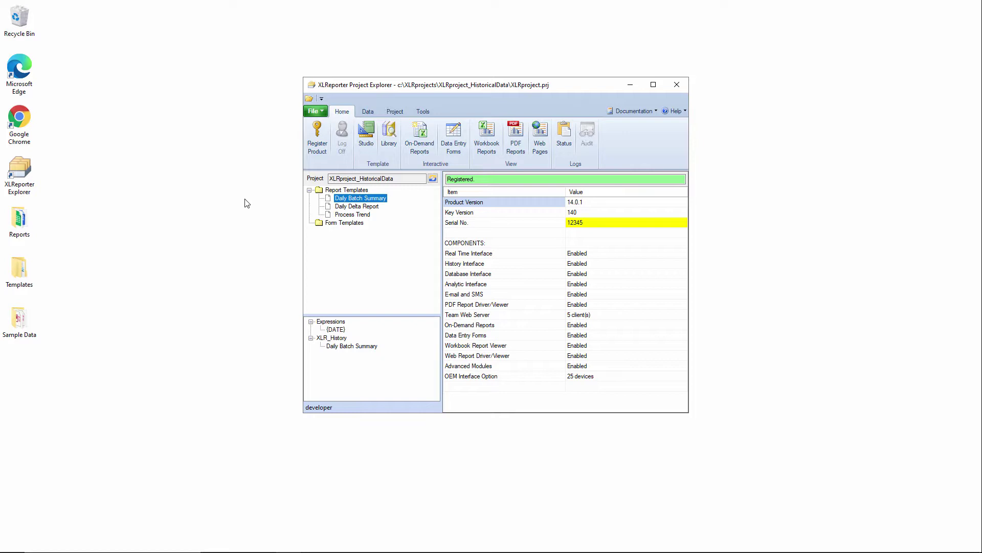
Review the XLRproject_HistoricalData project's templates and licence details in Project Explorer
{"action": "mouse_move", "coordinate": [386, 199]}
Switch the Project Explorer ribbon to its Data commands
{"action": "left_click", "coordinate": [368, 114]}
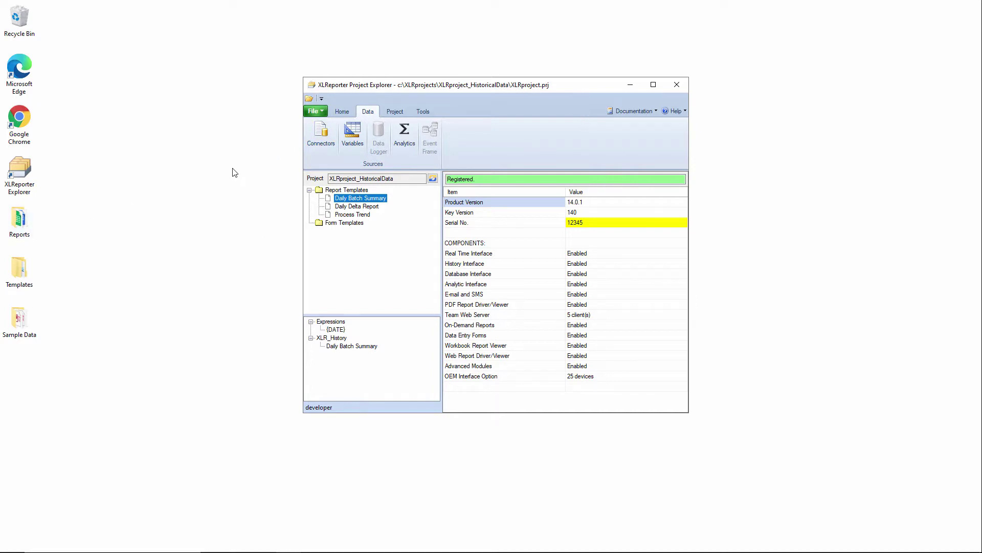
Start a new Microsoft Access database connector from the Connectors list
{"action": "left_click", "coordinate": [322, 146]}
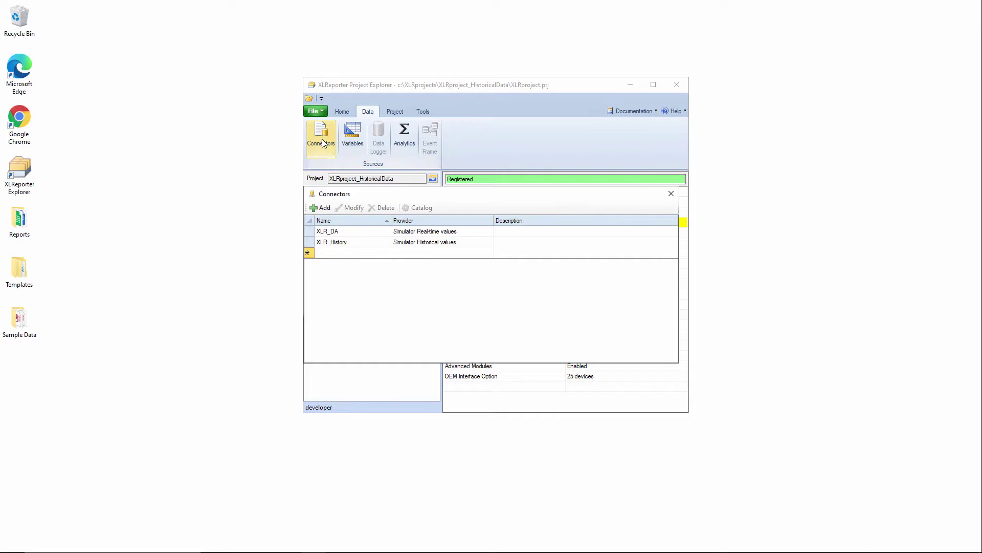
{"action": "left_click", "coordinate": [324, 210]}
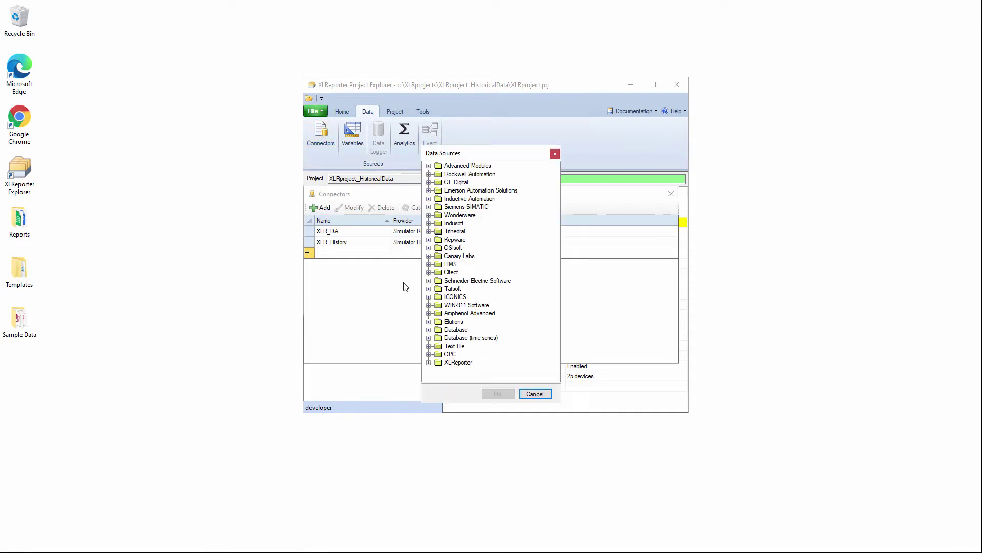
{"action": "left_click", "coordinate": [428, 330]}
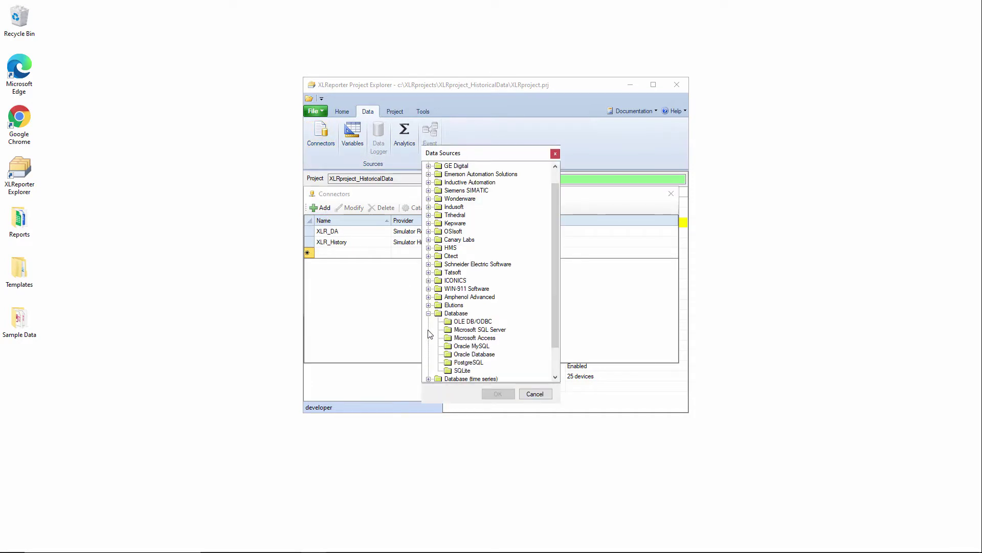
{"action": "left_click", "coordinate": [475, 338]}
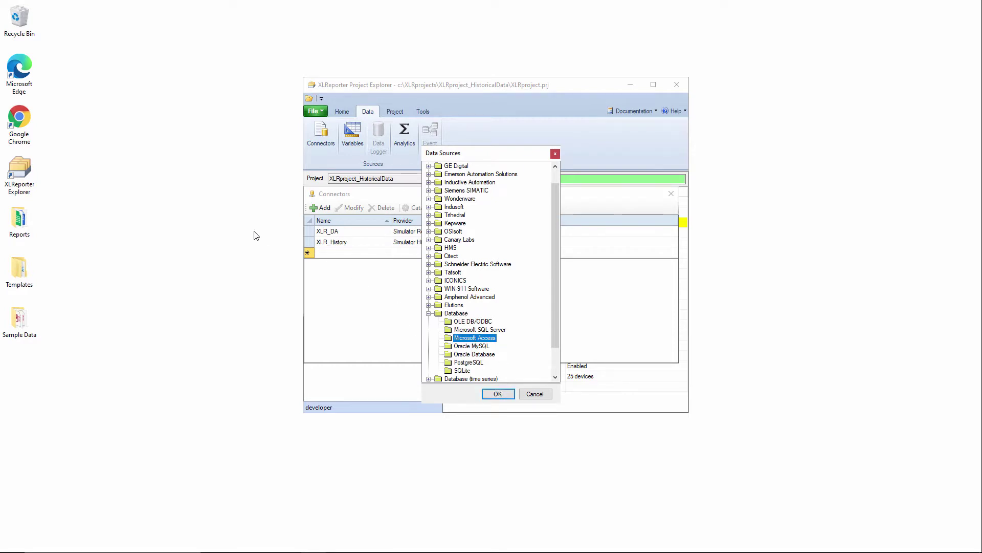
{"action": "left_click", "coordinate": [497, 395]}
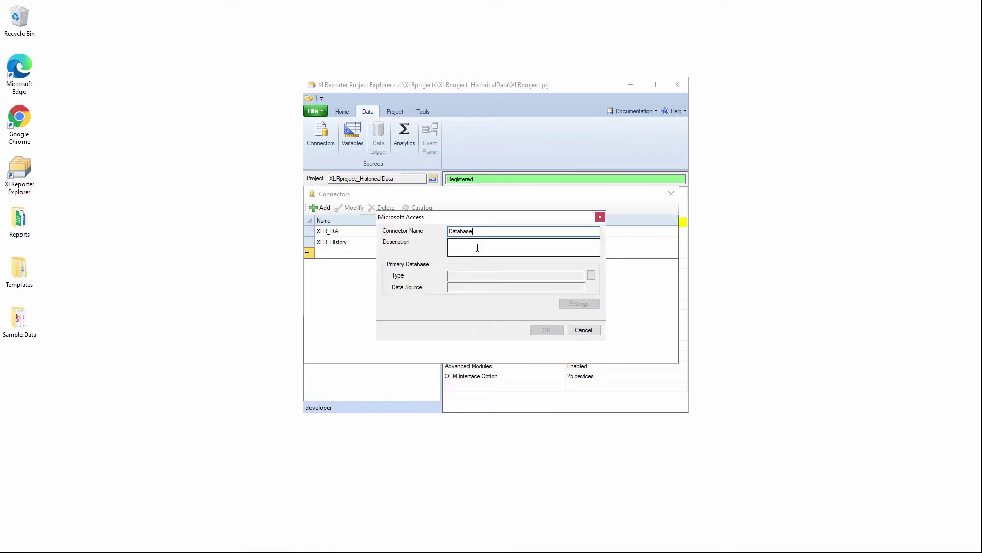
Name it EventFrames, point it at DB_data9.mdb, test the connection and save
{"action": "type", "text": "EventFrames"}
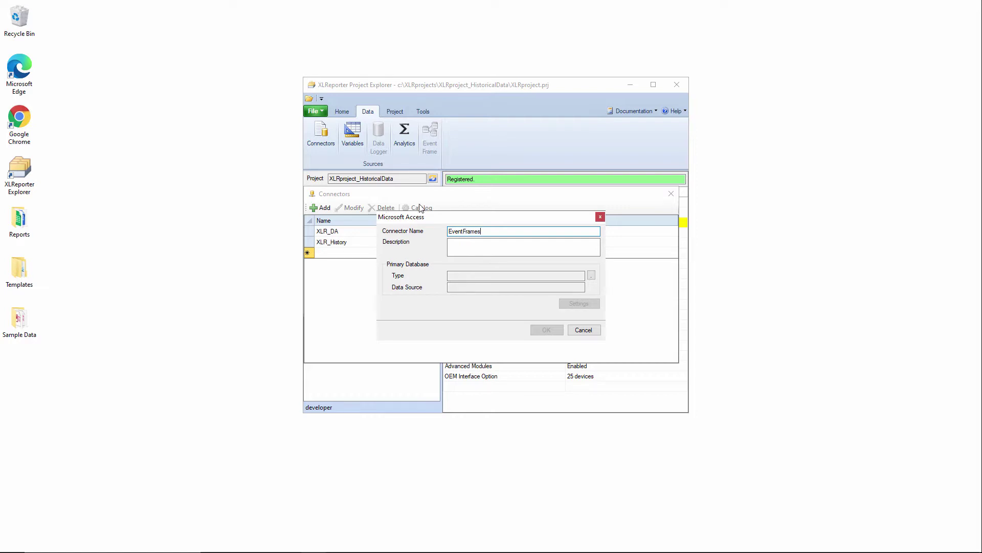
{"action": "left_click", "coordinate": [591, 276]}
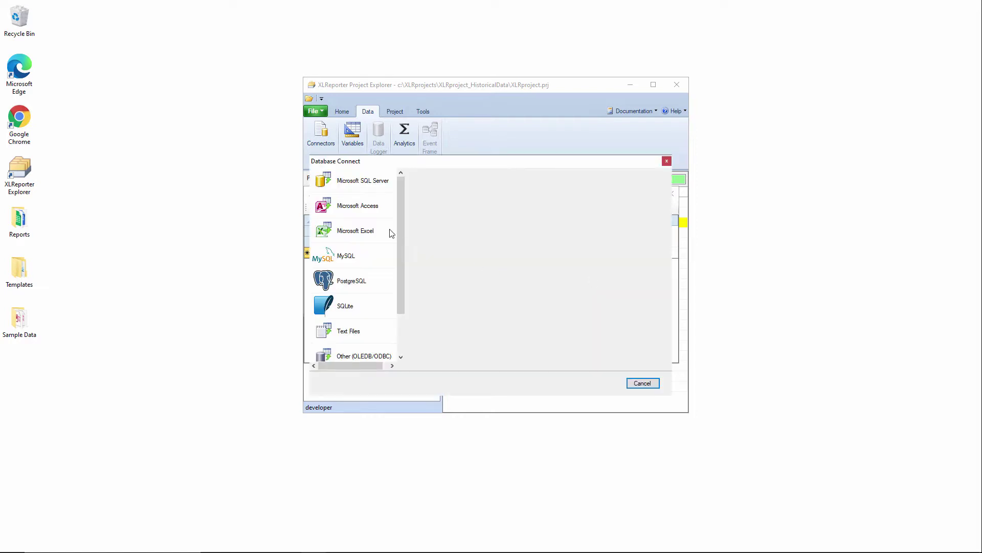
{"action": "left_click", "coordinate": [370, 205]}
{"action": "left_click", "coordinate": [639, 195]}
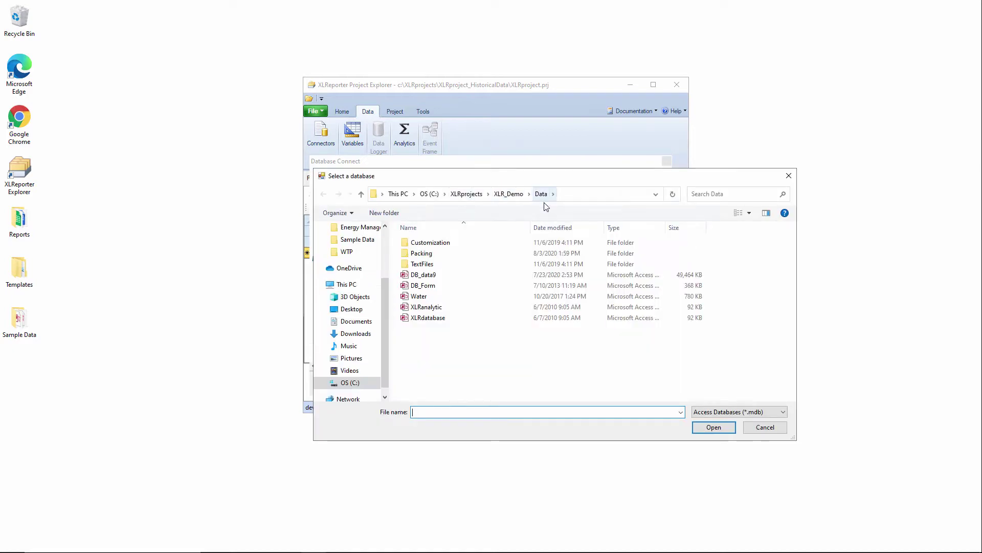
{"action": "double_click", "coordinate": [446, 276]}
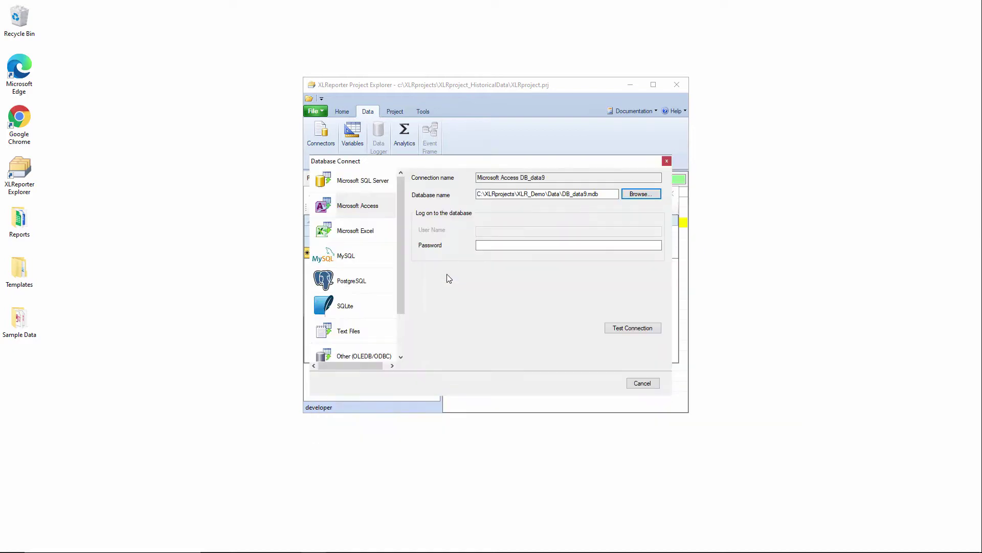
{"action": "left_click", "coordinate": [633, 330]}
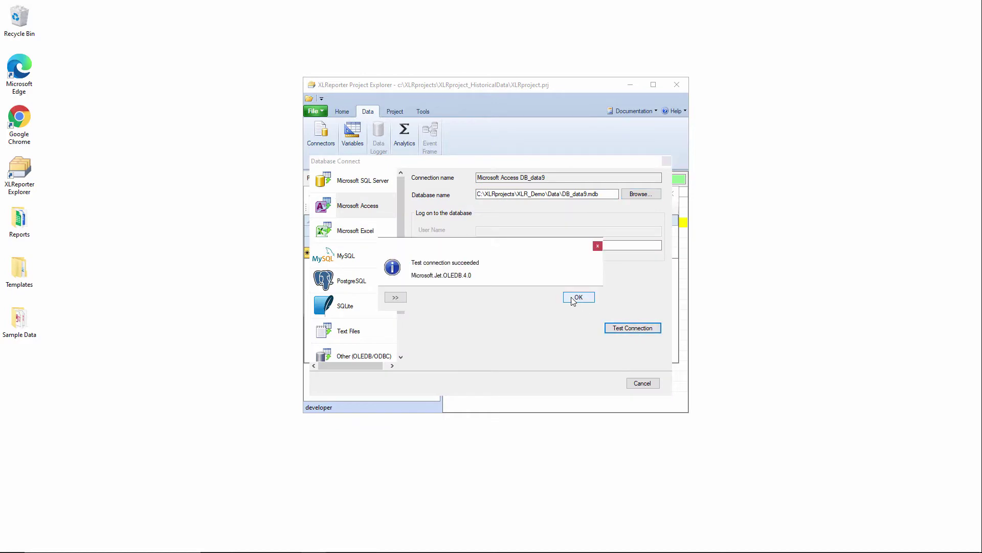
{"action": "left_click", "coordinate": [578, 299]}
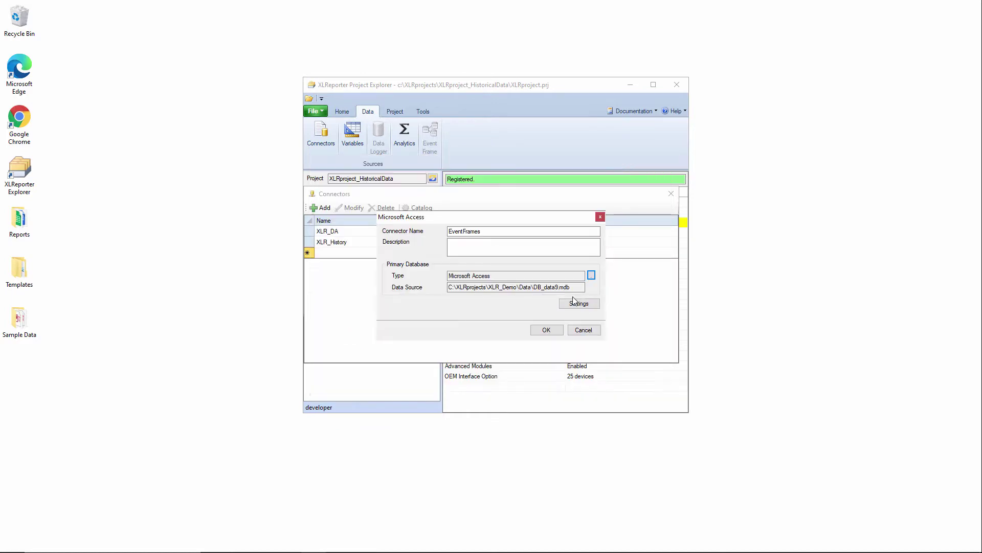
{"action": "left_click", "coordinate": [554, 331]}
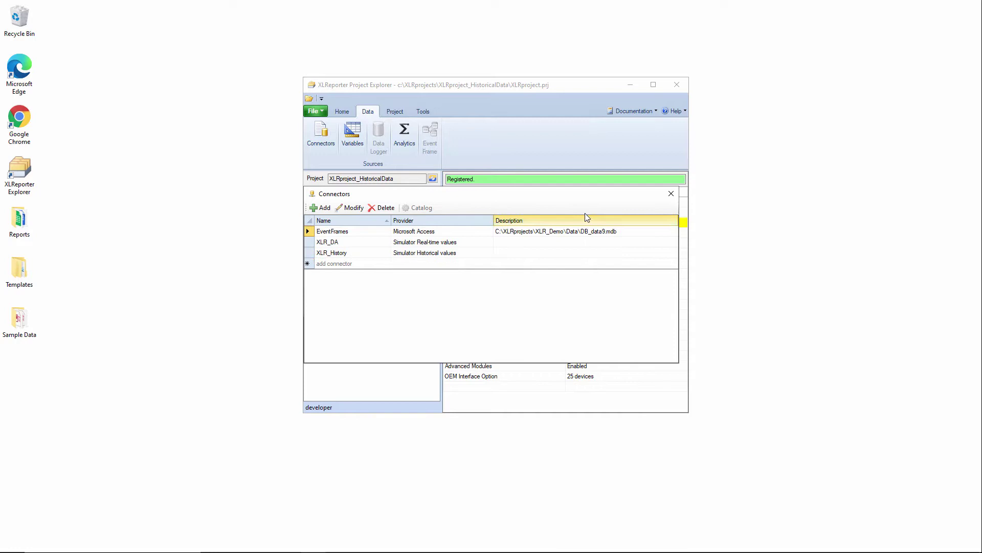
In Connector Groups, add a Standard group to EventFrames using table tblSM
{"action": "left_click", "coordinate": [670, 194]}
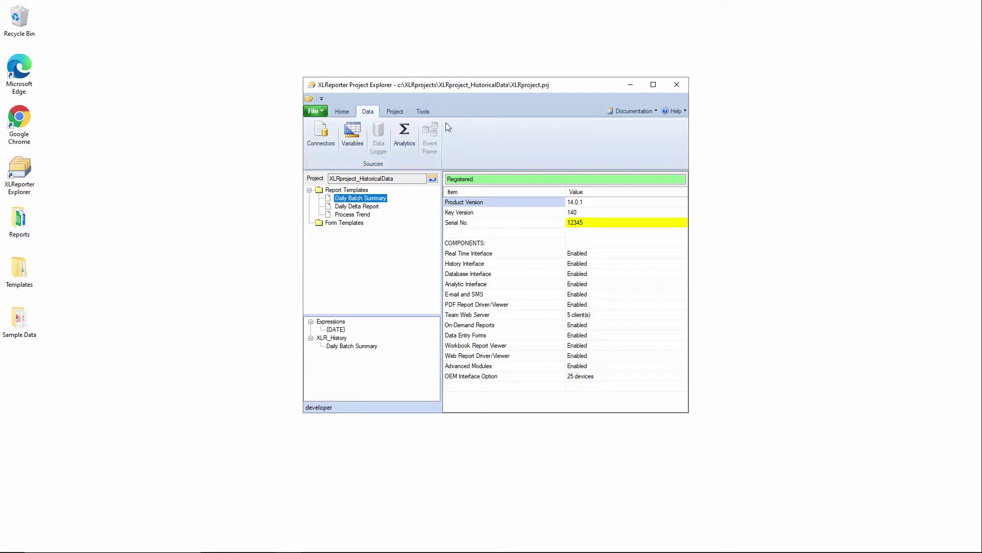
{"action": "left_click", "coordinate": [424, 113]}
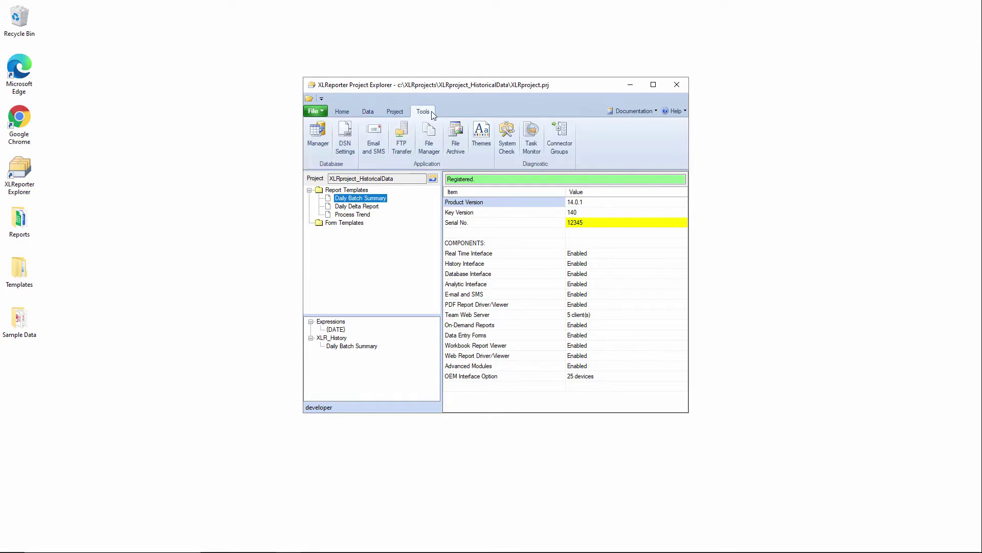
{"action": "left_click", "coordinate": [557, 152]}
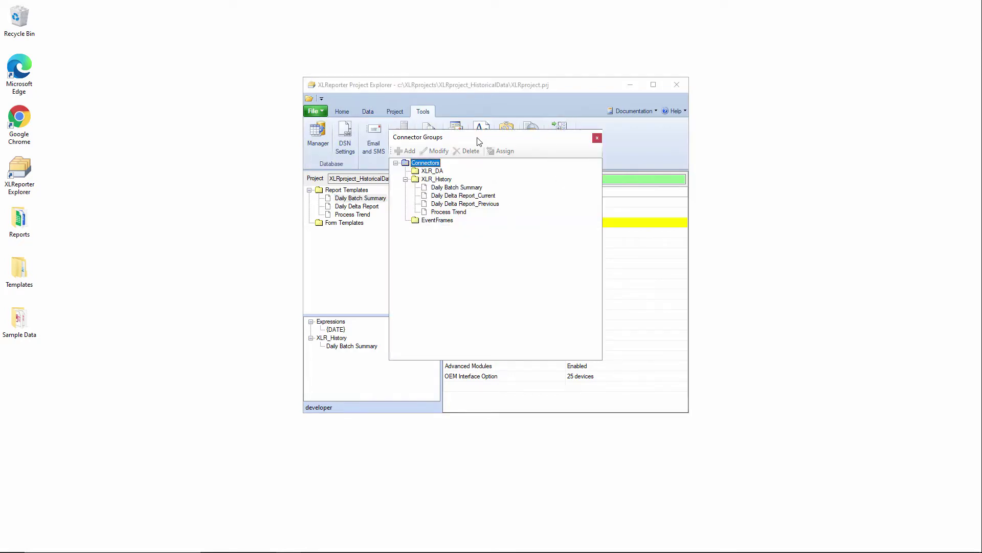
{"action": "left_click_drag", "start_coordinate": [475, 137], "coordinate": [767, 116]}
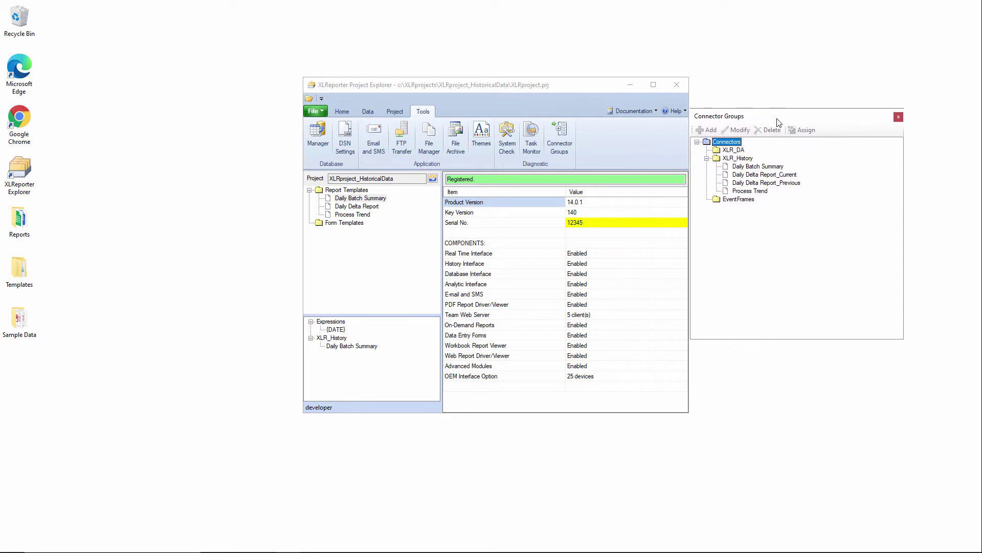
{"action": "left_click", "coordinate": [738, 199]}
{"action": "left_click", "coordinate": [706, 130]}
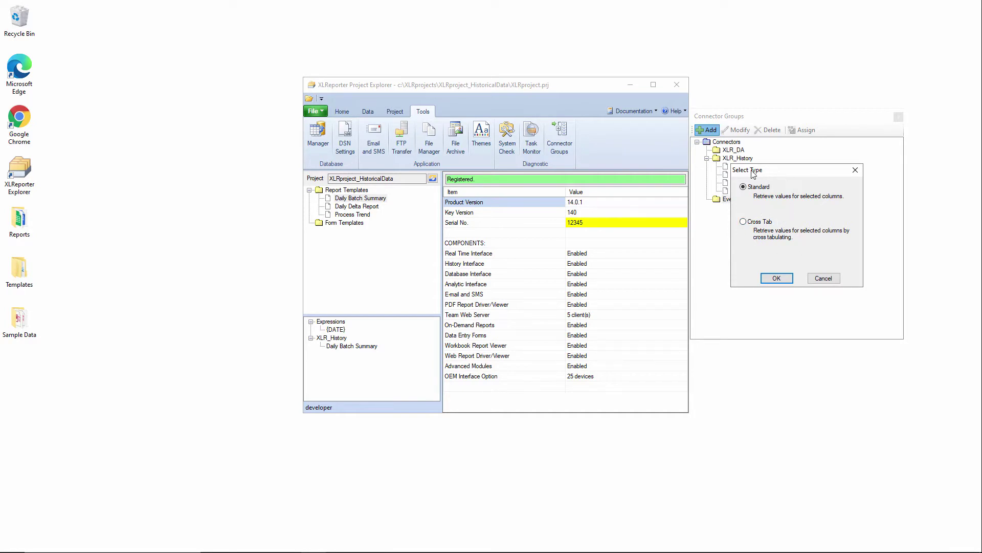
{"action": "left_click", "coordinate": [778, 279]}
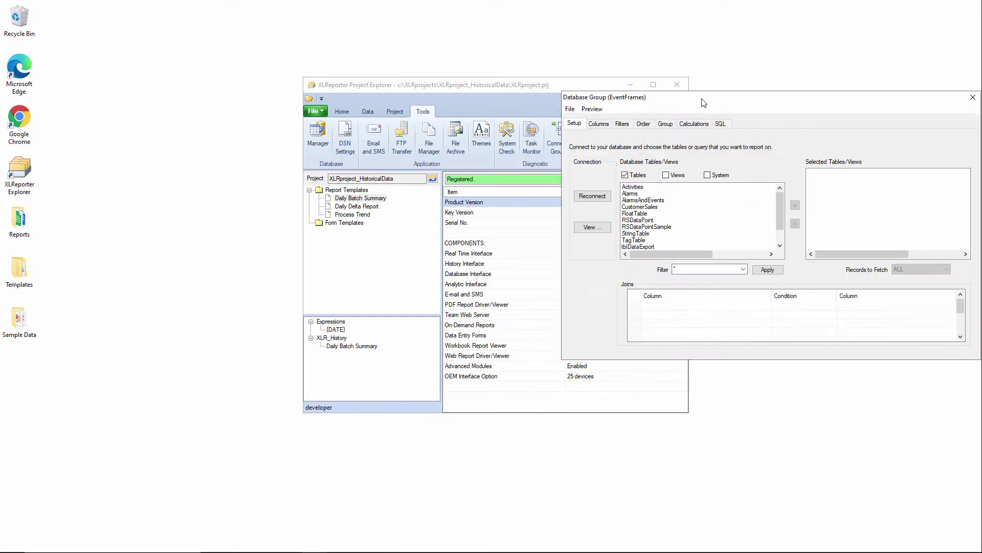
{"action": "left_click_drag", "start_coordinate": [711, 250], "coordinate": [711, 261]}
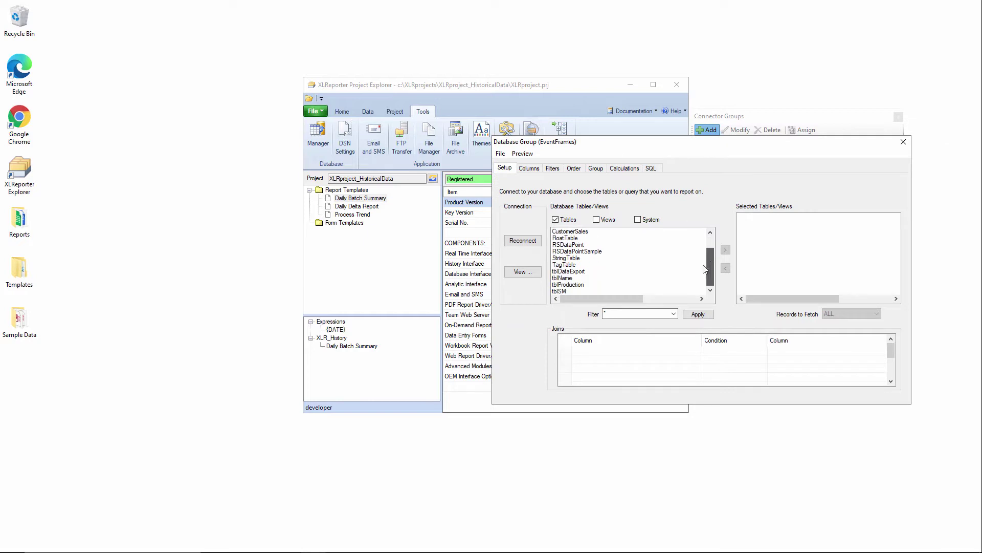
{"action": "double_click", "coordinate": [560, 291]}
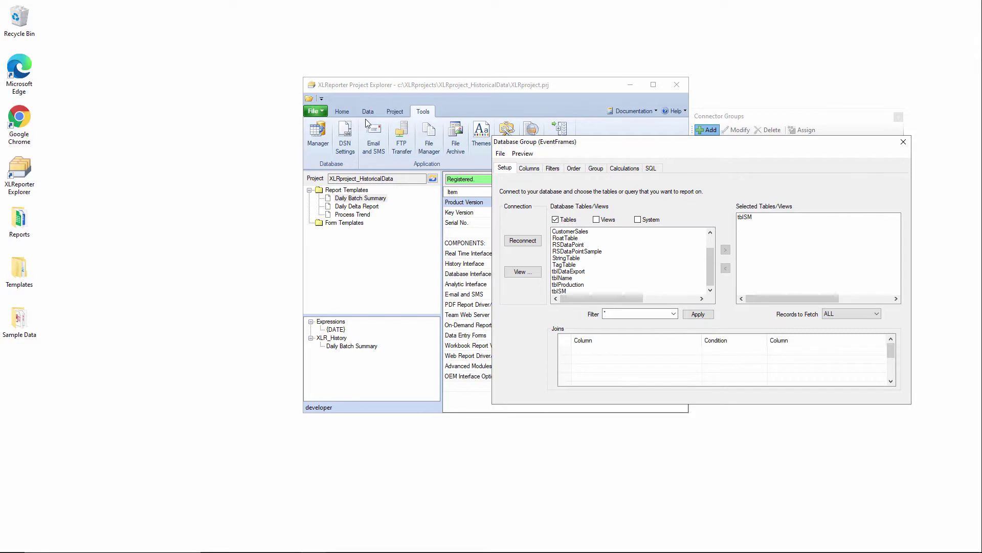
Add StartDateTime, EndDateTime, Value1, Value2 and Value3 columns from tblSM and preview the rows
{"action": "left_click", "coordinate": [529, 169]}
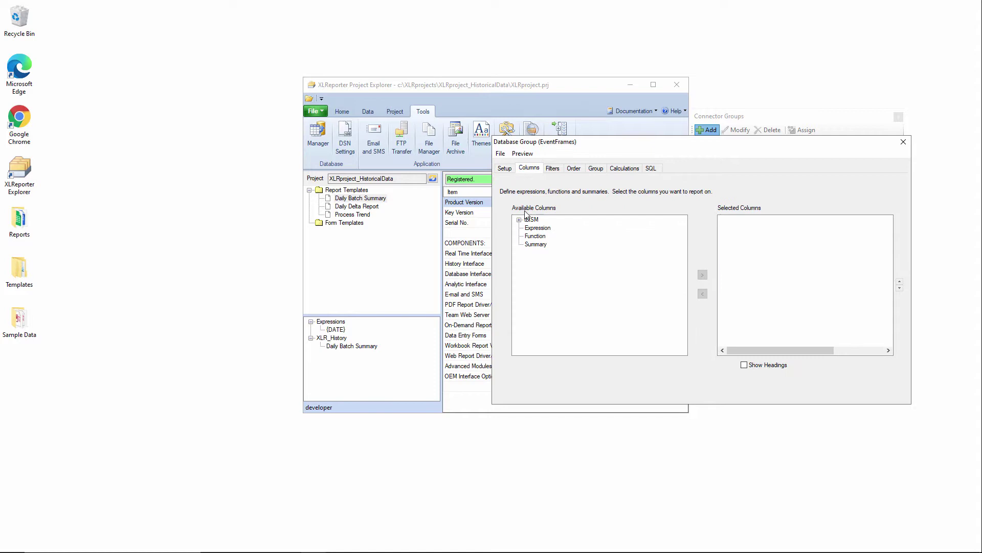
{"action": "left_click", "coordinate": [520, 220]}
{"action": "double_click", "coordinate": [565, 270]}
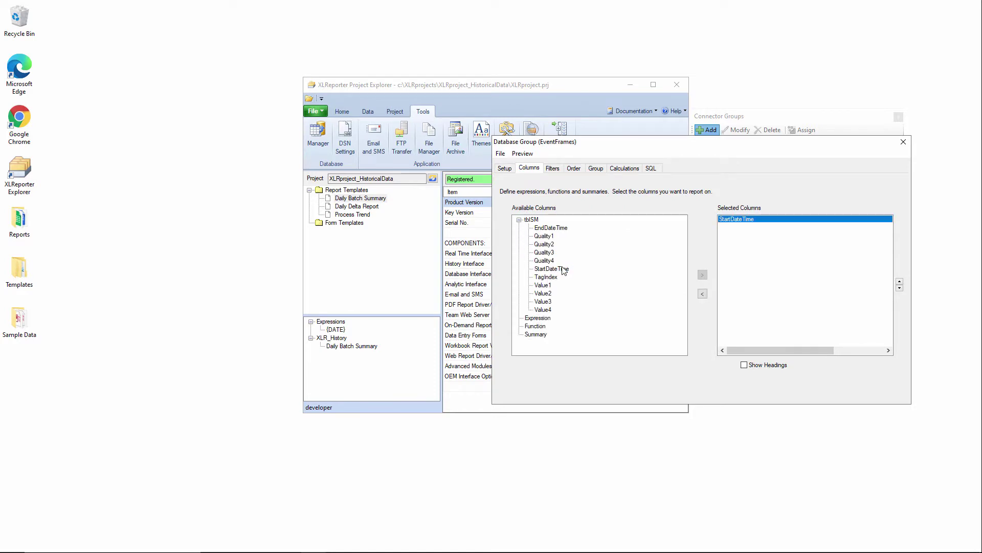
{"action": "double_click", "coordinate": [561, 230]}
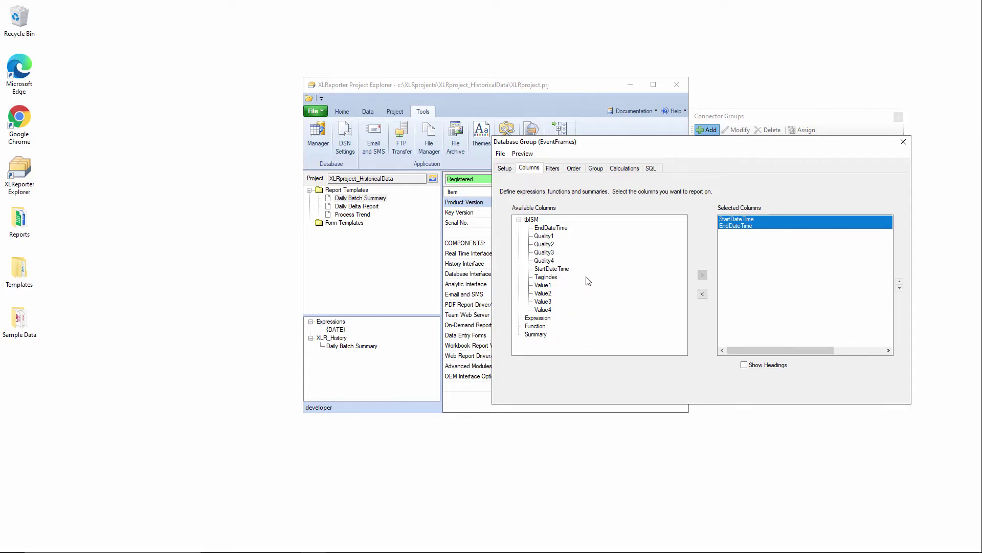
{"action": "double_click", "coordinate": [547, 285]}
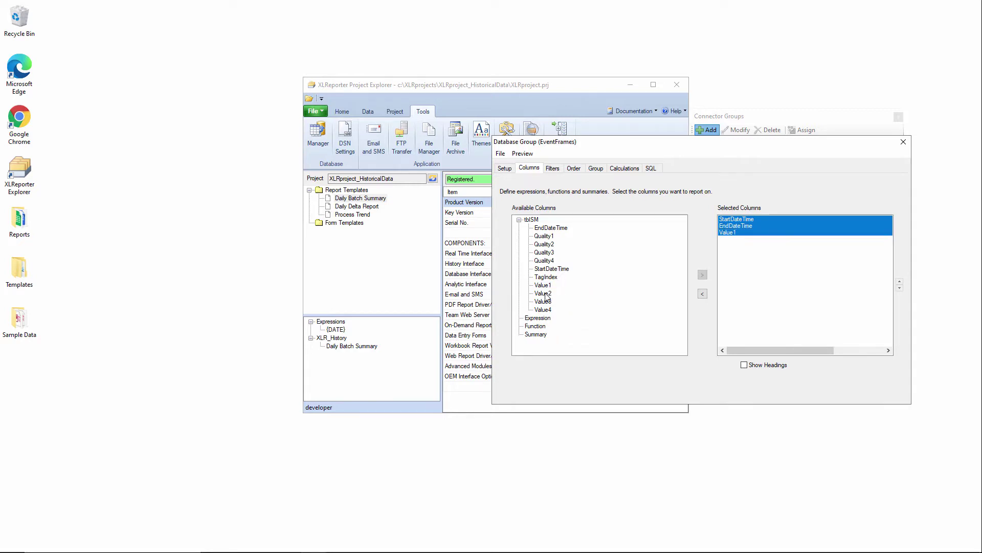
{"action": "double_click", "coordinate": [548, 294]}
{"action": "double_click", "coordinate": [548, 302]}
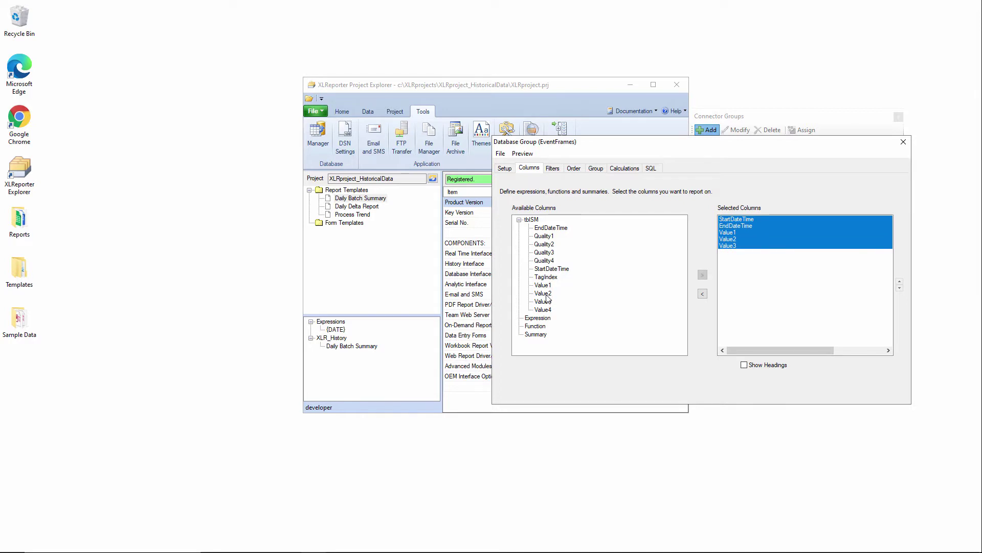
{"action": "left_click", "coordinate": [523, 154]}
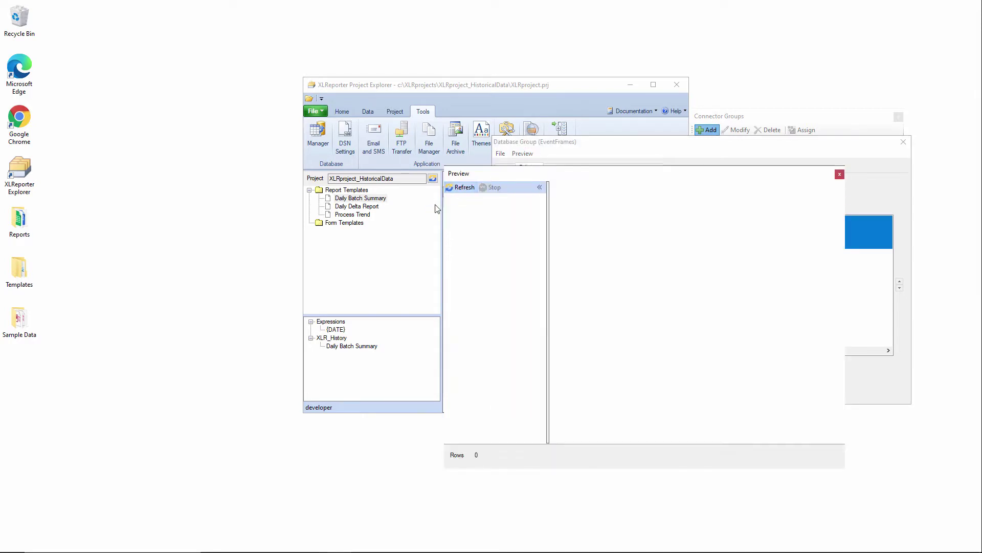
{"action": "left_click", "coordinate": [462, 188]}
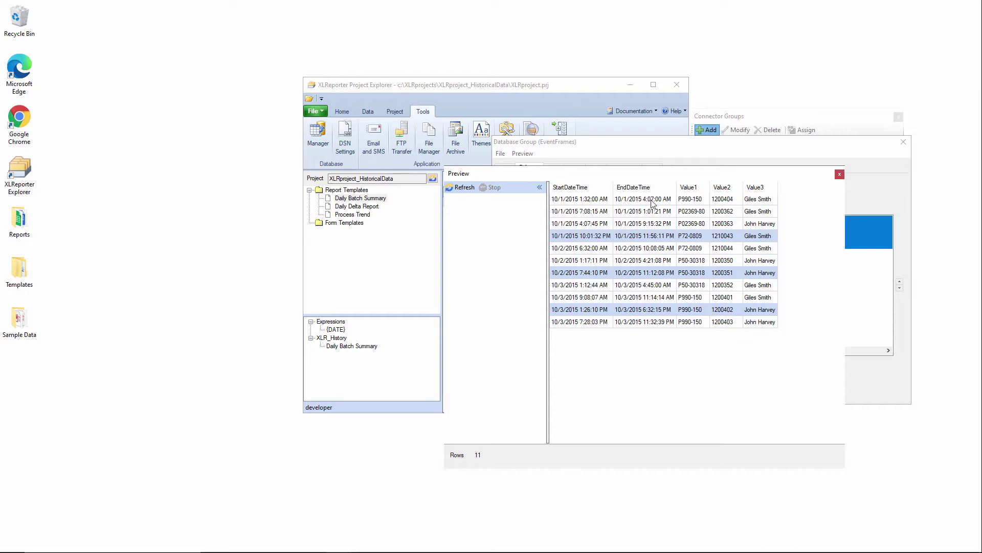
Close the preview and group editor, saving the group as BatchList
{"action": "left_click", "coordinate": [839, 174]}
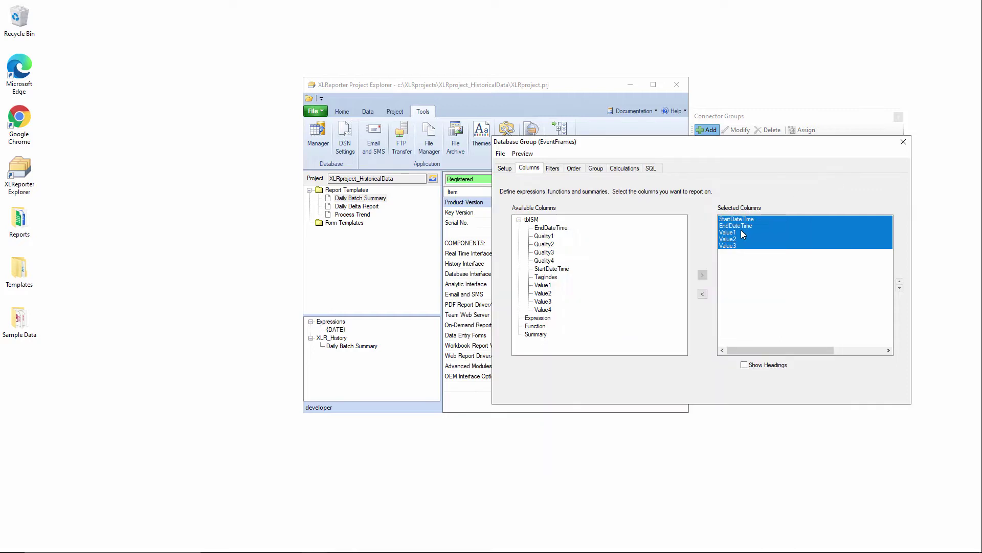
{"action": "left_click", "coordinate": [903, 142]}
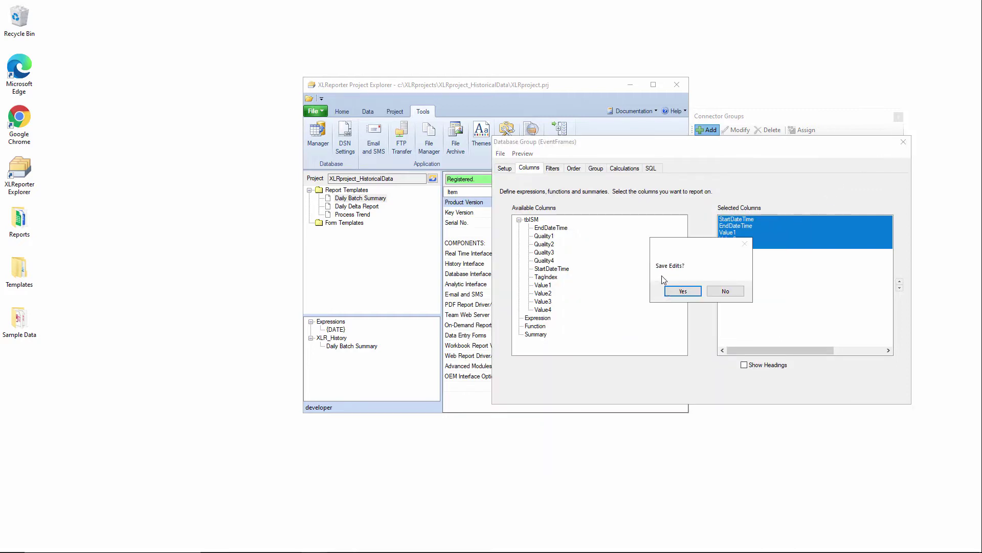
{"action": "left_click", "coordinate": [684, 291]}
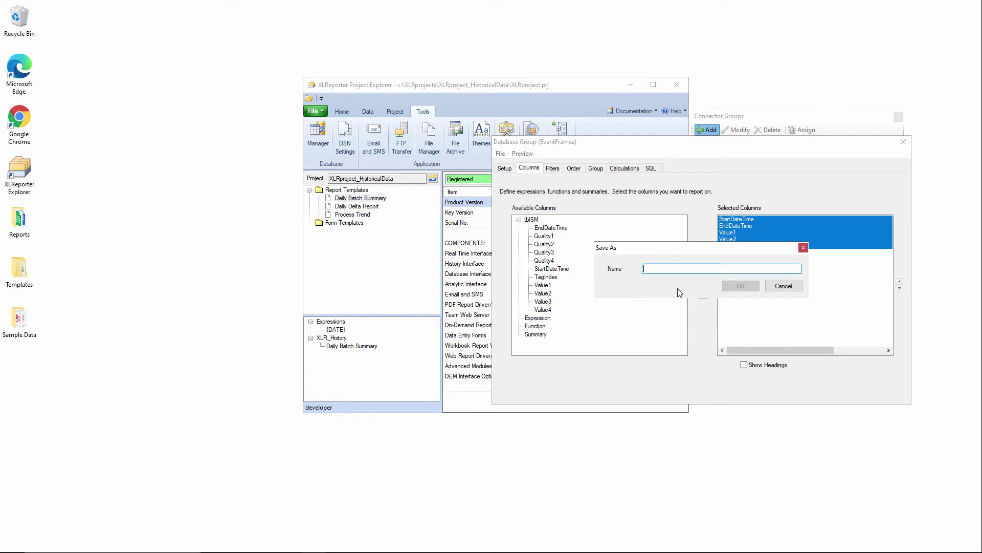
{"action": "type", "text": "BN"}
{"action": "type", "text": "tchList"}
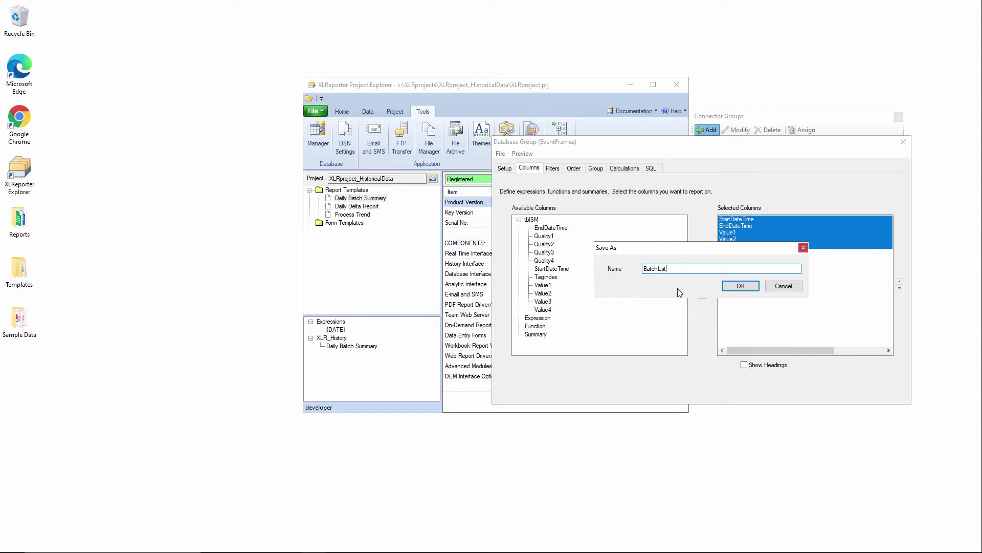
{"action": "key", "text": "Return"}
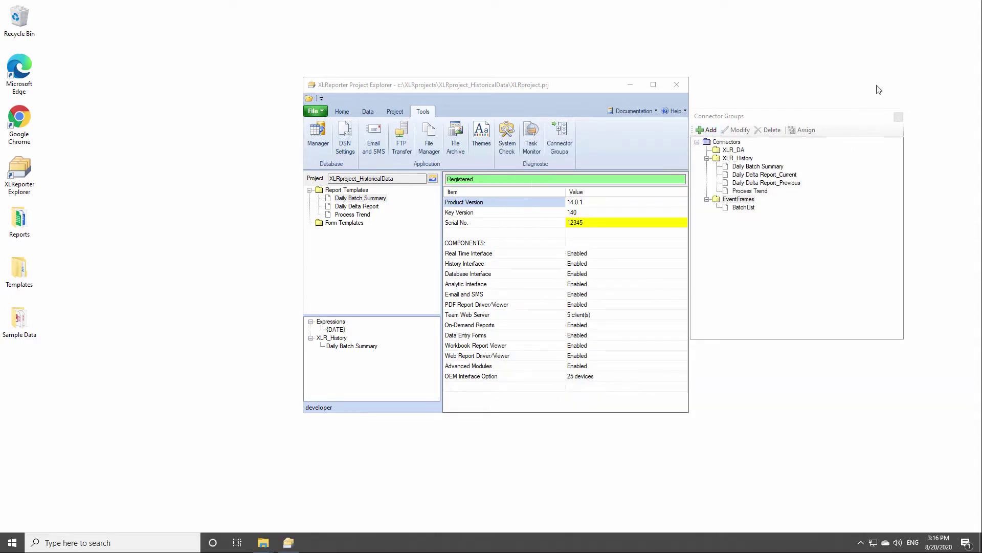
Close Connector Groups and open Template Studio maximized
{"action": "left_click", "coordinate": [898, 116]}
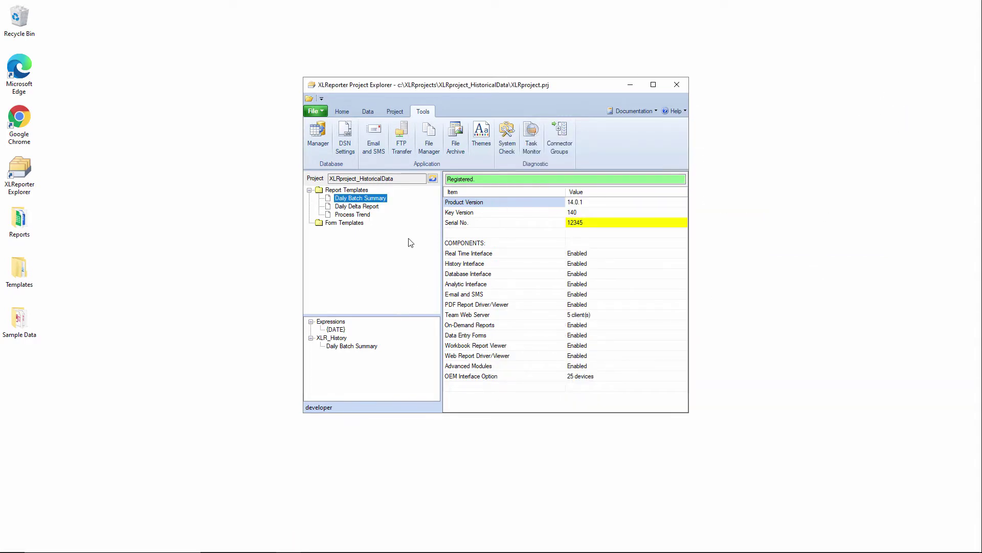
{"action": "left_click", "coordinate": [343, 112]}
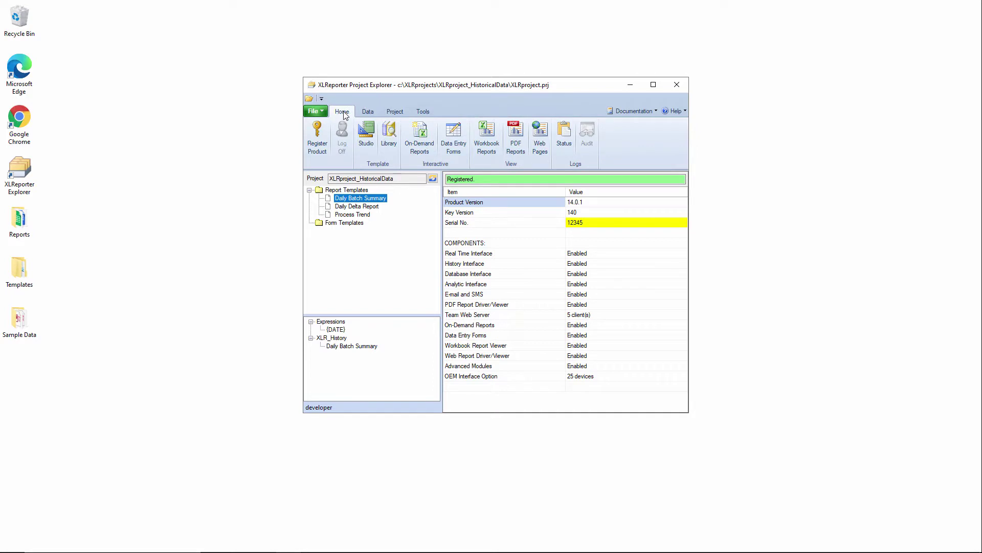
{"action": "left_click", "coordinate": [367, 144]}
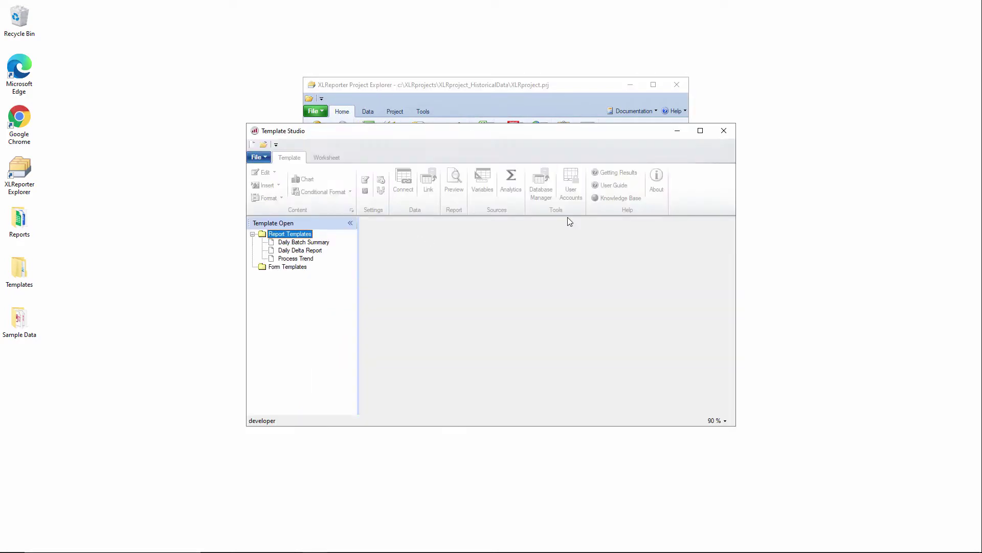
{"action": "left_click", "coordinate": [700, 131]}
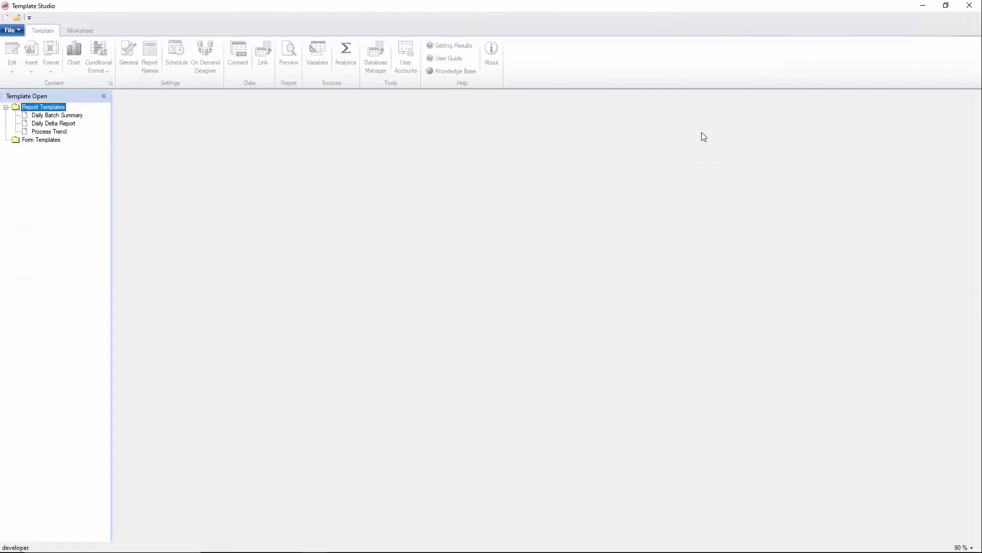
Create a new template named Batch Dashboard based on an imported template
{"action": "left_click", "coordinate": [19, 32]}
{"action": "left_click", "coordinate": [27, 46]}
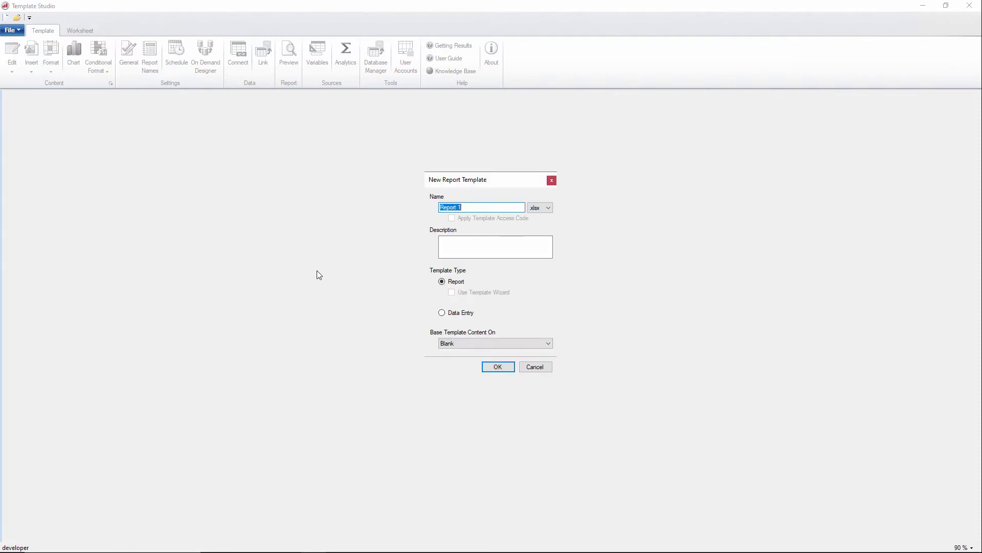
{"action": "type", "text": "Batch Dashboard"}
{"action": "left_click", "coordinate": [478, 344]}
{"action": "left_click", "coordinate": [466, 358]}
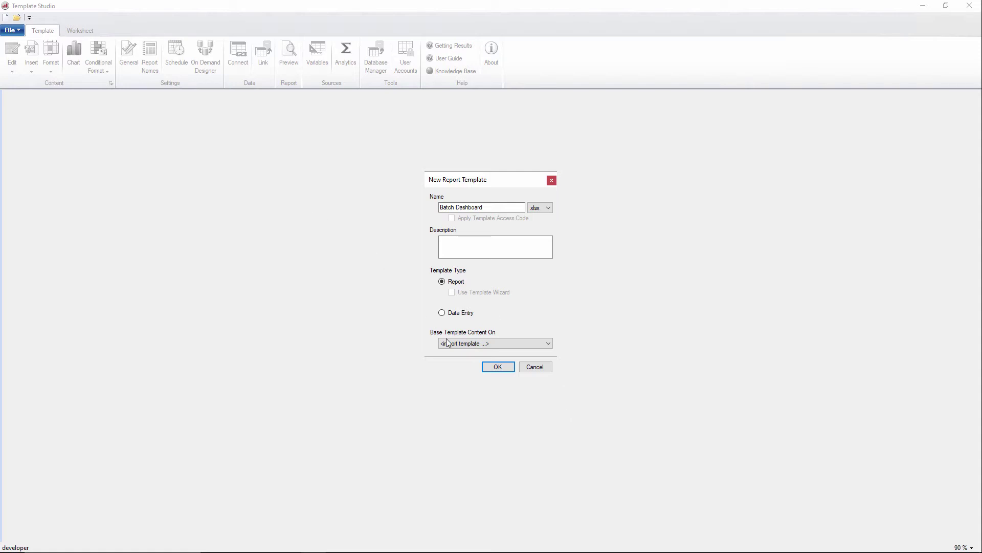
{"action": "left_click", "coordinate": [497, 367]}
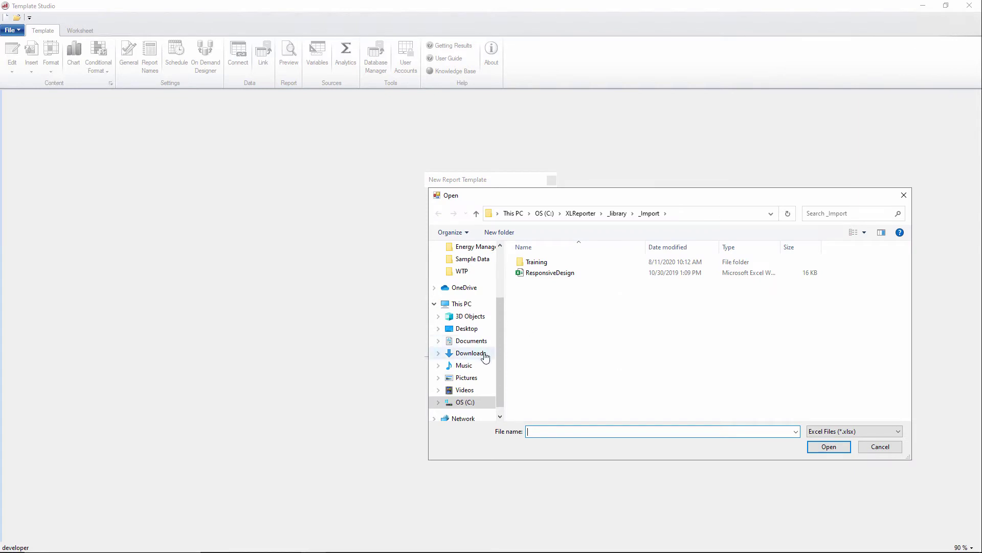
Import the Dashboard workbook from Desktop\Templates\Batch
{"action": "left_click_drag", "start_coordinate": [498, 358], "coordinate": [499, 292]}
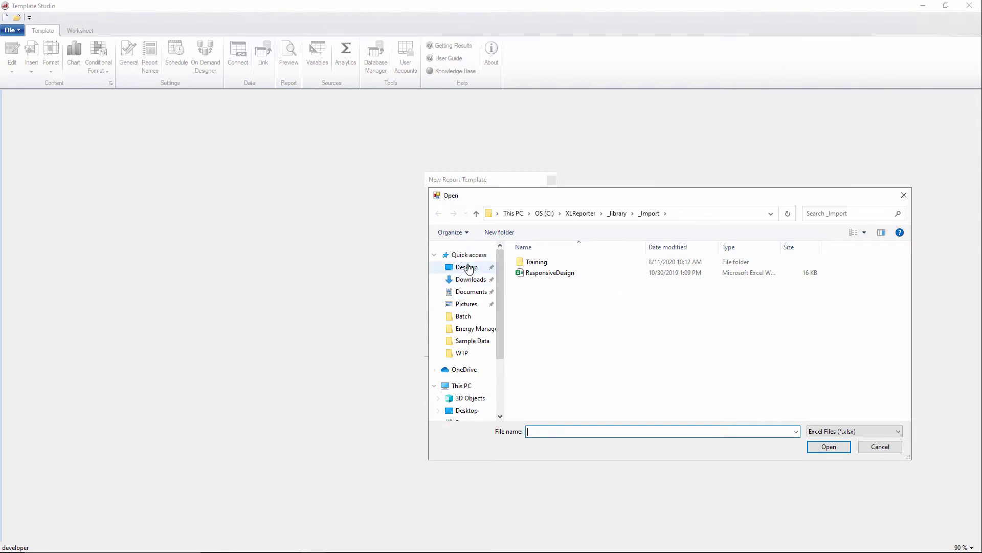
{"action": "left_click", "coordinate": [466, 267]}
{"action": "double_click", "coordinate": [540, 282]}
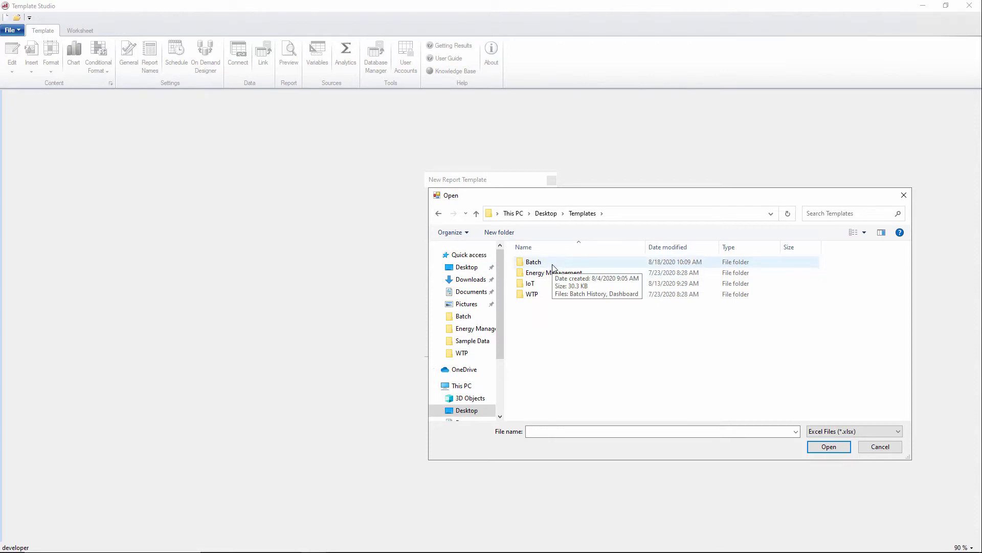
{"action": "double_click", "coordinate": [553, 267]}
{"action": "double_click", "coordinate": [548, 274]}
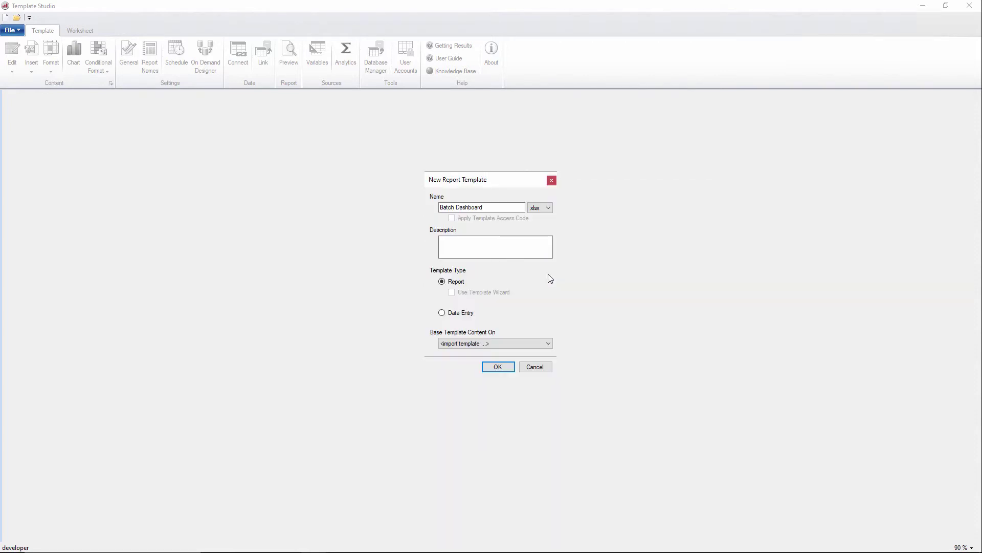
{"action": "key", "text": "Return"}
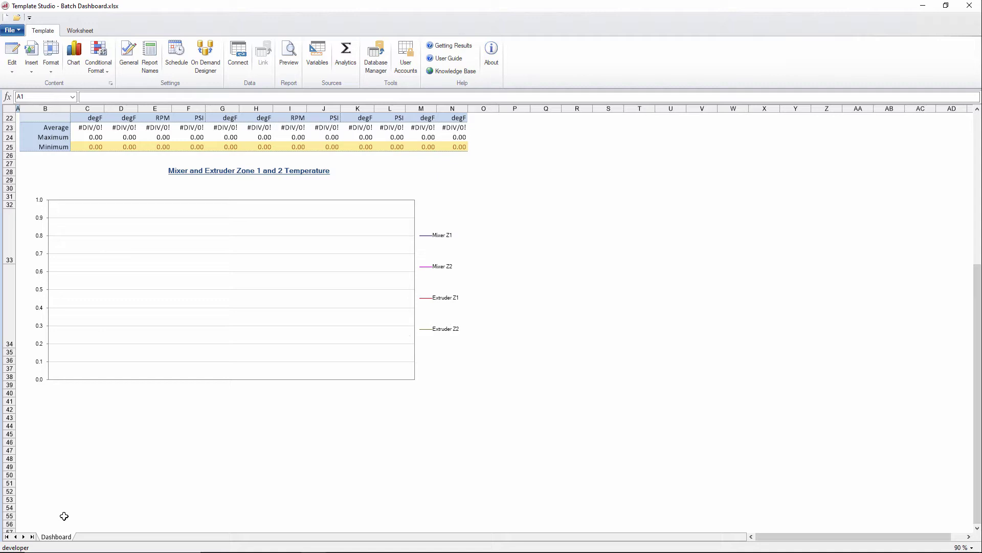
Unhide the workbook's Data sheet
{"action": "right_click", "coordinate": [64, 538]}
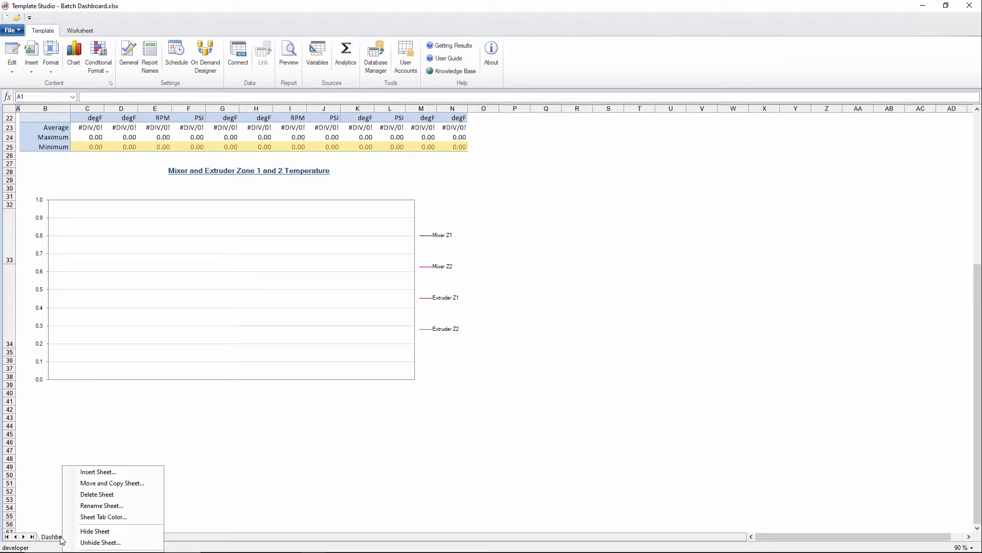
{"action": "left_click", "coordinate": [100, 542]}
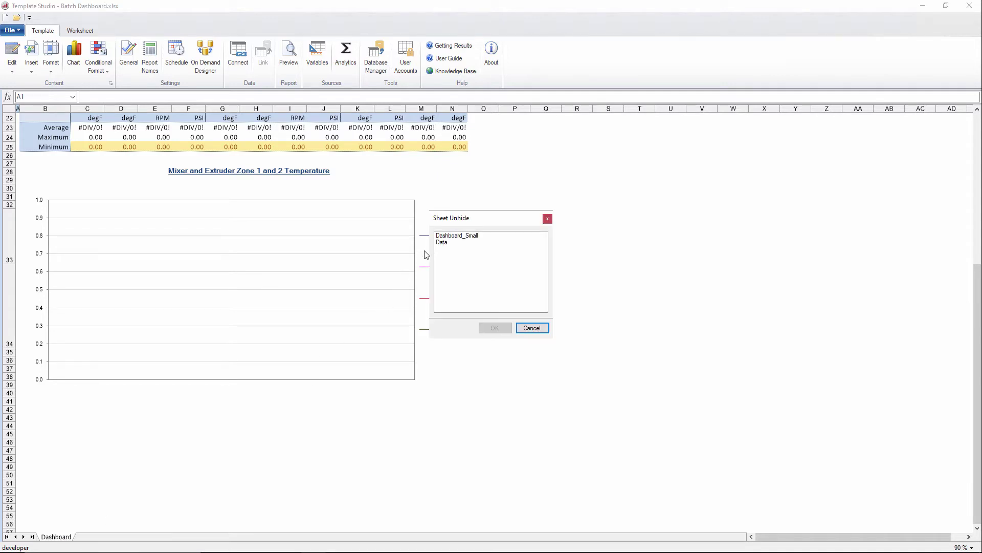
{"action": "left_click", "coordinate": [443, 243]}
{"action": "left_click", "coordinate": [485, 328]}
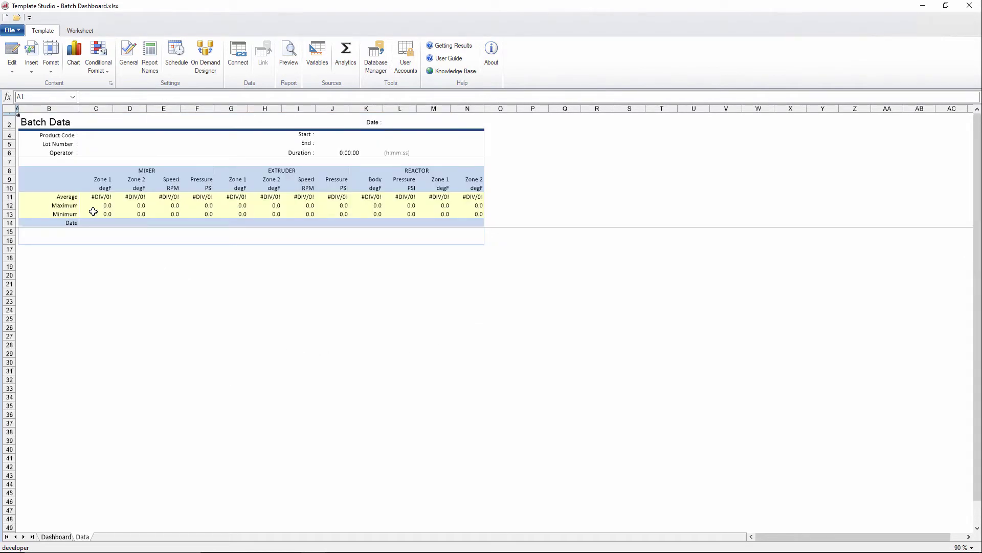
On the Data sheet, select cell B15 and start a new data connection
{"action": "left_click", "coordinate": [56, 537]}
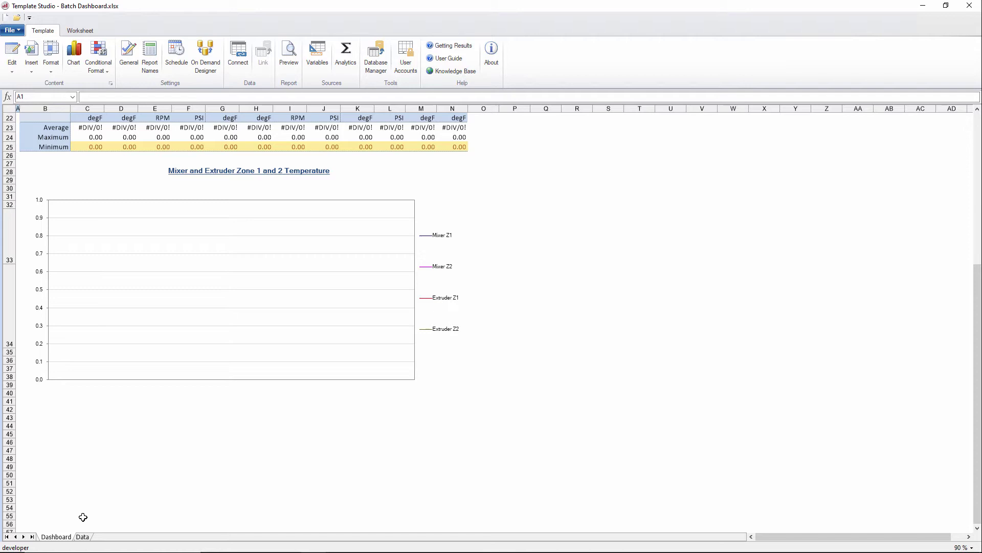
{"action": "left_click", "coordinate": [86, 537]}
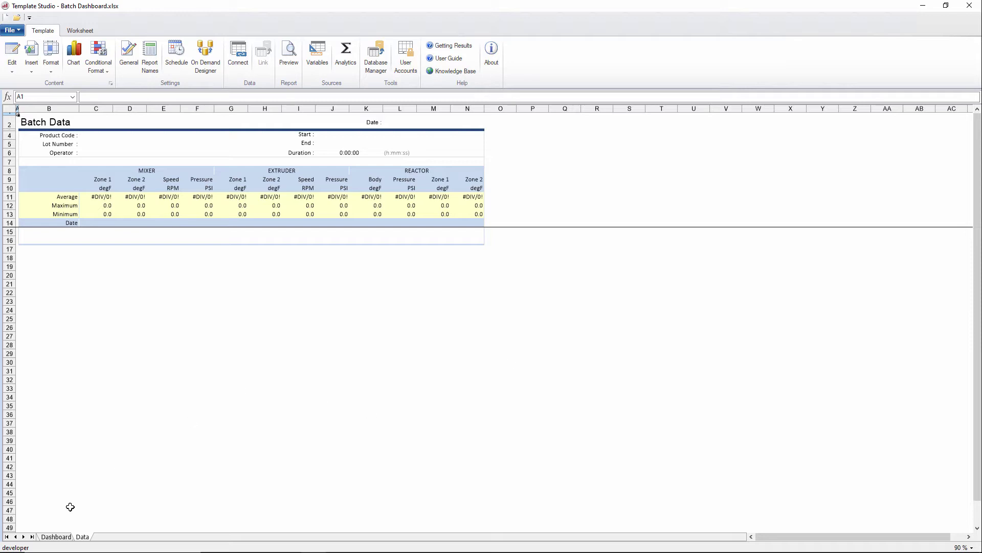
{"action": "left_click", "coordinate": [63, 232]}
{"action": "left_click", "coordinate": [238, 54]}
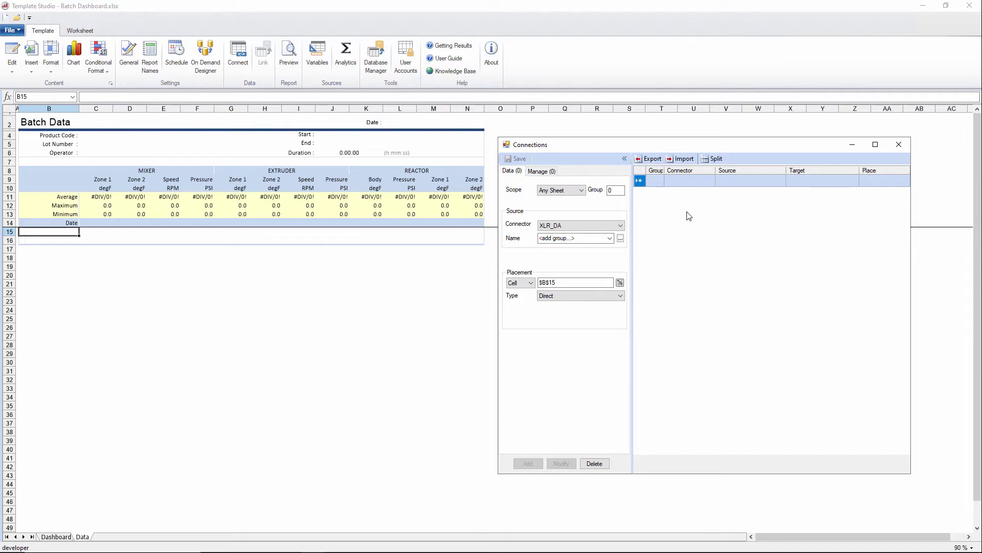
Add a Summary Values group on the XLR_History connector
{"action": "left_click", "coordinate": [605, 225]}
{"action": "left_click", "coordinate": [555, 242]}
{"action": "left_click", "coordinate": [621, 238]}
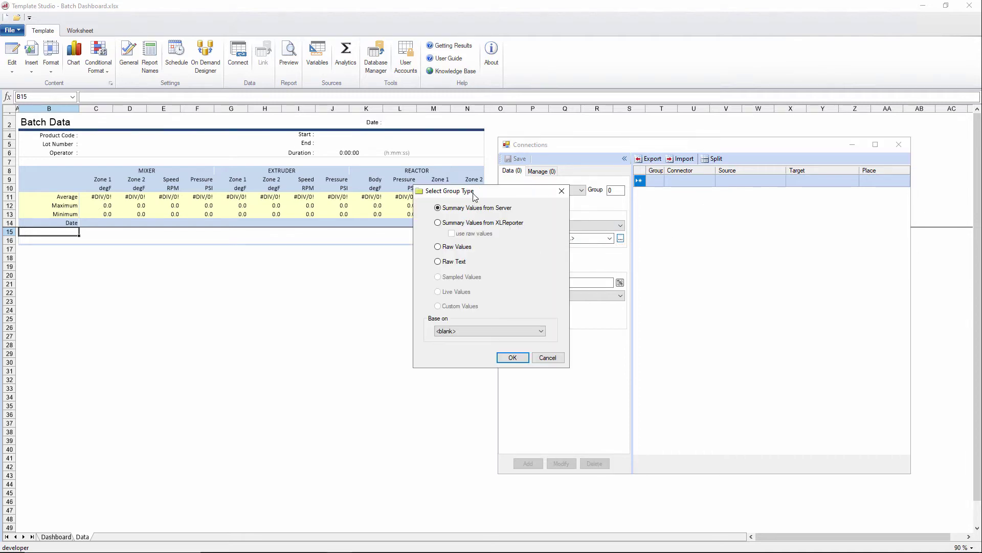
{"action": "left_click_drag", "start_coordinate": [475, 197], "coordinate": [704, 213]}
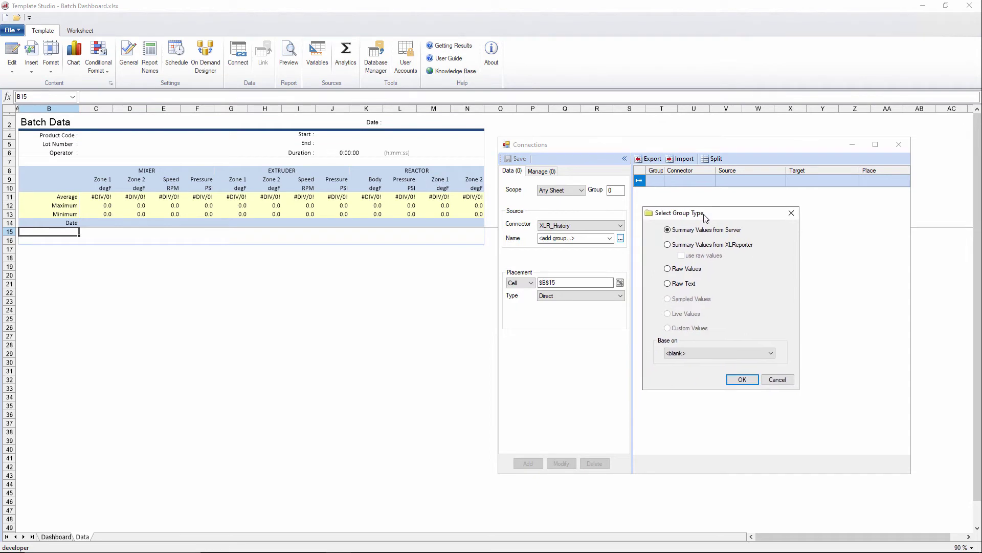
{"action": "left_click", "coordinate": [691, 247]}
{"action": "left_click", "coordinate": [747, 380]}
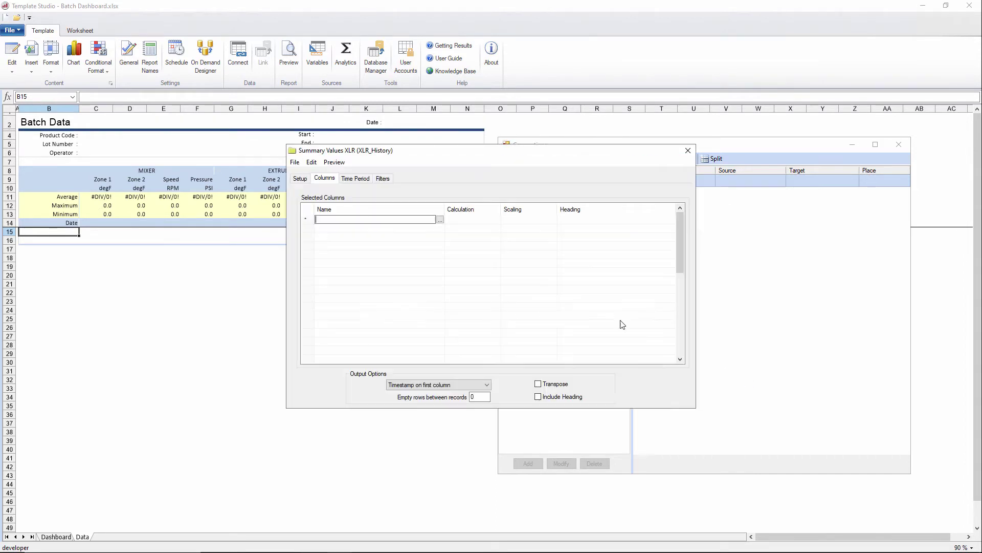
{"action": "left_click_drag", "start_coordinate": [430, 155], "coordinate": [616, 265]}
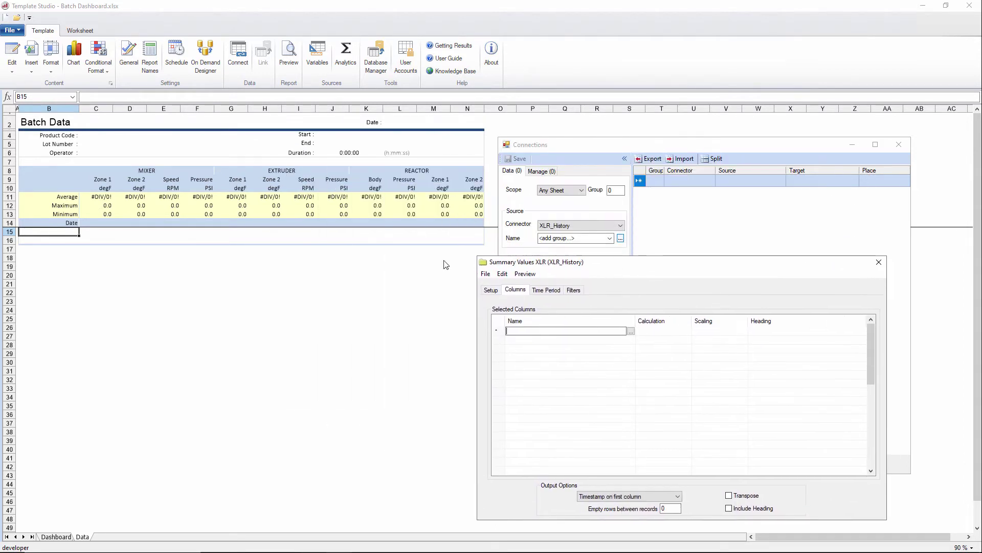
Add the Online Mixer, Extruder and Reactor BATCH tags as columns, all interpolated
{"action": "left_click", "coordinate": [632, 332]}
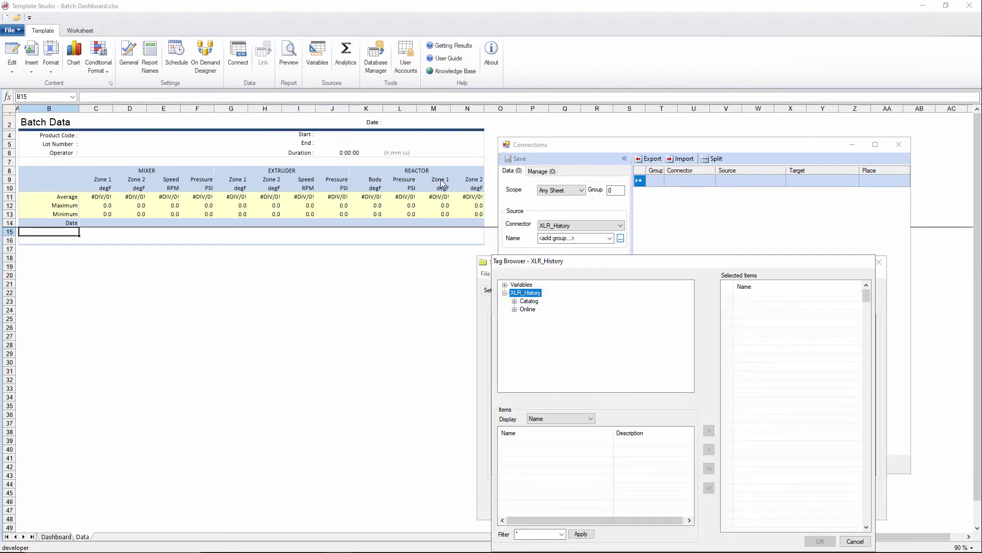
{"action": "double_click", "coordinate": [528, 309]}
{"action": "left_click", "coordinate": [536, 293]}
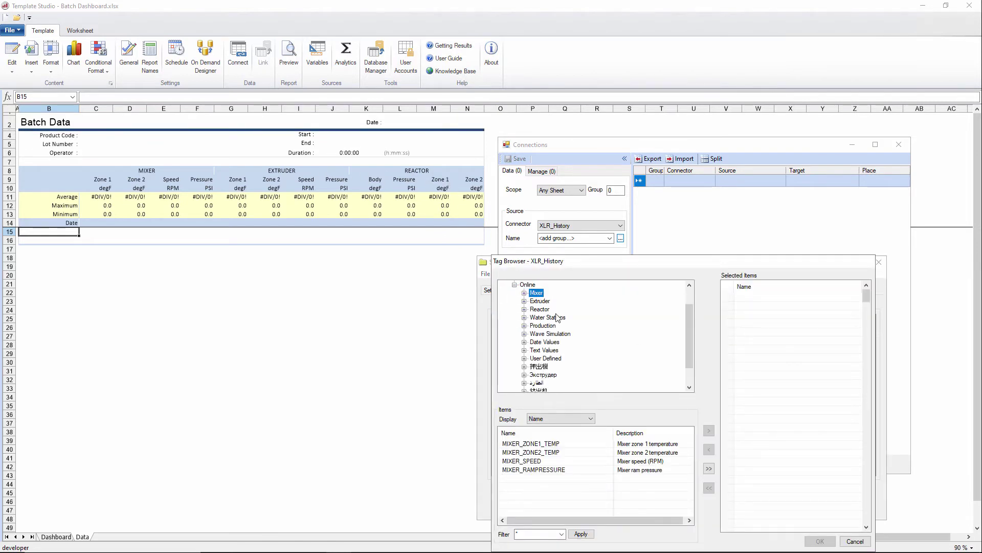
{"action": "left_click", "coordinate": [709, 469]}
{"action": "left_click", "coordinate": [541, 302]}
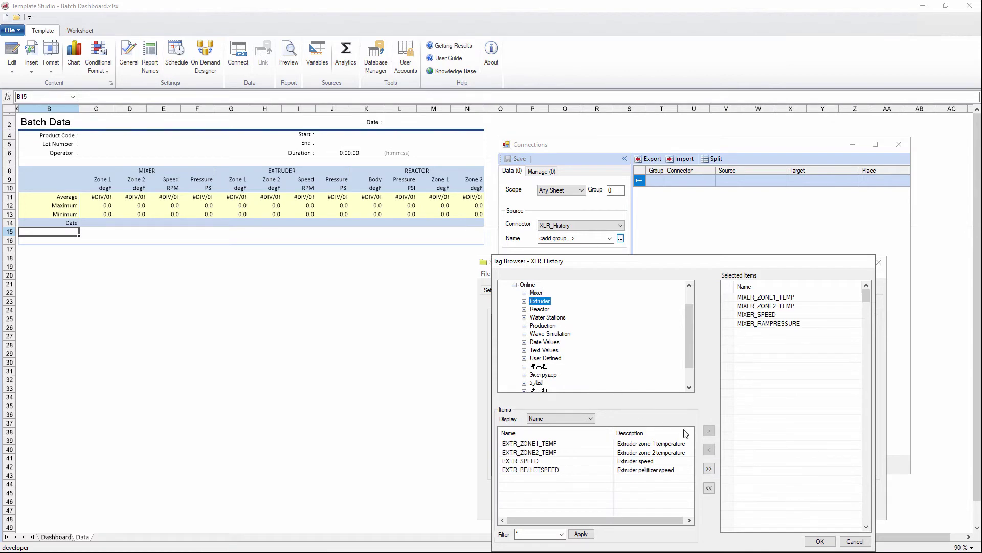
{"action": "left_click", "coordinate": [709, 468]}
{"action": "left_click", "coordinate": [550, 311]}
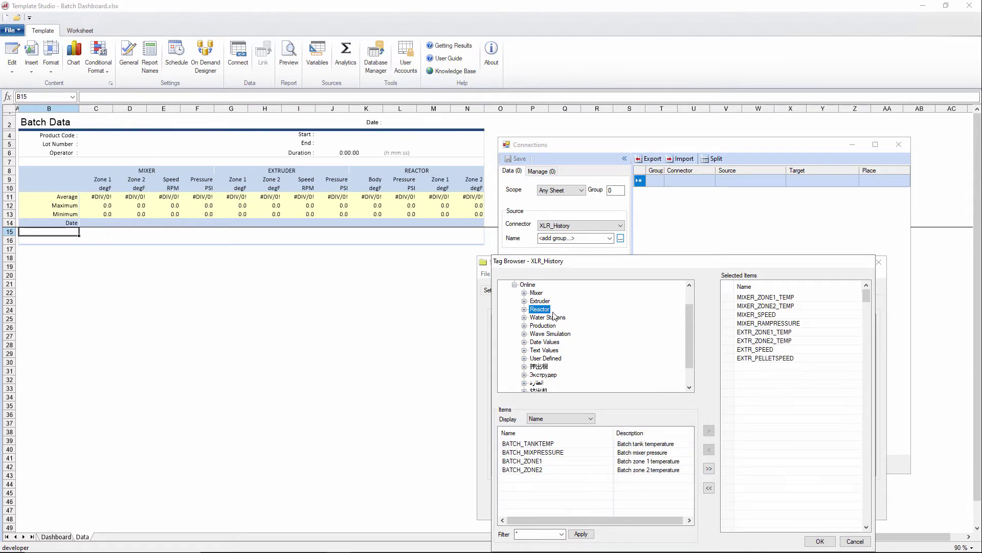
{"action": "left_click", "coordinate": [709, 468]}
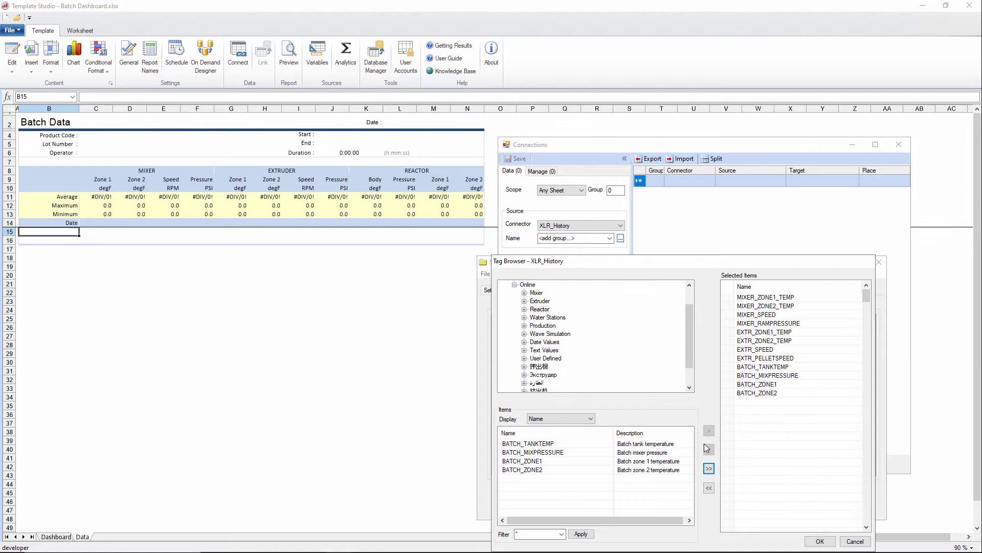
{"action": "left_click", "coordinate": [820, 541]}
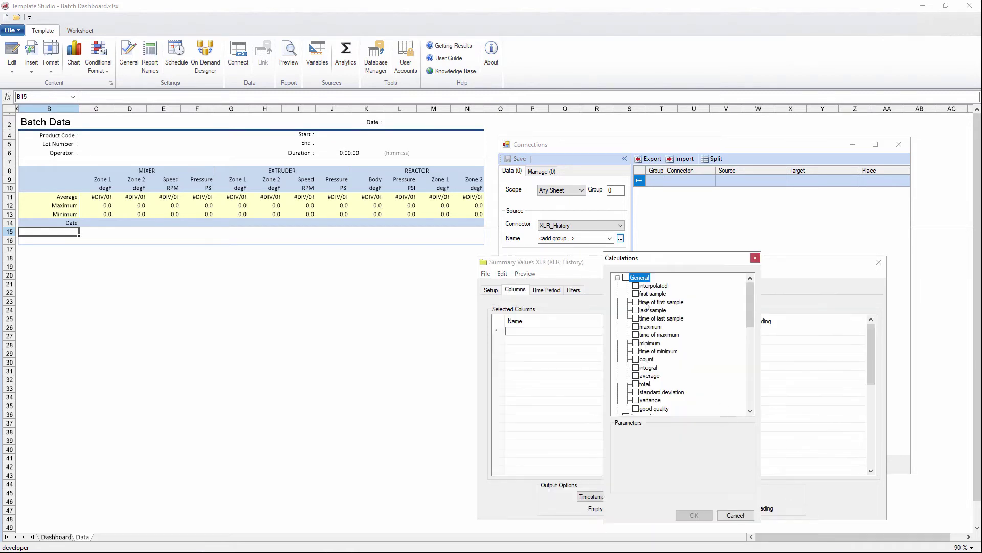
{"action": "left_click", "coordinate": [635, 286]}
{"action": "left_click", "coordinate": [693, 515]}
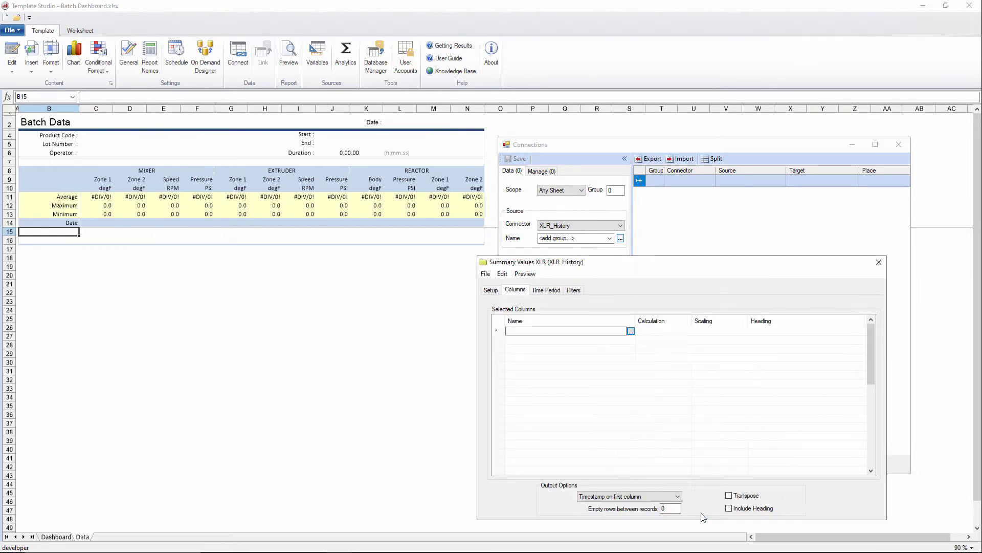
Make the time period Variable from {StartDate} to {EndDate}, both dates including time
{"action": "left_click", "coordinate": [547, 290]}
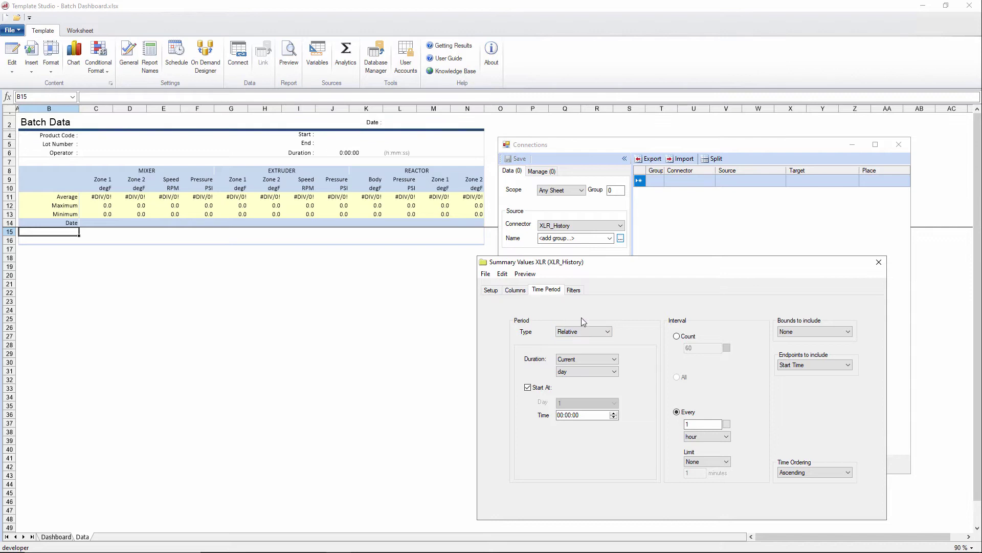
{"action": "left_click", "coordinate": [592, 332]}
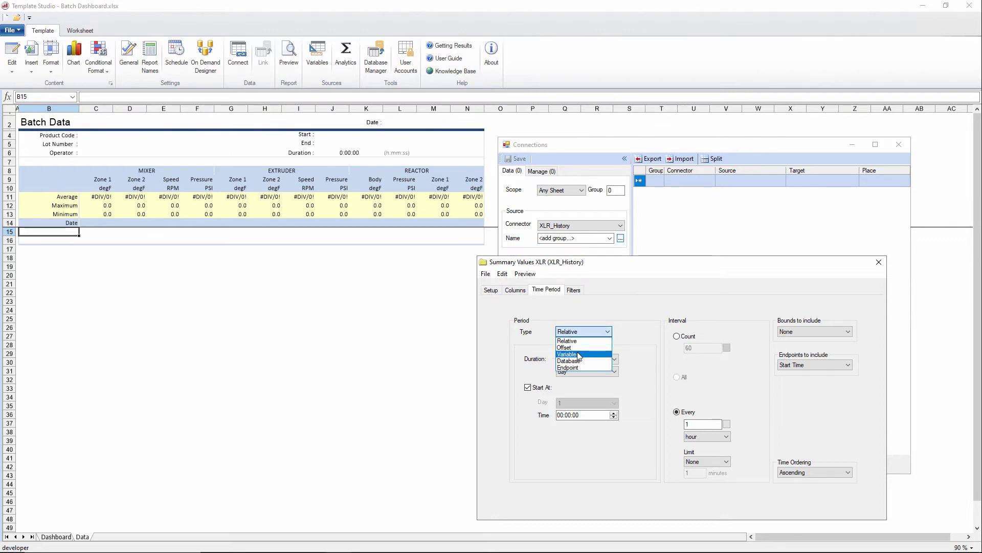
{"action": "left_click", "coordinate": [579, 355]}
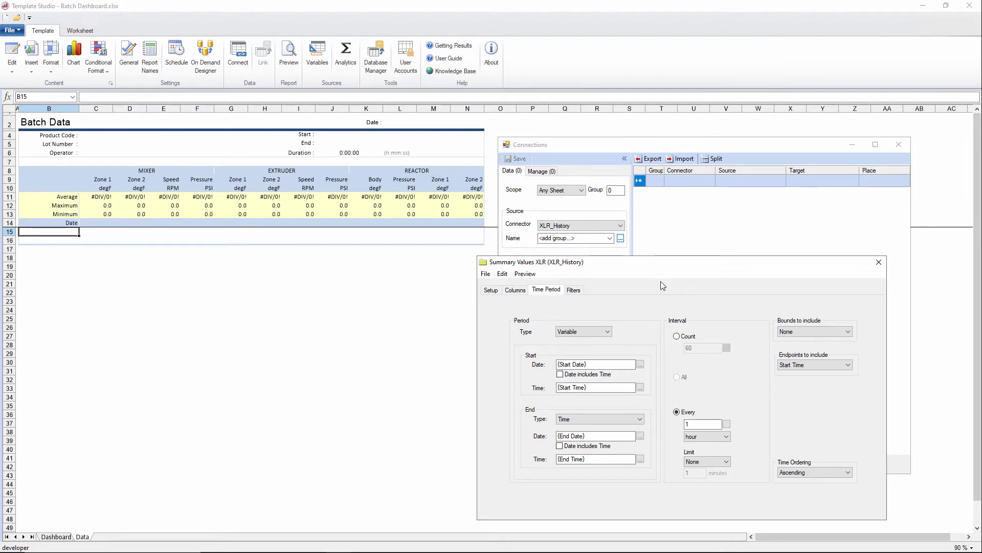
{"action": "left_click", "coordinate": [560, 375]}
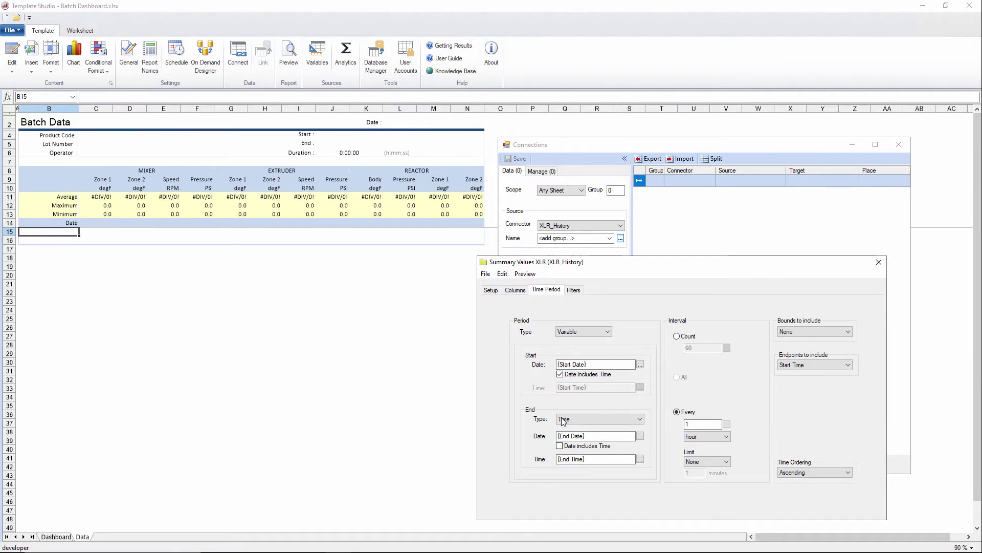
{"action": "left_click", "coordinate": [560, 445]}
{"action": "left_click", "coordinate": [573, 364]}
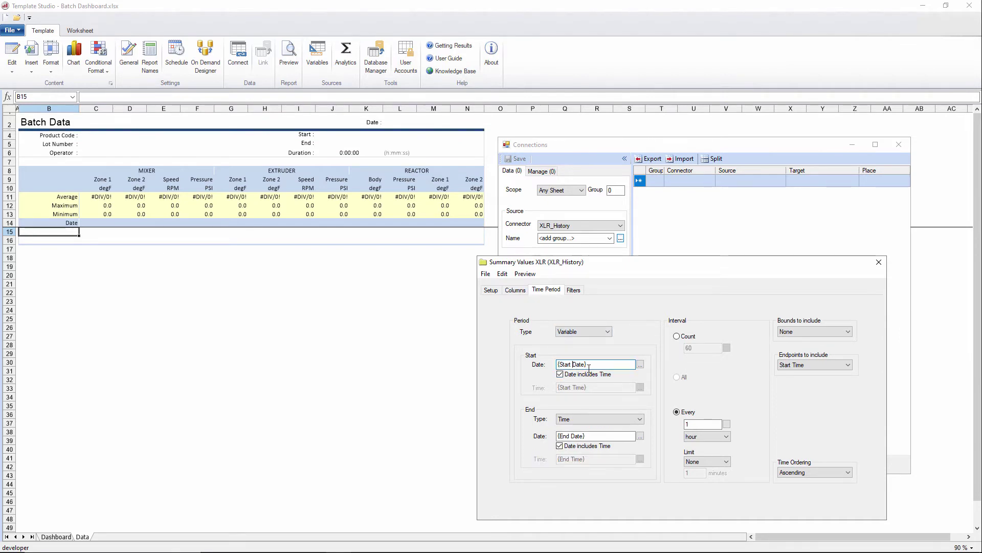
{"action": "key", "text": "BackSpace"}
{"action": "left_click", "coordinate": [571, 436]}
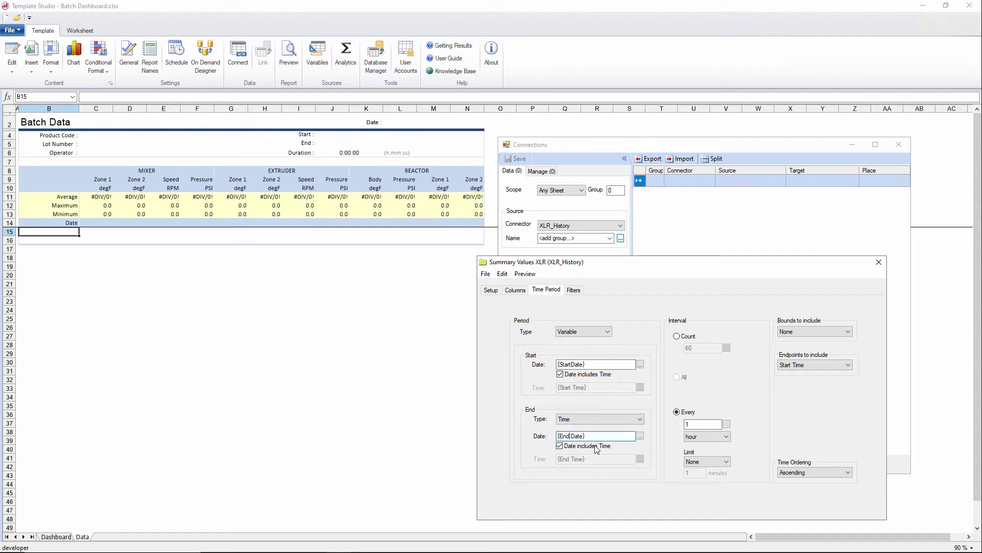
{"action": "key", "text": "BackSpace"}
Set the sampling interval to every 5 minutes
{"action": "double_click", "coordinate": [686, 424]}
{"action": "type", "text": "5"}
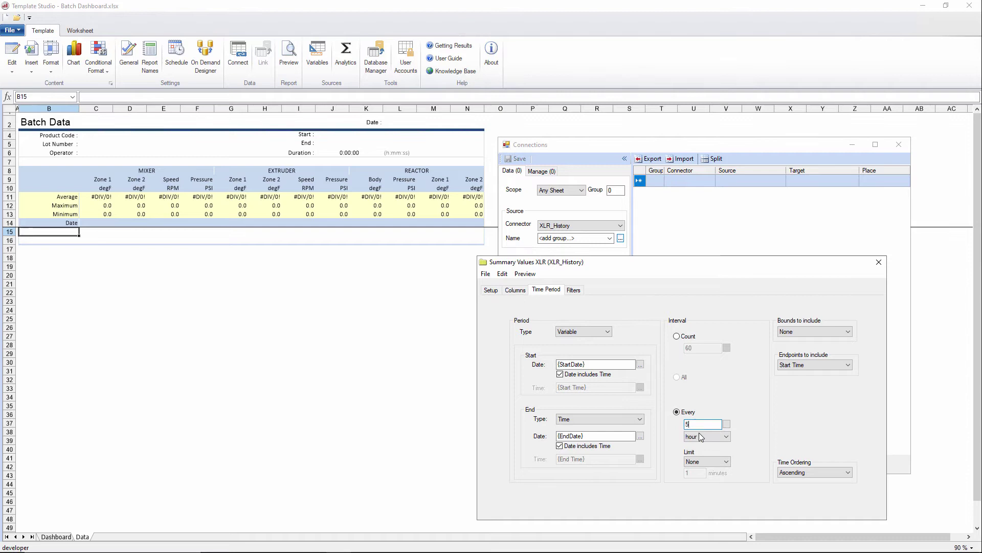
{"action": "left_click", "coordinate": [703, 437]}
{"action": "left_click", "coordinate": [695, 452]}
Save the summary group as Batch Dashboard and close its settings
{"action": "left_click", "coordinate": [486, 274]}
{"action": "left_click", "coordinate": [500, 302]}
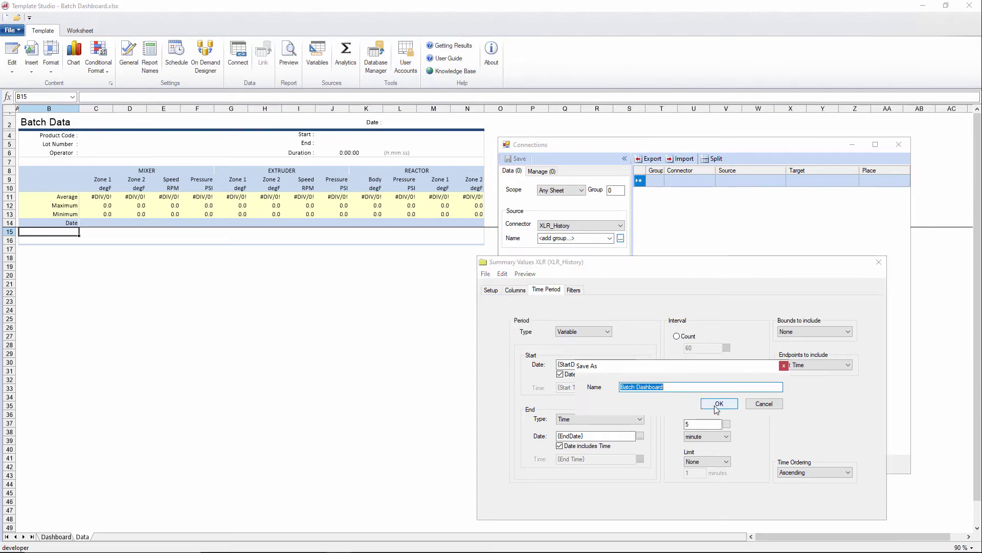
{"action": "left_click", "coordinate": [718, 405]}
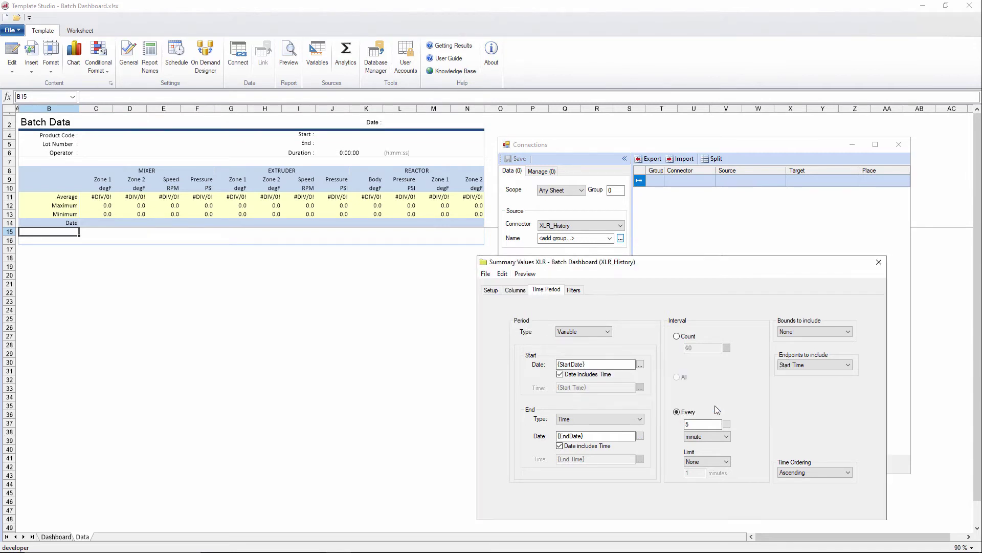
{"action": "left_click", "coordinate": [879, 262]}
Add the connection with Scope Data and Type Insert At End, then close Connections
{"action": "left_click", "coordinate": [591, 282]}
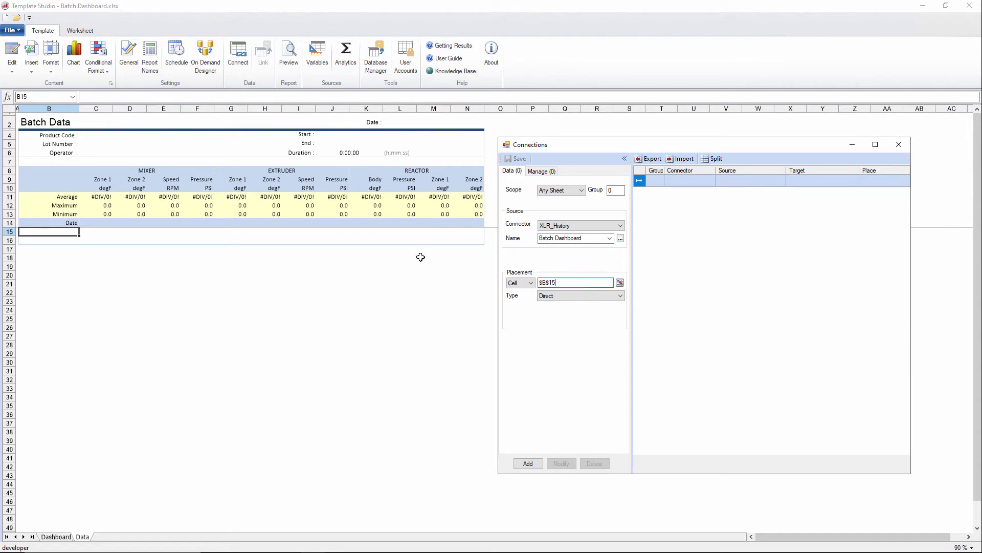
{"action": "left_click", "coordinate": [572, 191]}
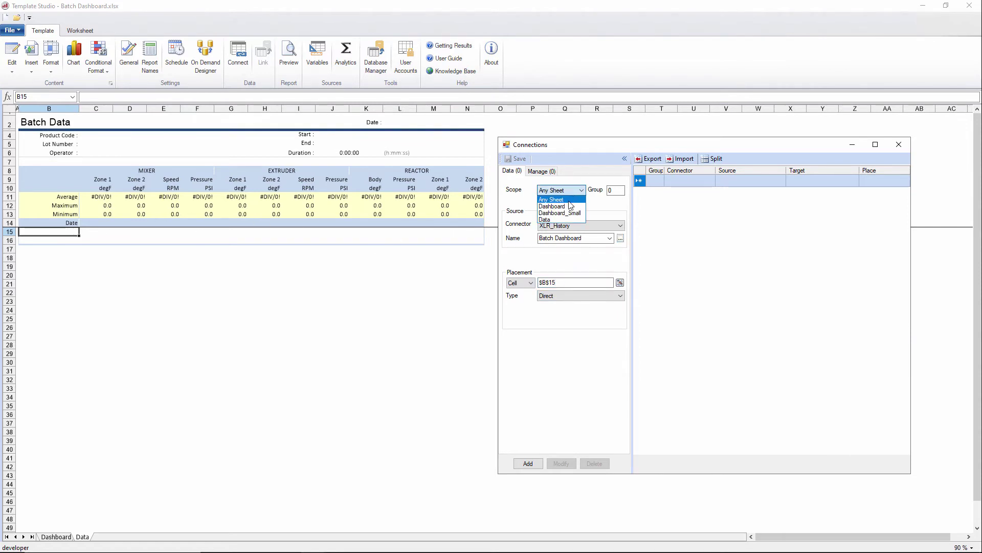
{"action": "left_click", "coordinate": [563, 220]}
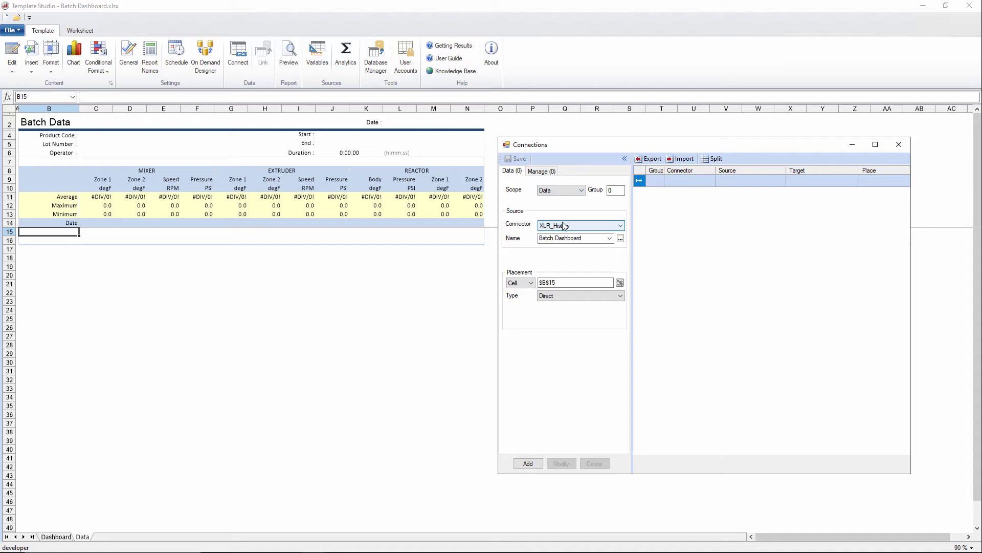
{"action": "left_click", "coordinate": [578, 297]}
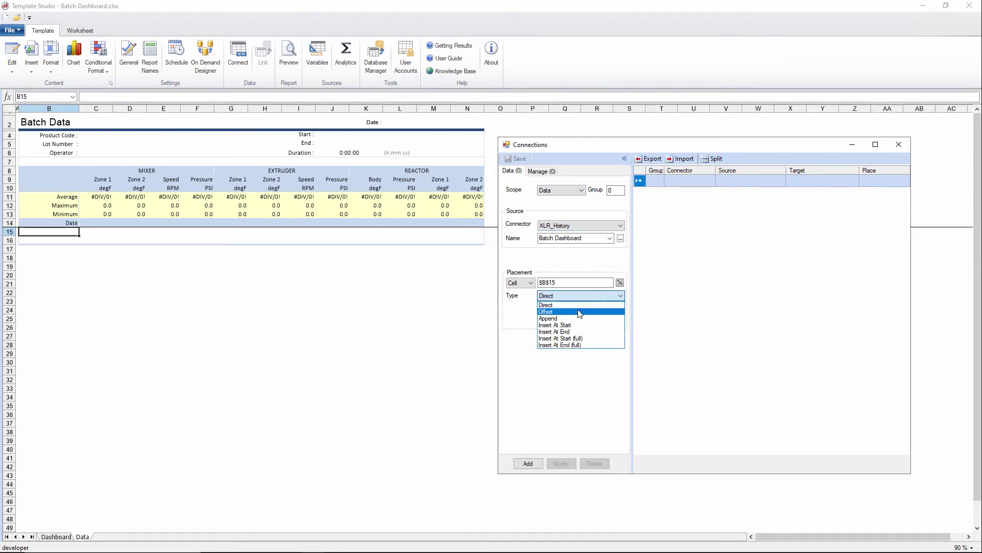
{"action": "left_click", "coordinate": [582, 331]}
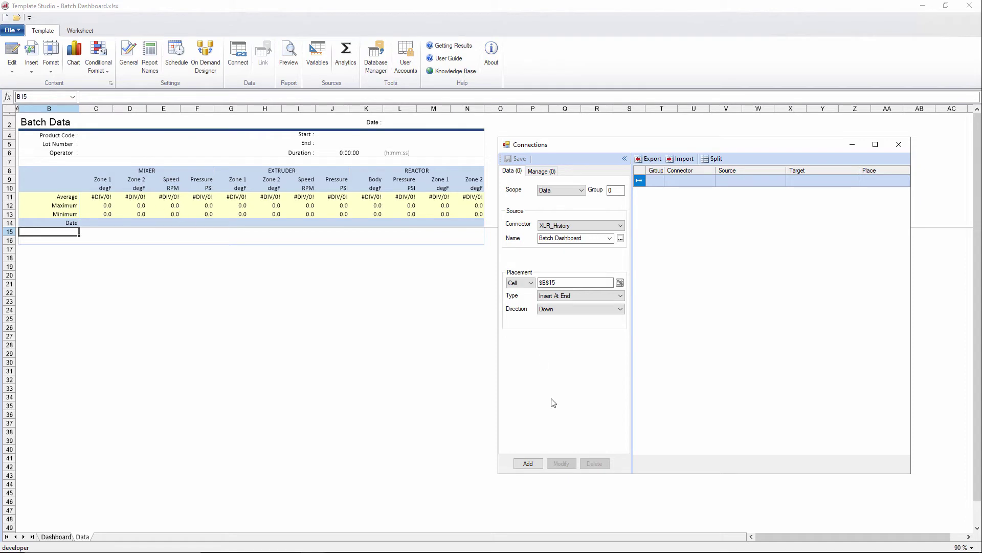
{"action": "left_click", "coordinate": [528, 463]}
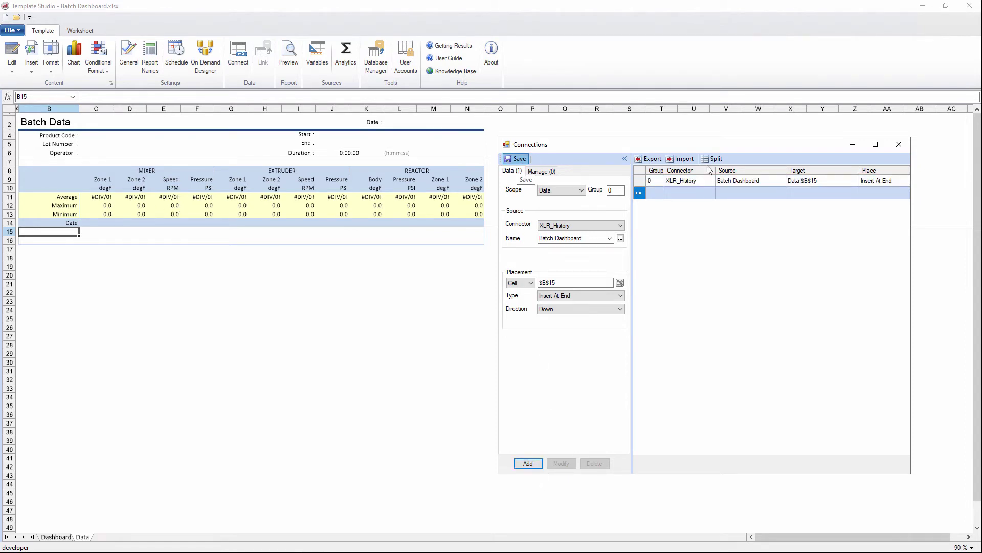
{"action": "left_click", "coordinate": [899, 144]}
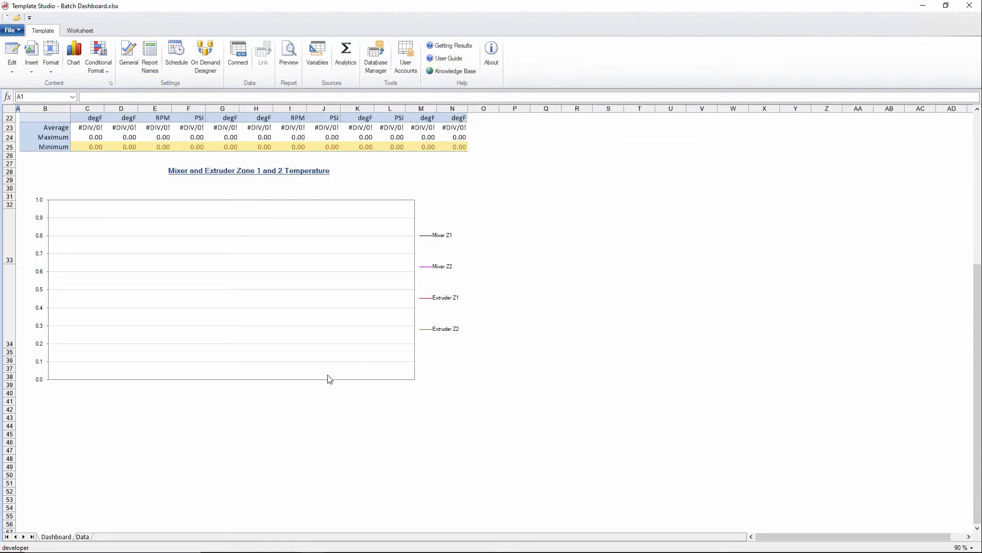
On the Data sheet, check the formulas in C13 and C15 and the product code cell C4, then reopen Connections
{"action": "left_click", "coordinate": [83, 537]}
{"action": "left_click", "coordinate": [107, 214]}
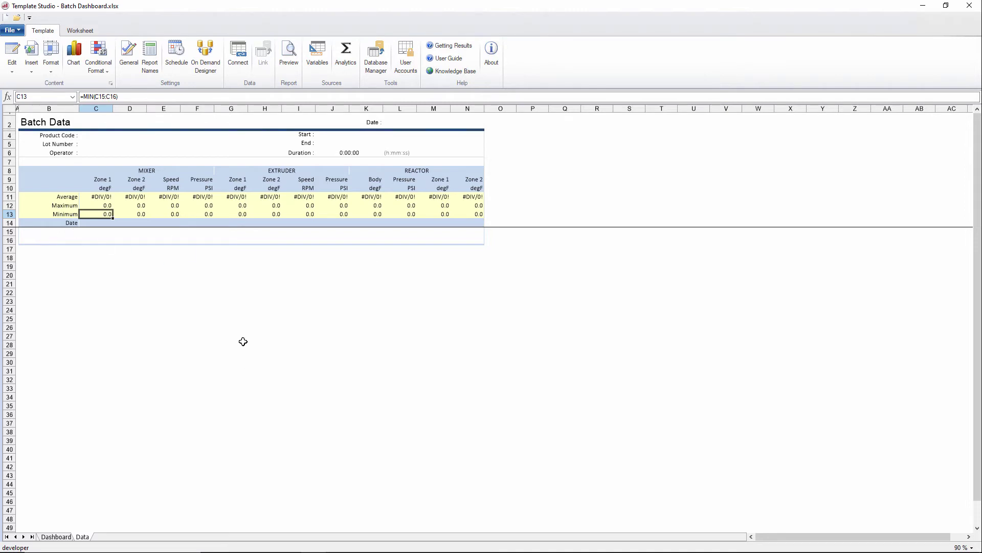
{"action": "left_click", "coordinate": [106, 232]}
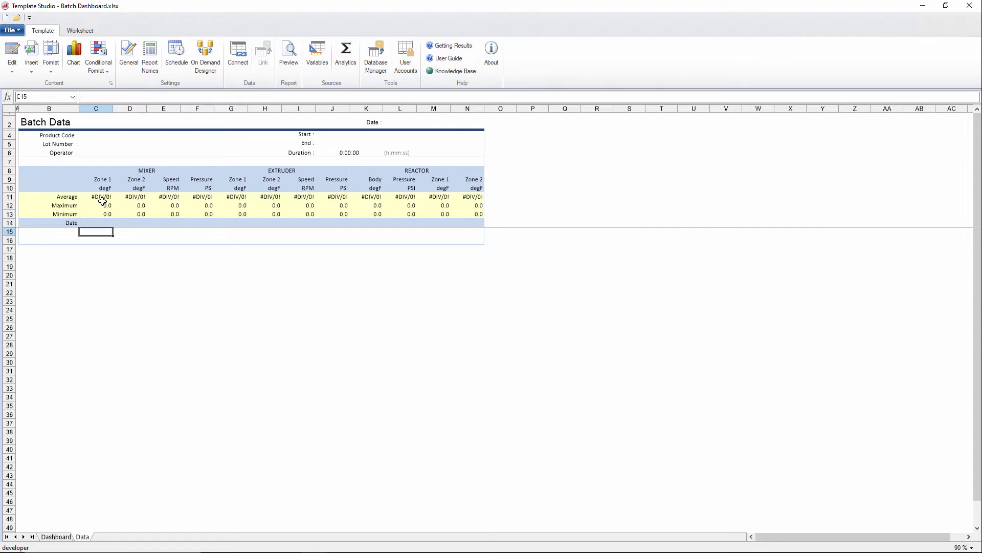
{"action": "left_click", "coordinate": [100, 138]}
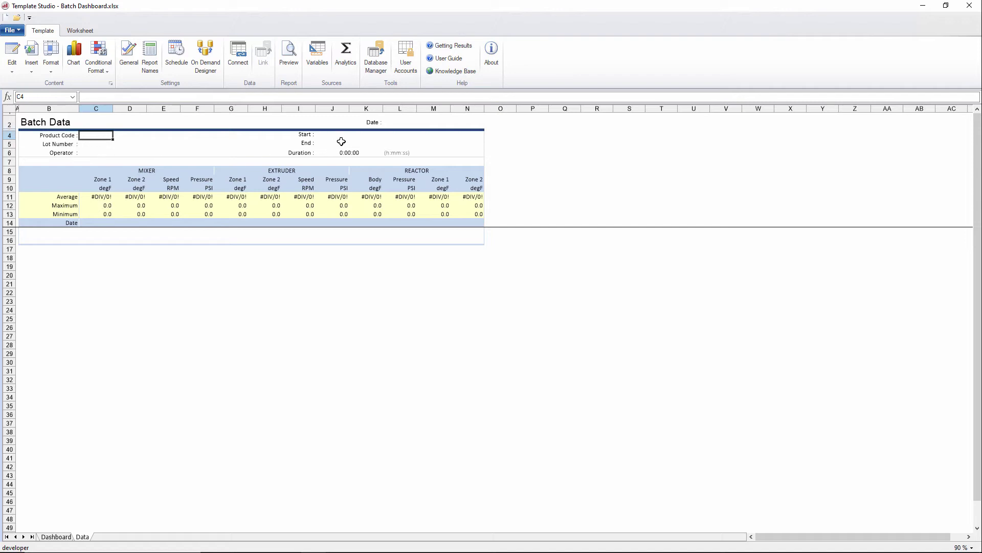
{"action": "left_click", "coordinate": [238, 54]}
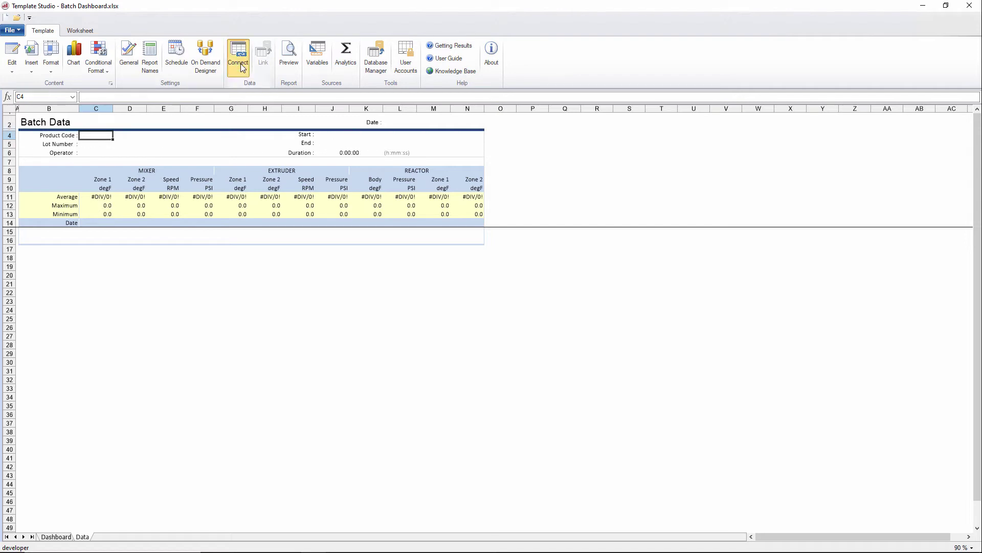
Add a Direct Expressions connection that writes {ProductID} into Data sheet cell C4
{"action": "left_click", "coordinate": [587, 226]}
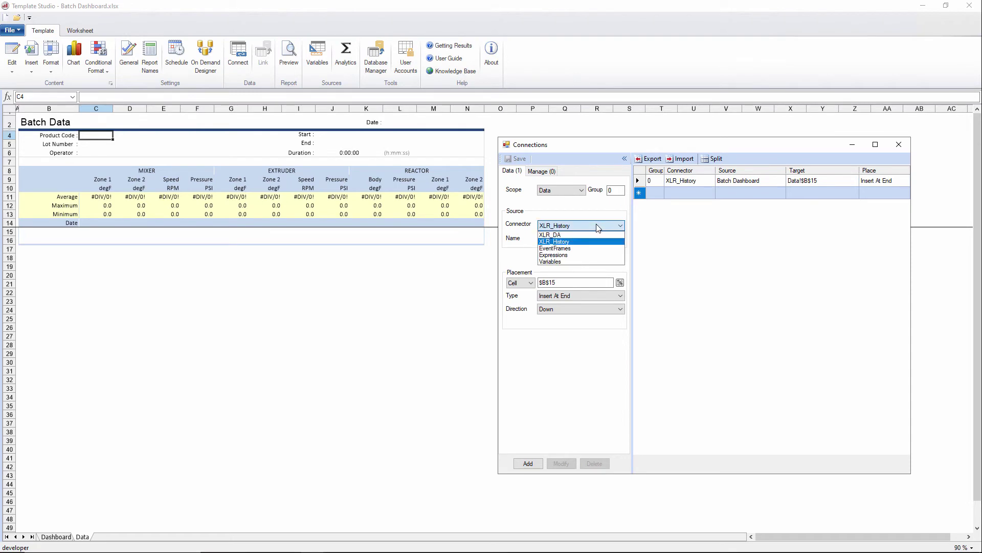
{"action": "left_click", "coordinate": [566, 254]}
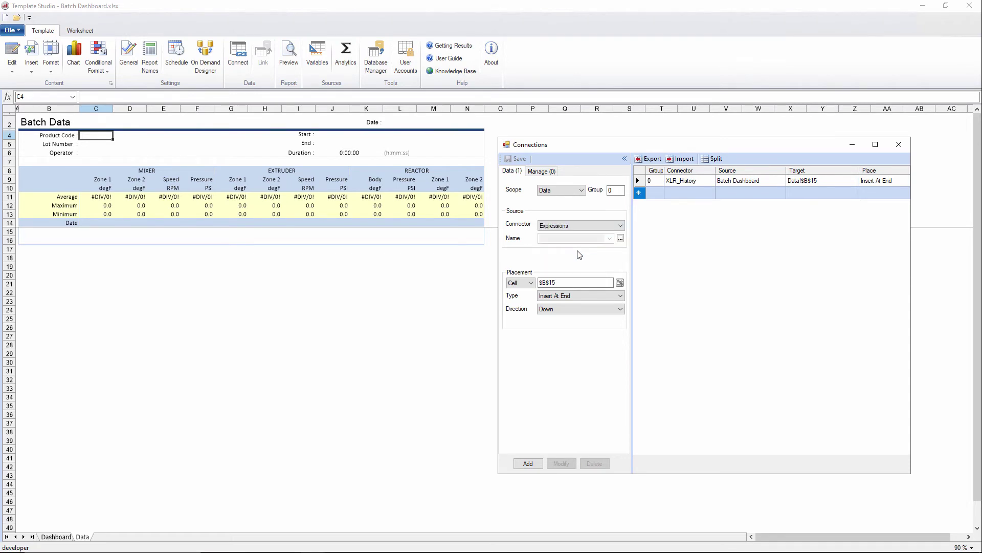
{"action": "left_click", "coordinate": [621, 239]}
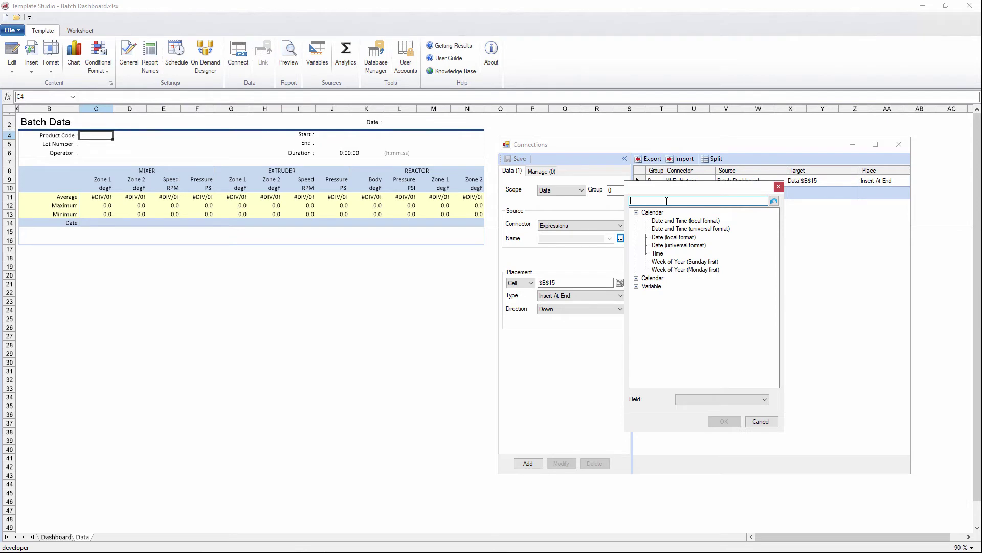
{"action": "type", "text": "("}
{"action": "left_click", "coordinate": [722, 421]}
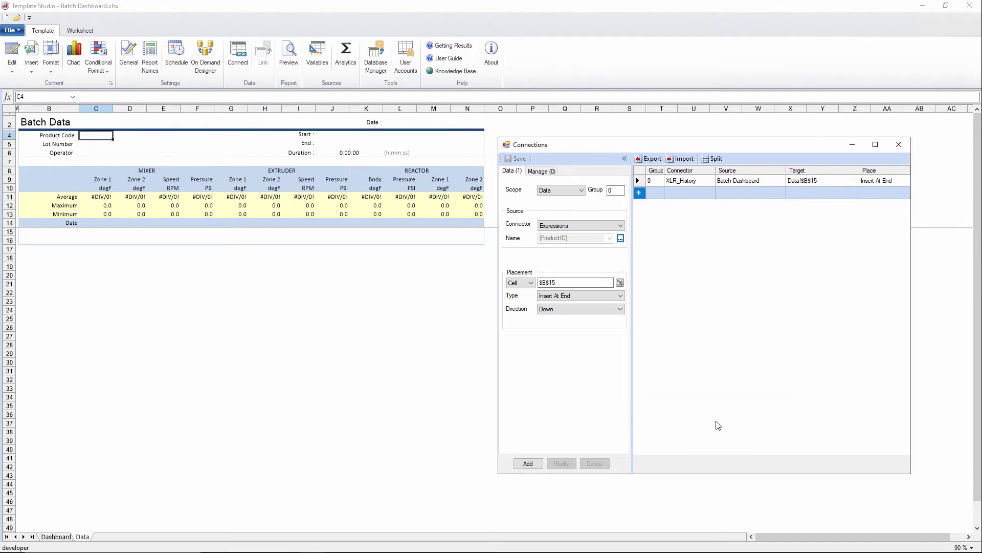
{"action": "left_click", "coordinate": [565, 295]}
{"action": "left_click", "coordinate": [563, 331]}
{"action": "left_click", "coordinate": [559, 281]}
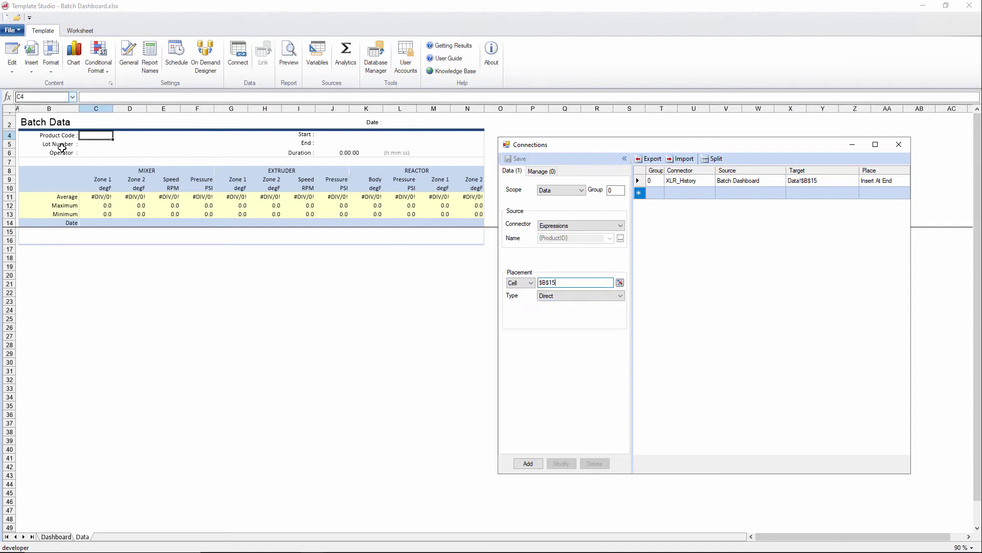
{"action": "left_click", "coordinate": [98, 154]}
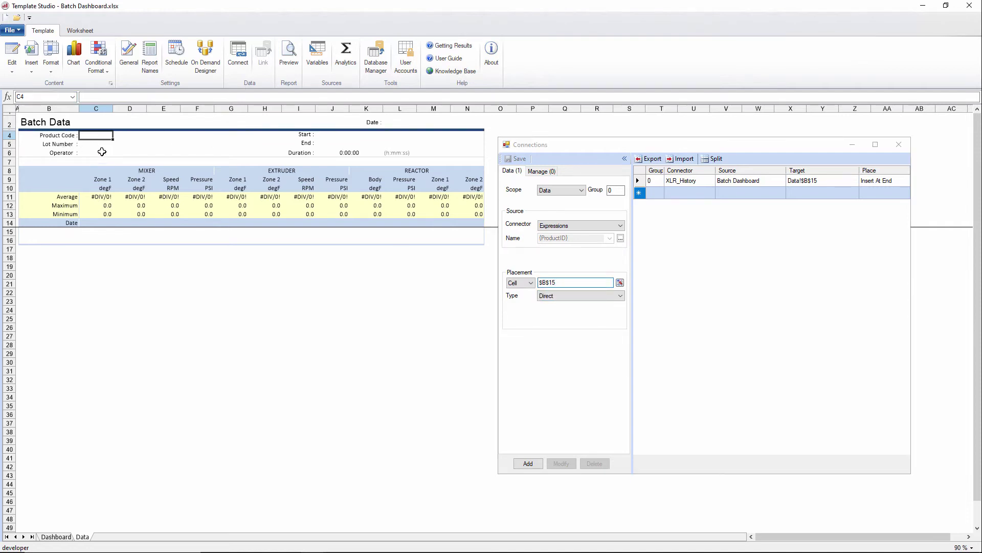
{"action": "left_click", "coordinate": [97, 135]}
{"action": "left_click", "coordinate": [528, 463]}
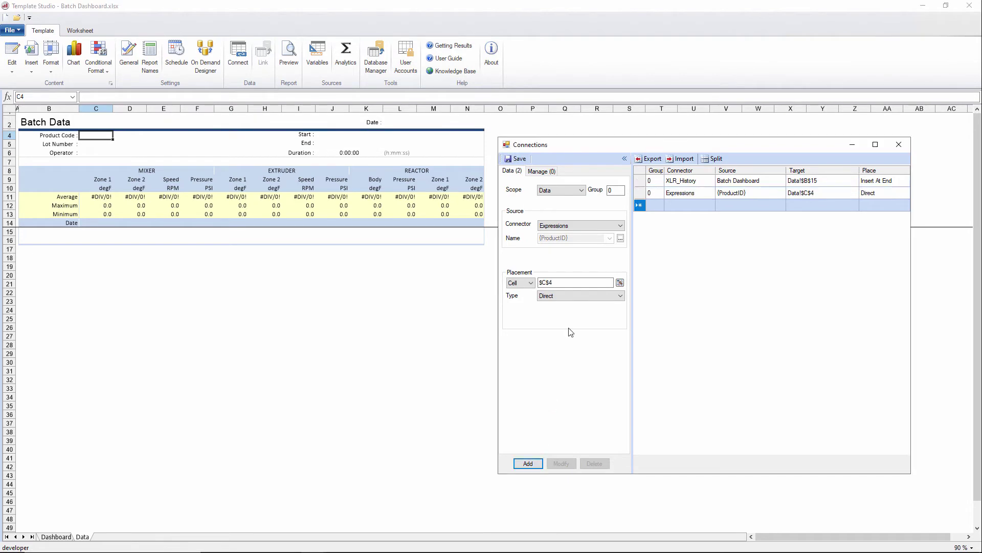
Add a Direct {LotID} expression connection targeting cell C5
{"action": "left_click", "coordinate": [620, 238]}
{"action": "left_click", "coordinate": [666, 201]}
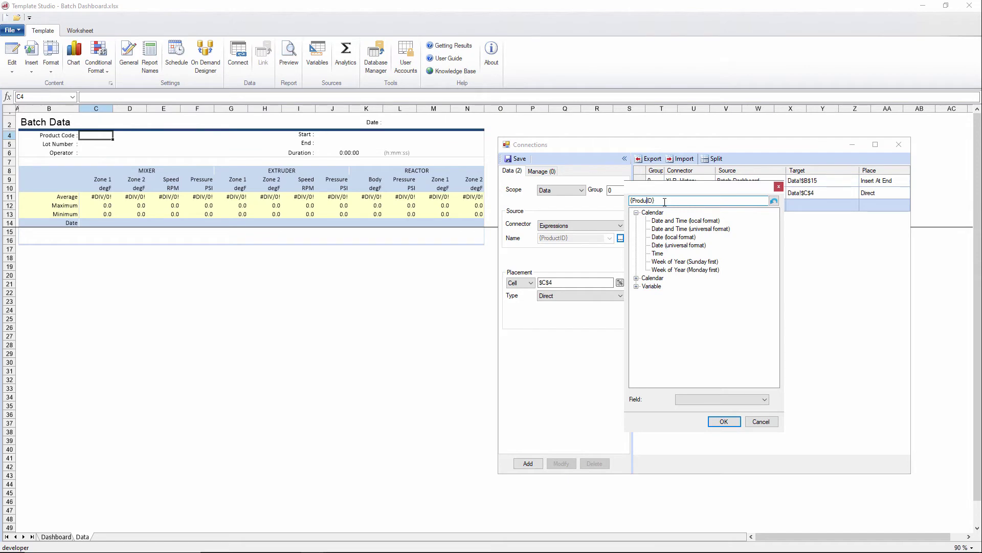
{"action": "type", "text": "Lot"}
{"action": "left_click", "coordinate": [723, 421]}
{"action": "left_click", "coordinate": [566, 280]}
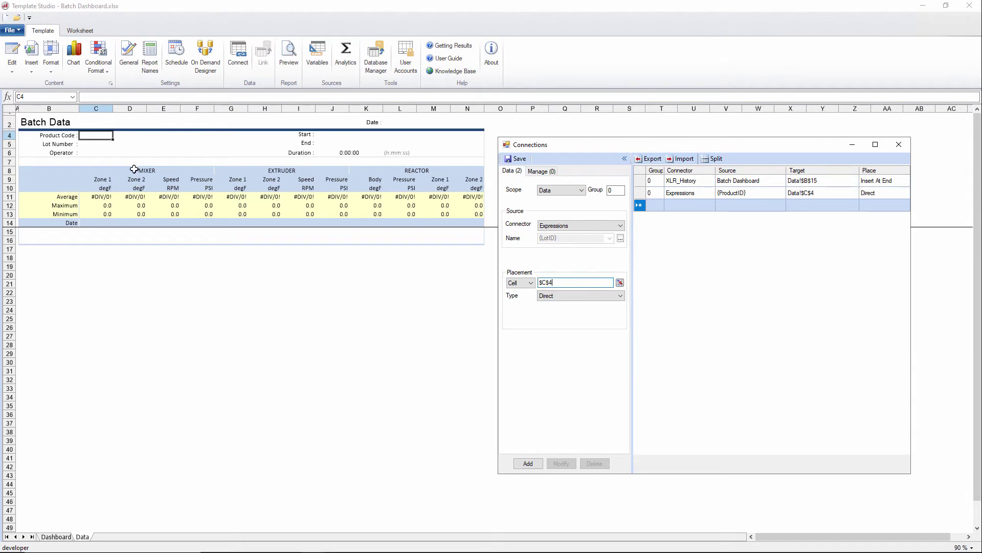
{"action": "left_click", "coordinate": [94, 145]}
{"action": "left_click", "coordinate": [528, 464]}
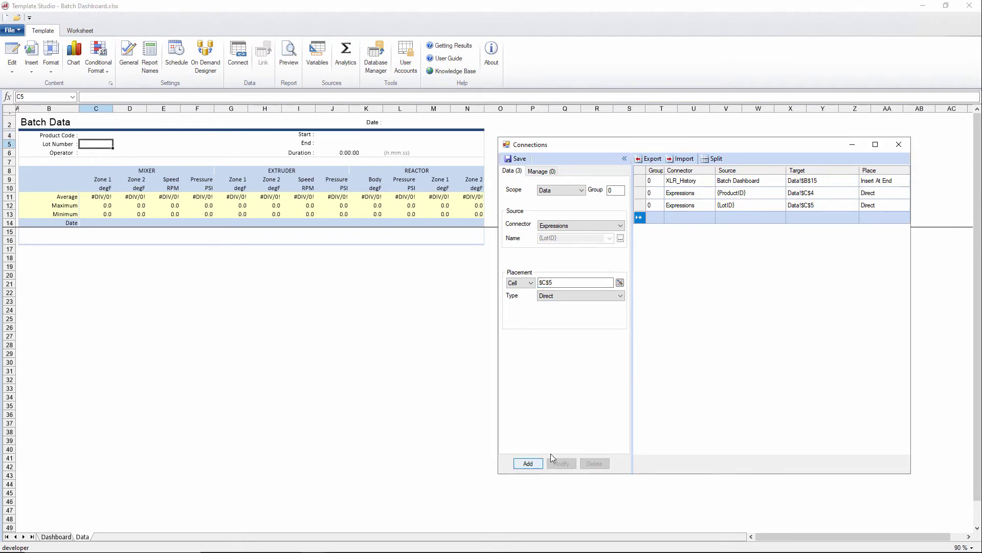
Add a Direct {Operator} expression connection targeting cell C6
{"action": "left_click", "coordinate": [621, 239]}
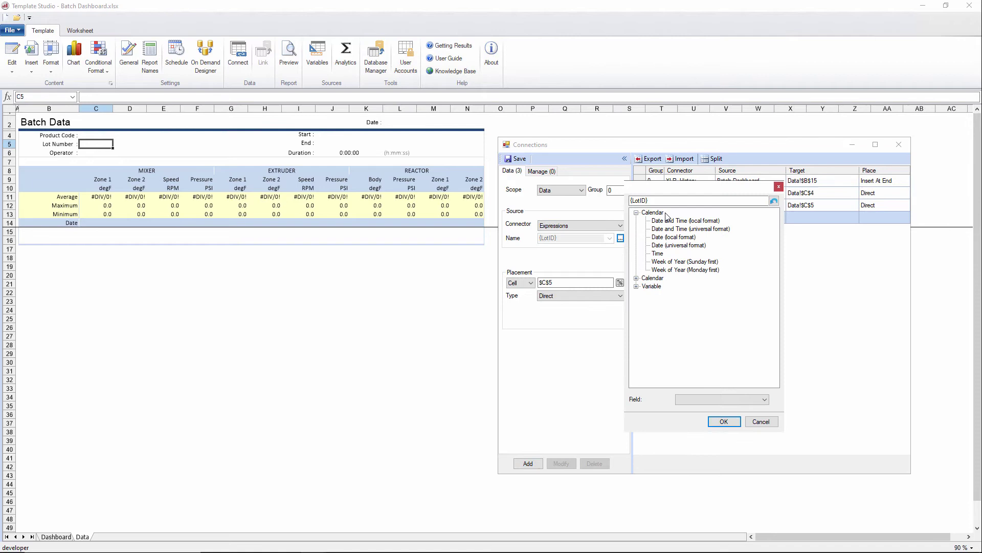
{"action": "key", "text": "ctrl+a"}
{"action": "type", "text": "{"}
{"action": "left_click", "coordinate": [731, 424]}
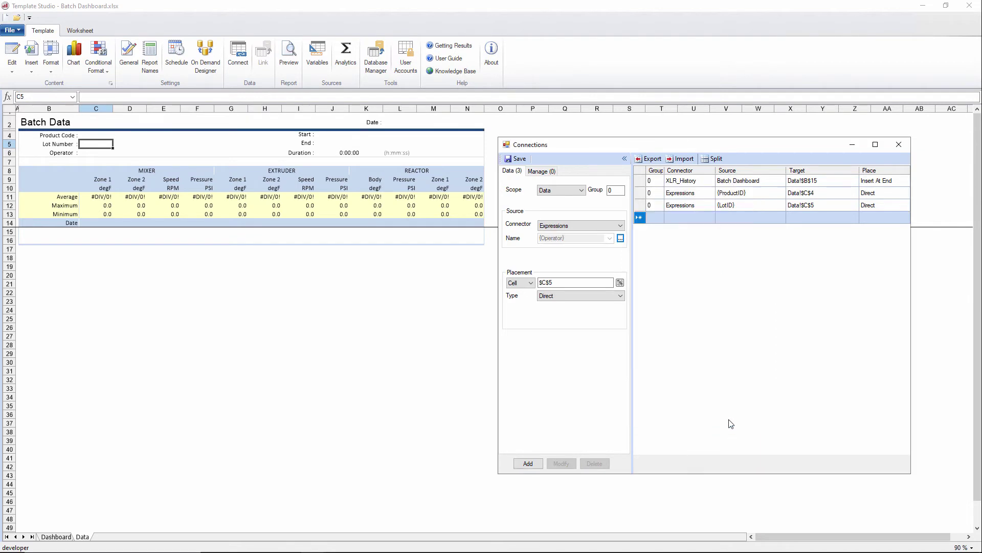
{"action": "left_click", "coordinate": [97, 154]}
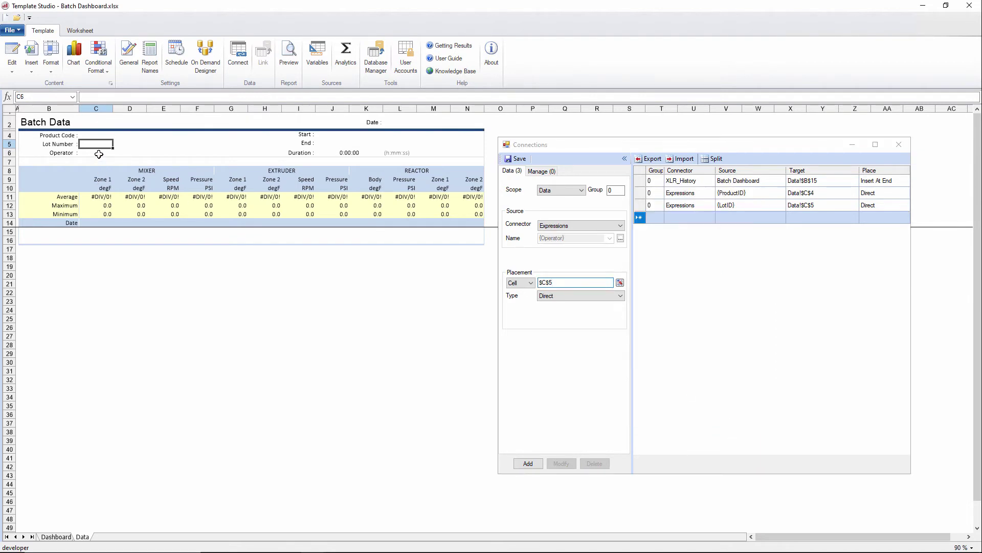
{"action": "left_click", "coordinate": [527, 463]}
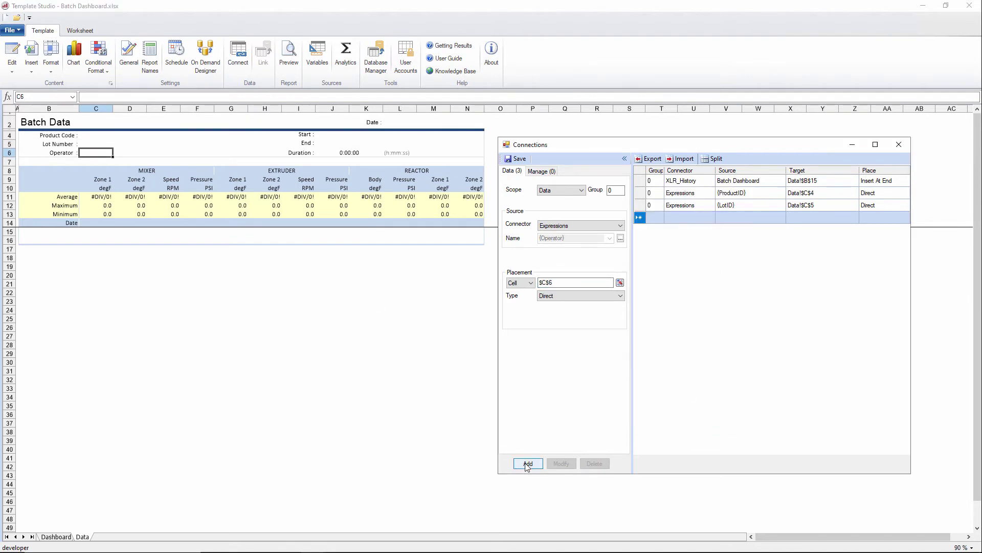
Add a Direct {StartDate} expression connection targeting cell J4
{"action": "left_click", "coordinate": [621, 238]}
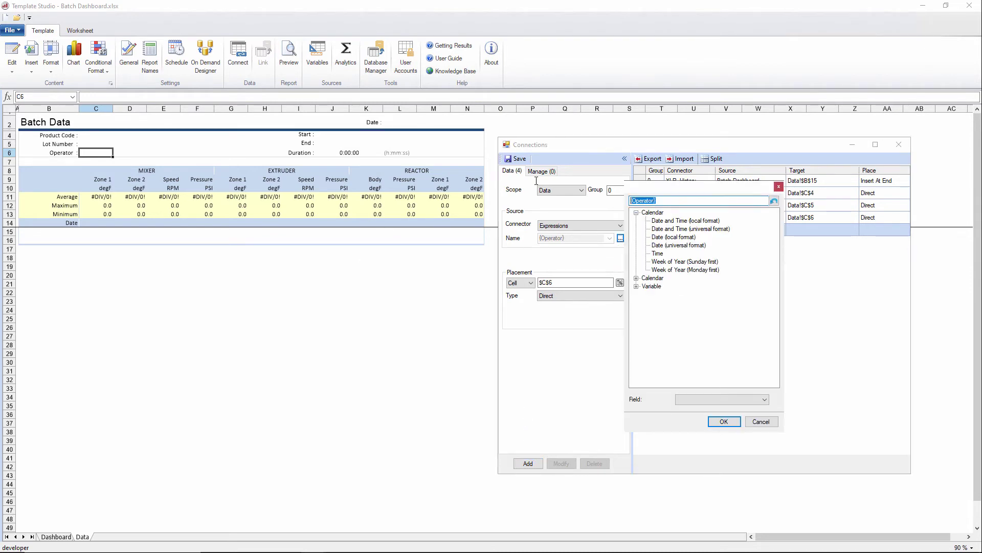
{"action": "key", "text": "BackSpace"}
{"action": "type", "text": "{"}
{"action": "left_click", "coordinate": [724, 421]}
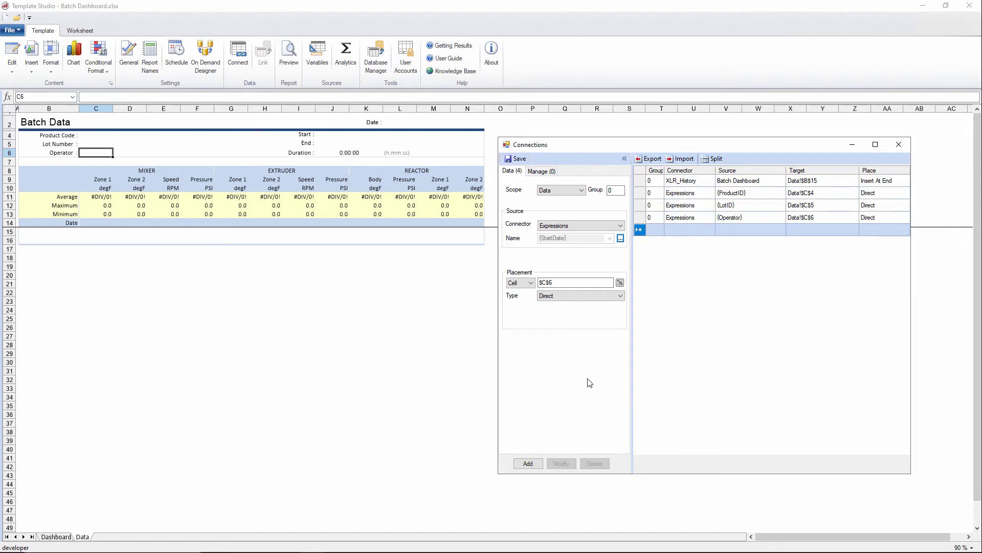
{"action": "left_click", "coordinate": [328, 135]}
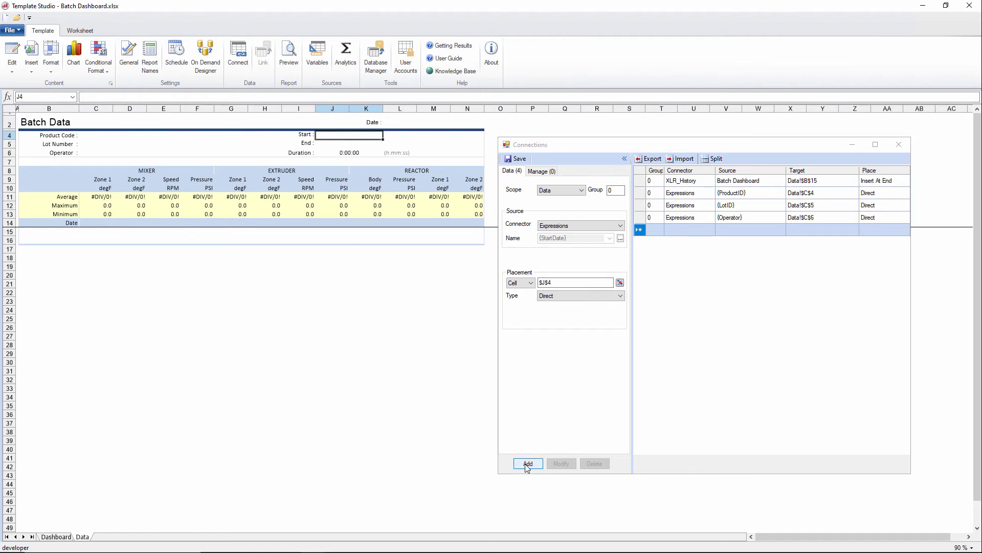
{"action": "left_click", "coordinate": [528, 463]}
Add the {EndDate} connection at cell J5, then save all connections and close the window
{"action": "left_click", "coordinate": [620, 238]}
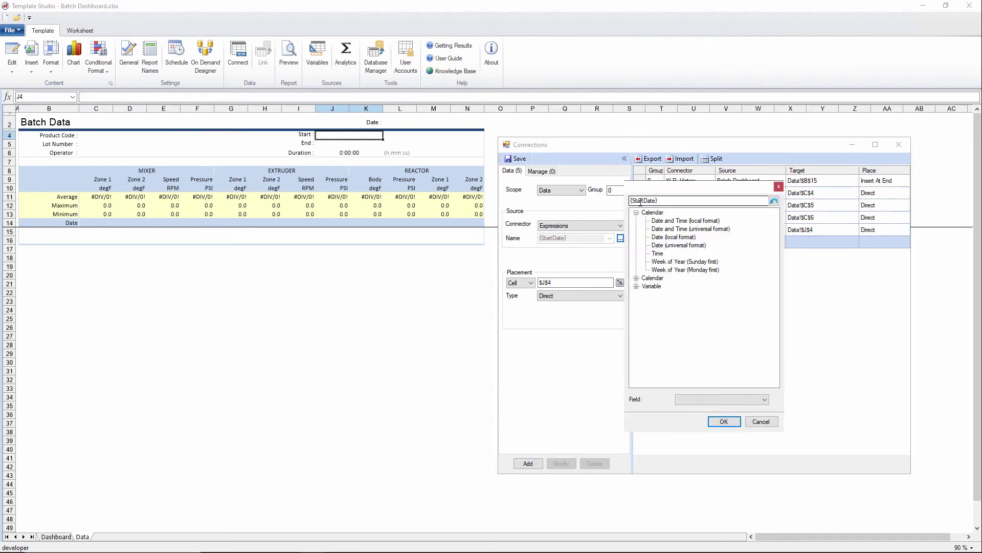
{"action": "key", "text": "BackSpace"}
{"action": "key", "text": "BackSpace"}
{"action": "key", "text": "BackSpace"}
{"action": "key", "text": "BackSpace"}
{"action": "key", "text": "BackSpace"}
{"action": "type", "text": "End"}
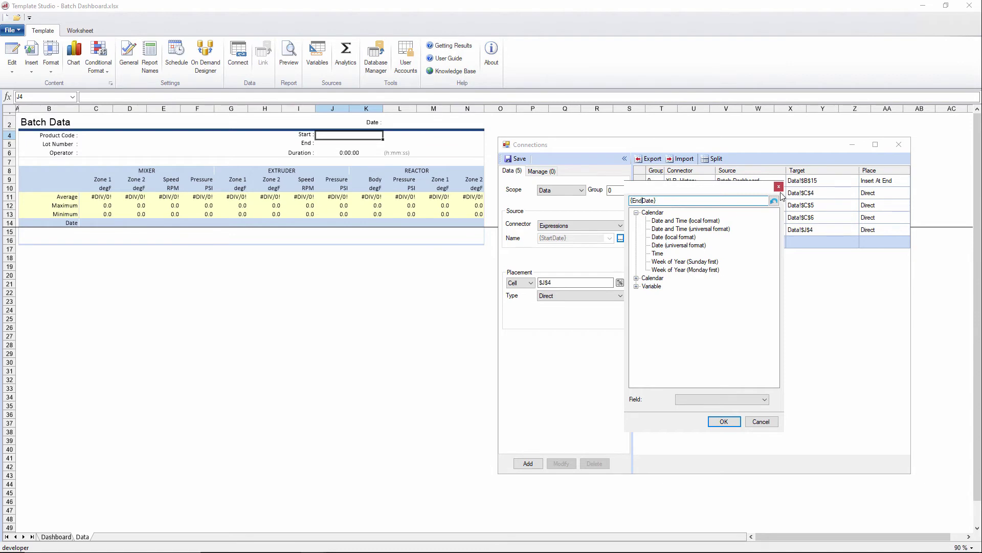
{"action": "left_click", "coordinate": [723, 421]}
{"action": "left_click", "coordinate": [565, 285]}
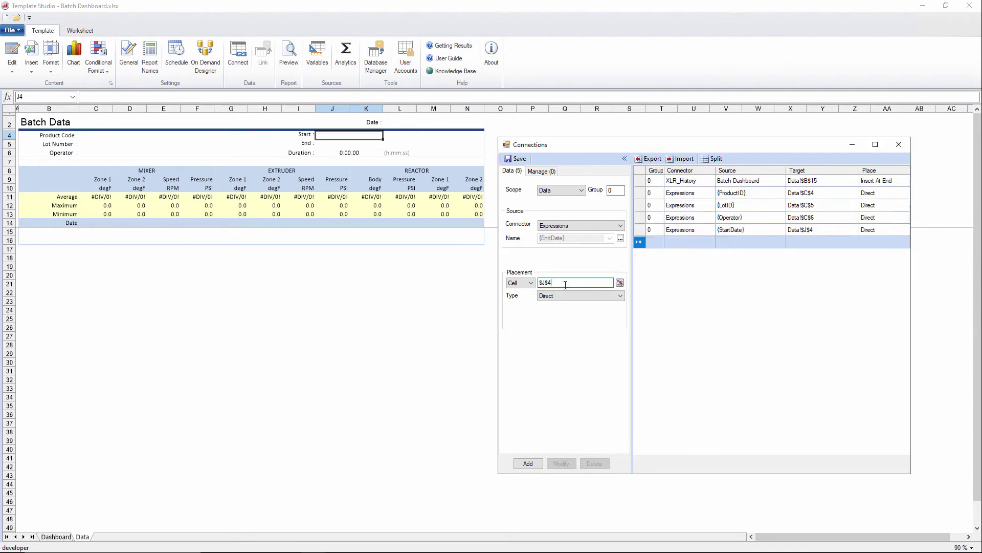
{"action": "left_click", "coordinate": [352, 146]}
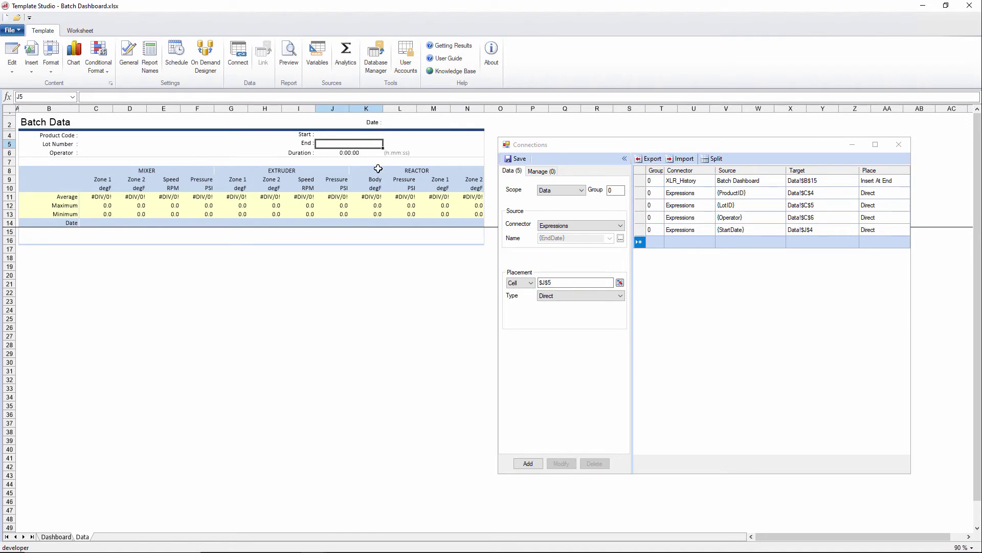
{"action": "left_click", "coordinate": [531, 477]}
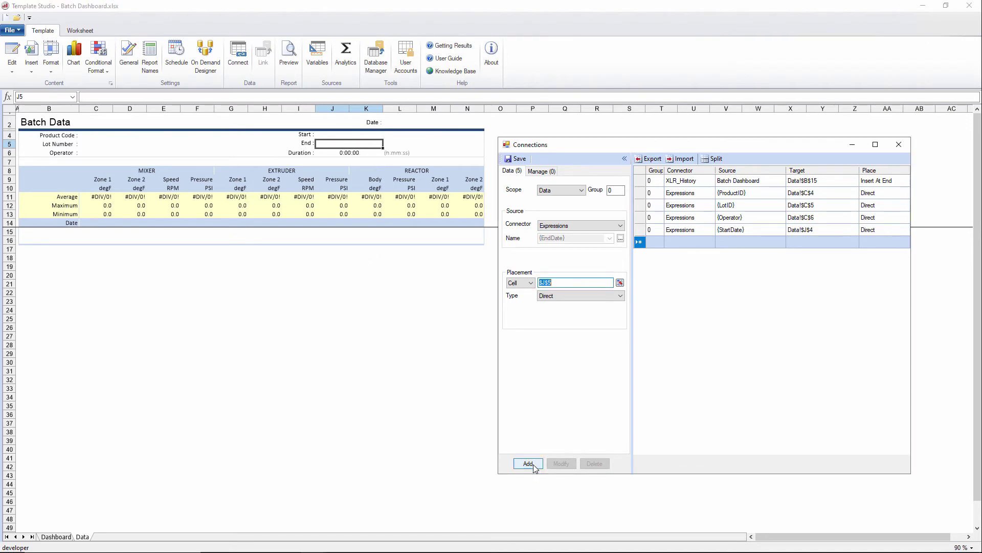
{"action": "left_click", "coordinate": [528, 463]}
{"action": "left_click", "coordinate": [516, 158]}
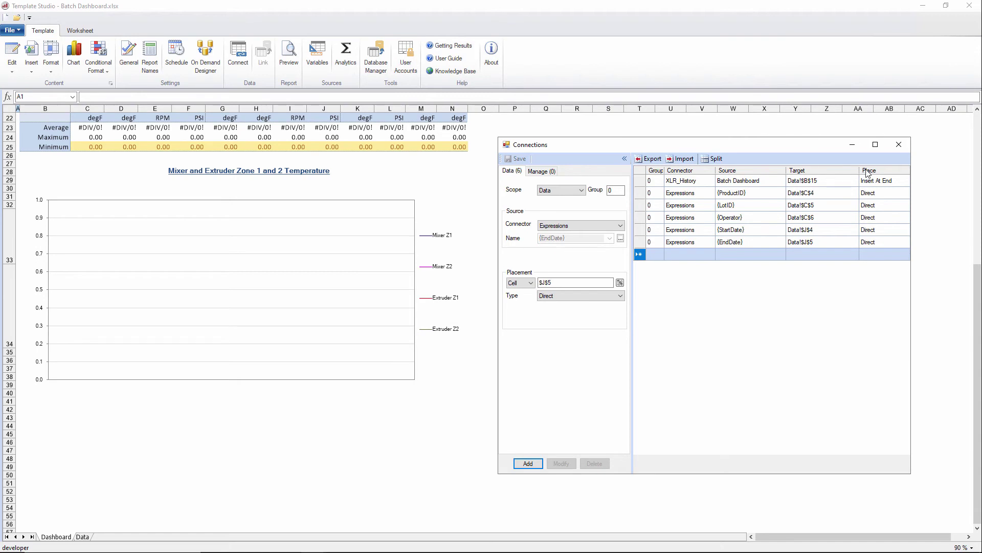
{"action": "left_click", "coordinate": [898, 144]}
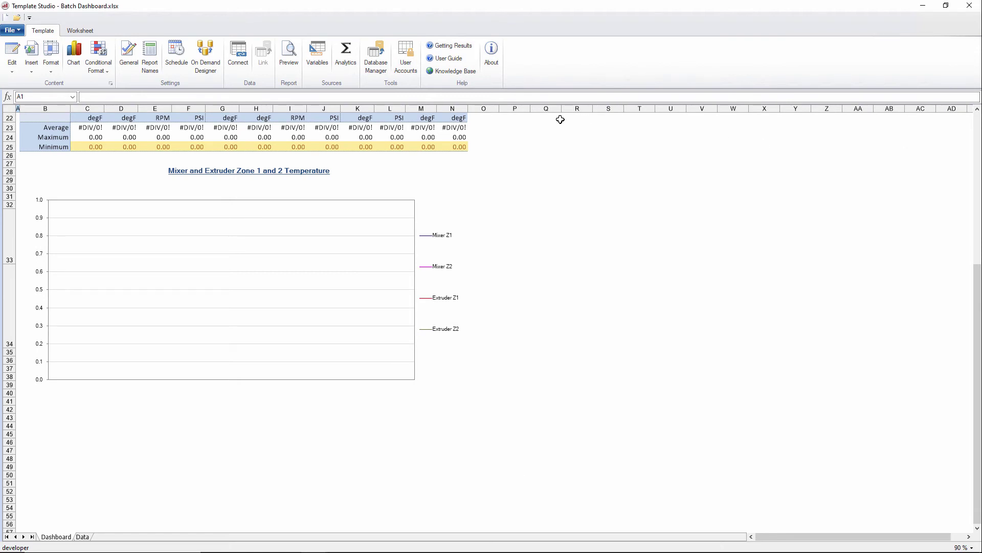
Preview the report on demand with ProductID 123, LotID 456, an Operator value and worksheet Data
{"action": "left_click", "coordinate": [295, 70]}
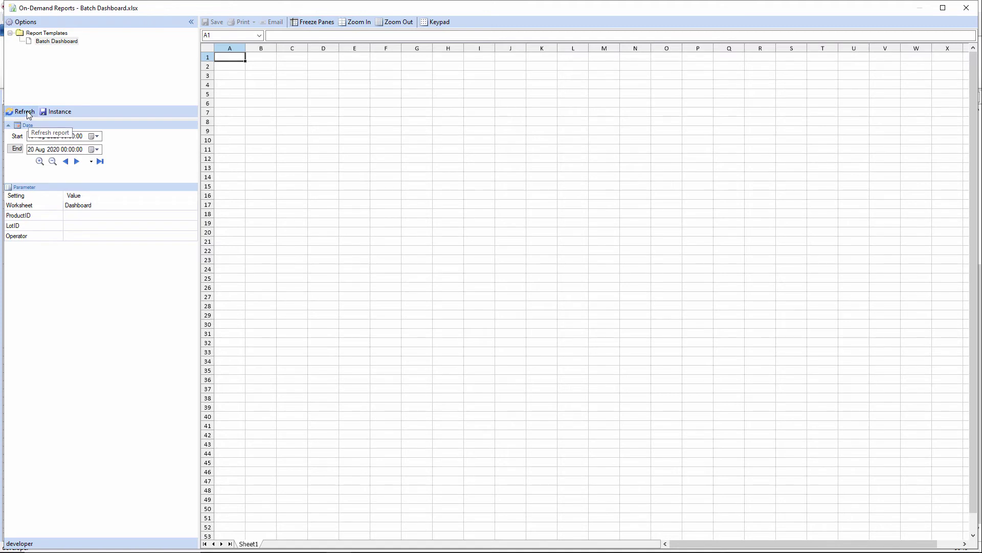
{"action": "left_click", "coordinate": [74, 215]}
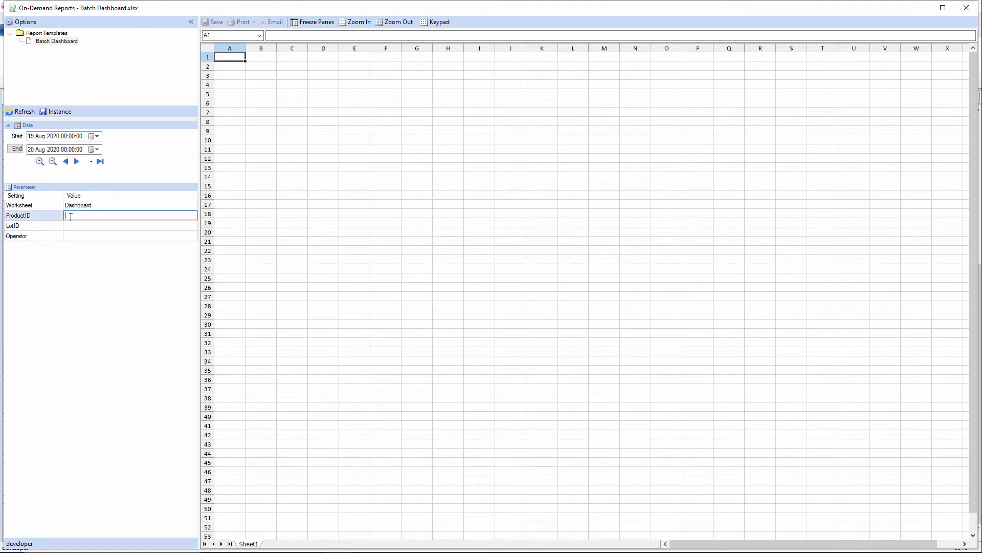
{"action": "left_click", "coordinate": [80, 227]}
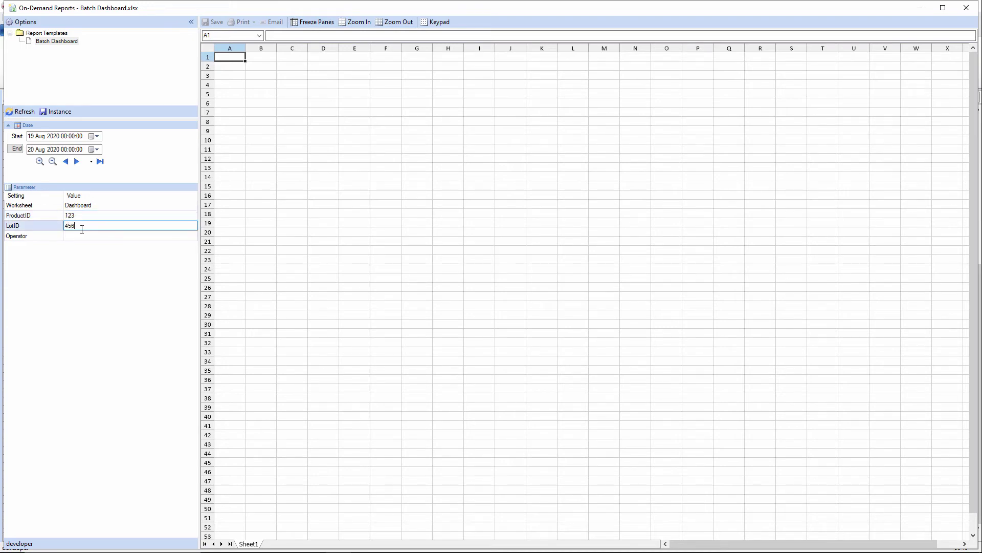
{"action": "left_click", "coordinate": [87, 235]}
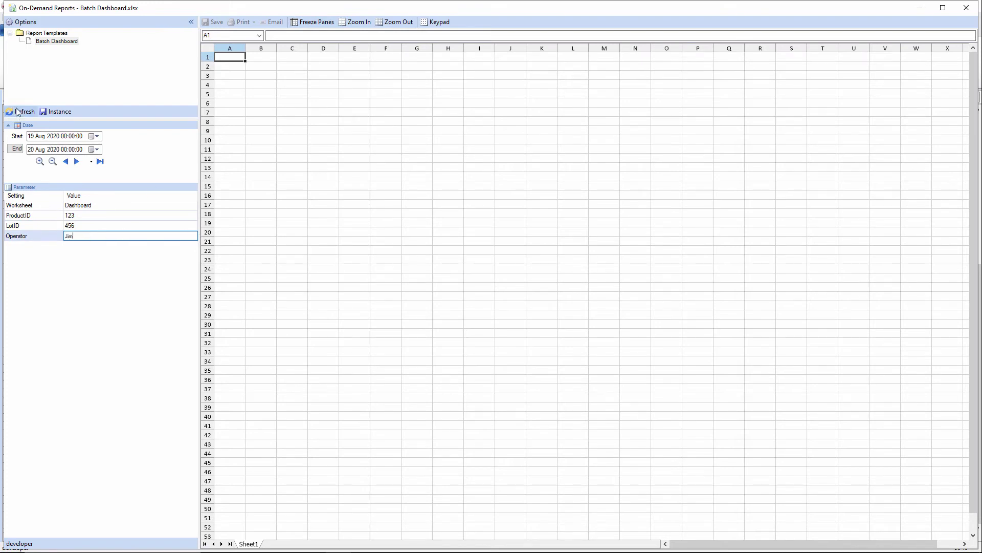
{"action": "left_click", "coordinate": [94, 204]}
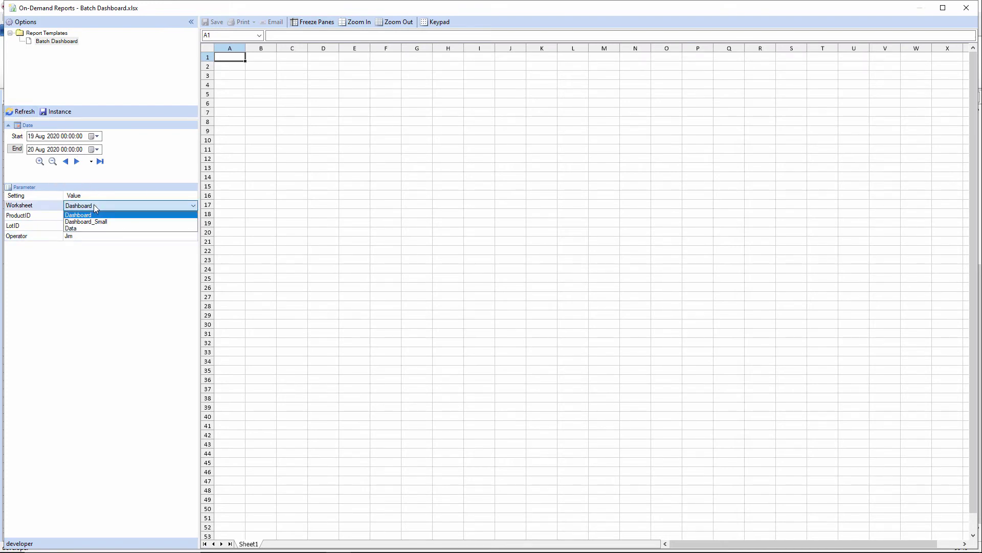
{"action": "left_click", "coordinate": [82, 224]}
{"action": "left_click", "coordinate": [22, 113]}
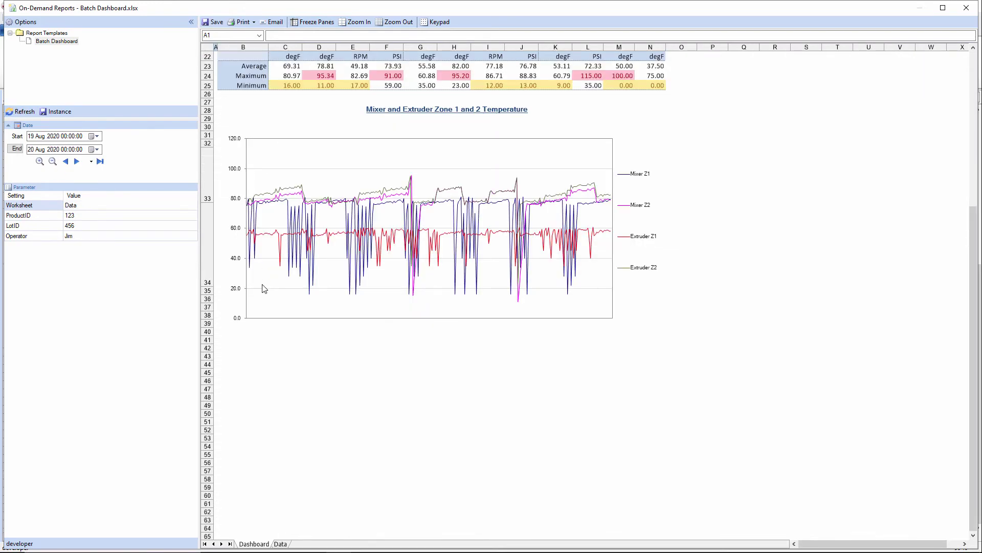
Review the dashboard header and pie charts, then close the On-Demand Reports window
{"action": "scroll", "coordinate": [287, 401], "scroll_direction": "up", "scroll_amount": 7}
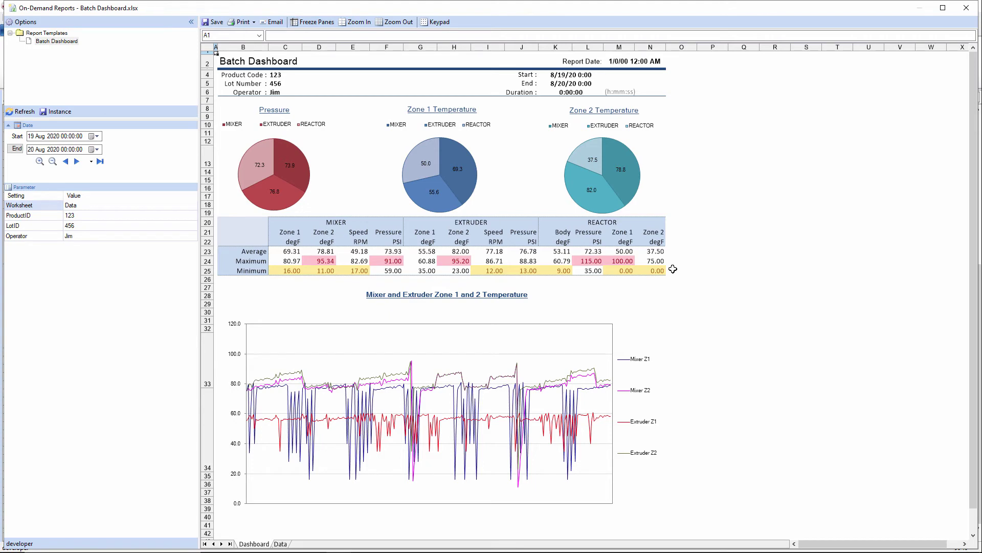
{"action": "left_click", "coordinate": [966, 8]}
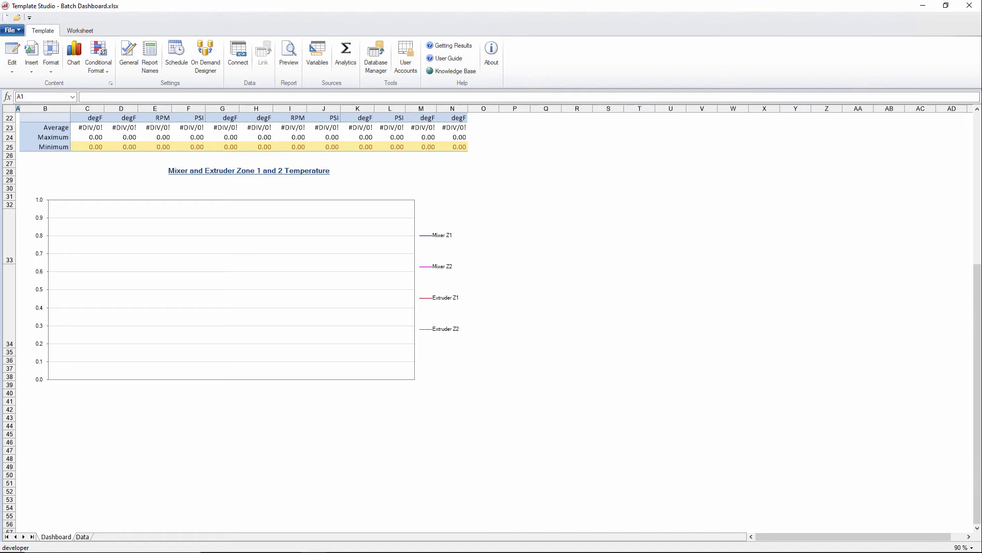
Open the On-Demand Designer for Batch Dashboard and delete its Worksheet variable
{"action": "left_click", "coordinate": [204, 57]}
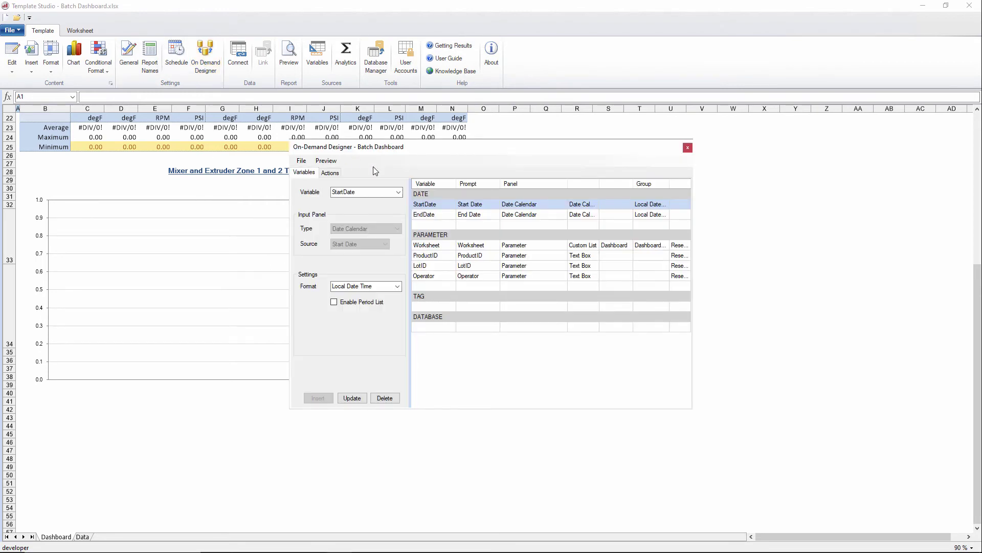
{"action": "left_click_drag", "start_coordinate": [333, 151], "coordinate": [513, 177]}
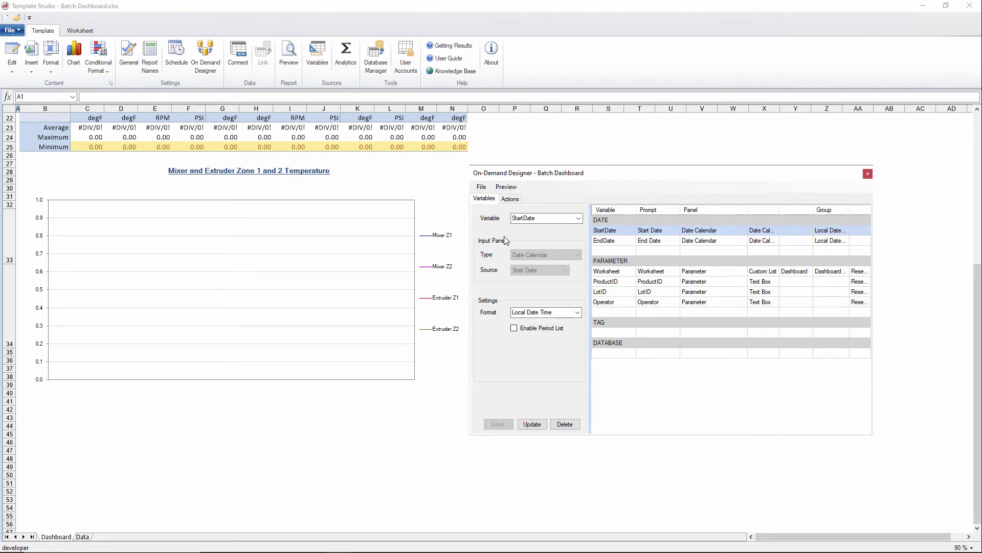
{"action": "left_click", "coordinate": [650, 275]}
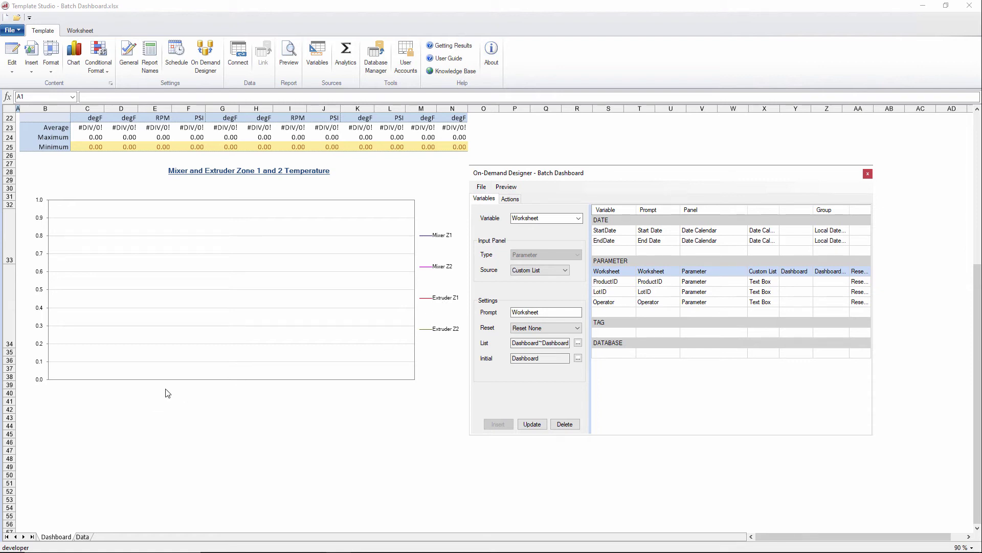
{"action": "left_click", "coordinate": [569, 427]}
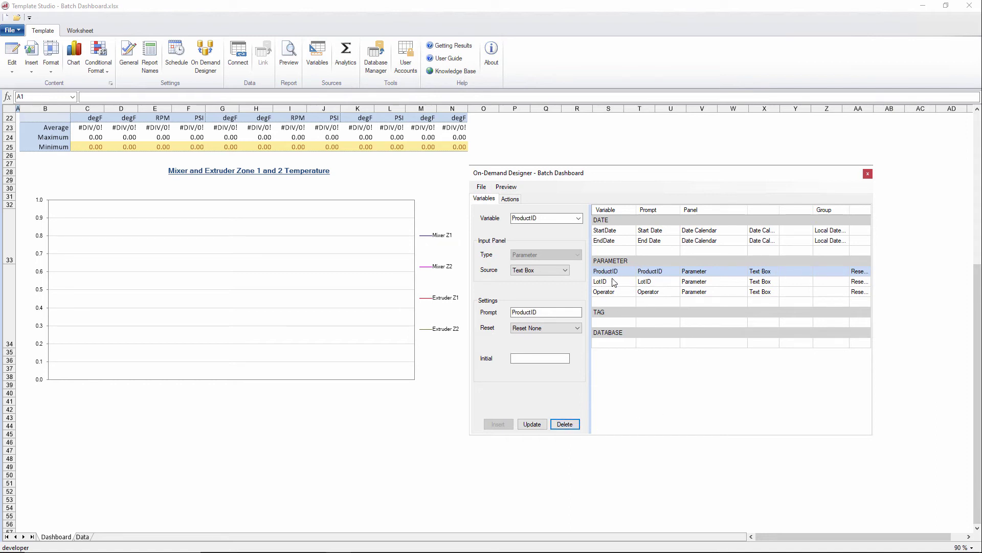
Point the UpdateSheet action at the Data worksheet of Batch Dashboard.xlsx
{"action": "left_click", "coordinate": [513, 200]}
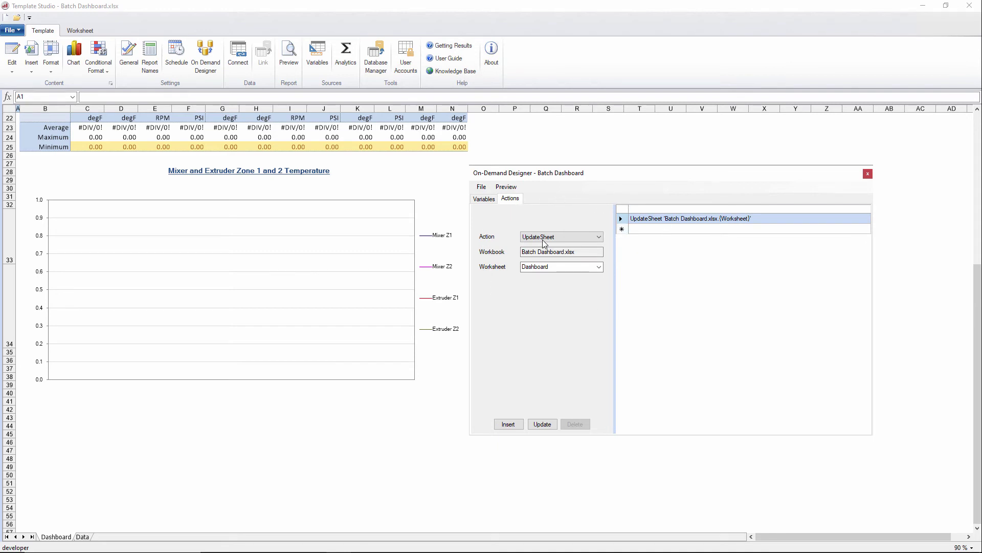
{"action": "left_click", "coordinate": [599, 267]}
{"action": "left_click", "coordinate": [553, 288]}
{"action": "left_click", "coordinate": [546, 424]}
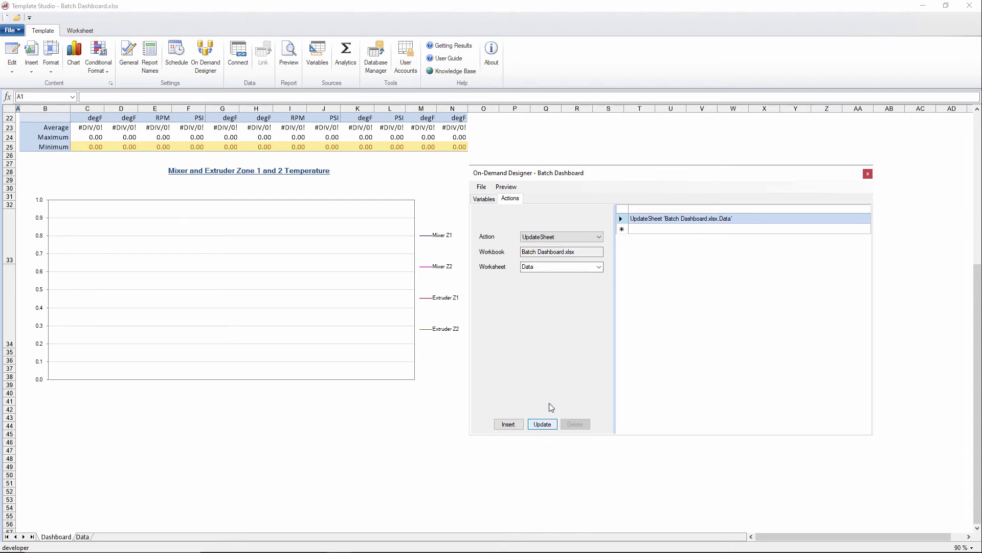
{"action": "left_click", "coordinate": [488, 203]}
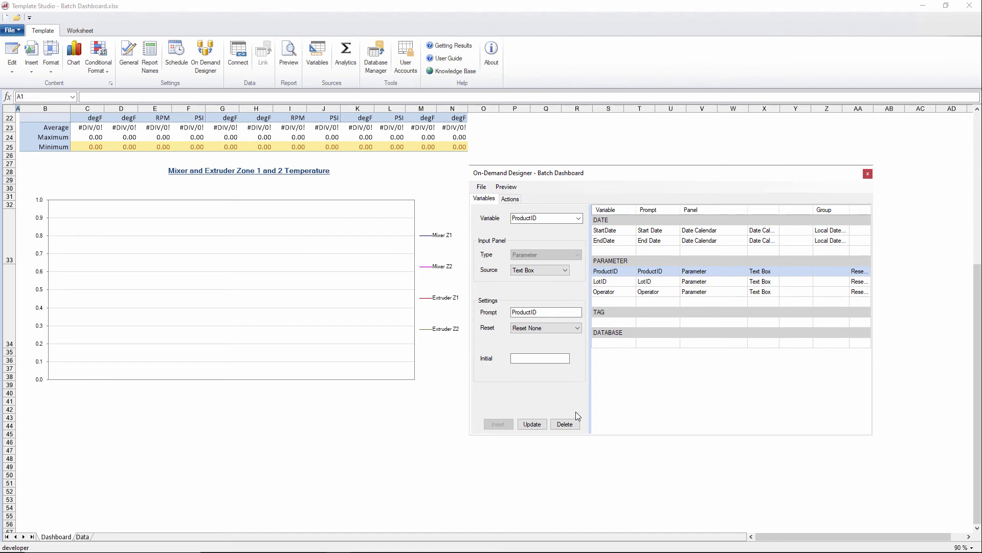
Delete the existing ProductID, LotID, Operator, StartDate and EndDate variables
{"action": "left_click", "coordinate": [565, 424]}
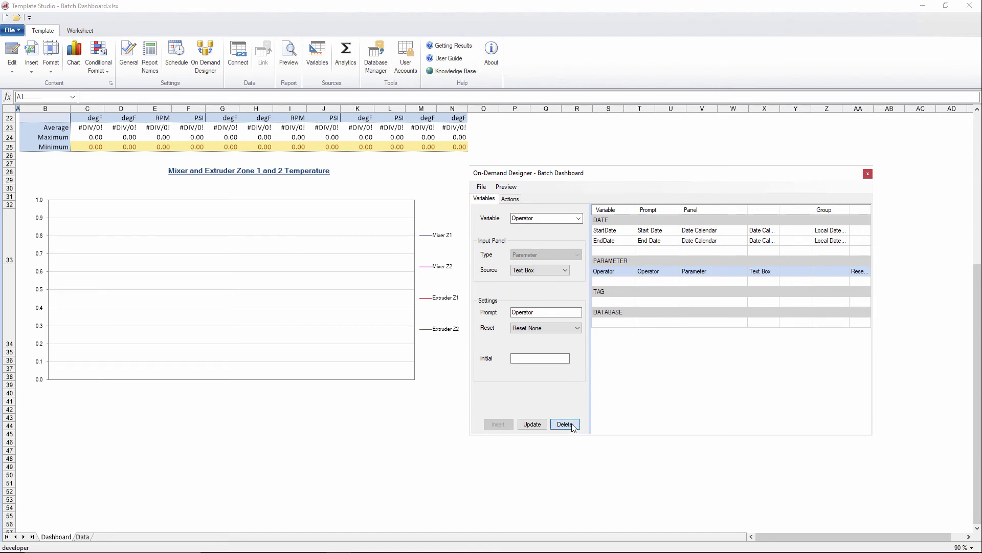
{"action": "left_click", "coordinate": [566, 424]}
{"action": "left_click", "coordinate": [608, 230]}
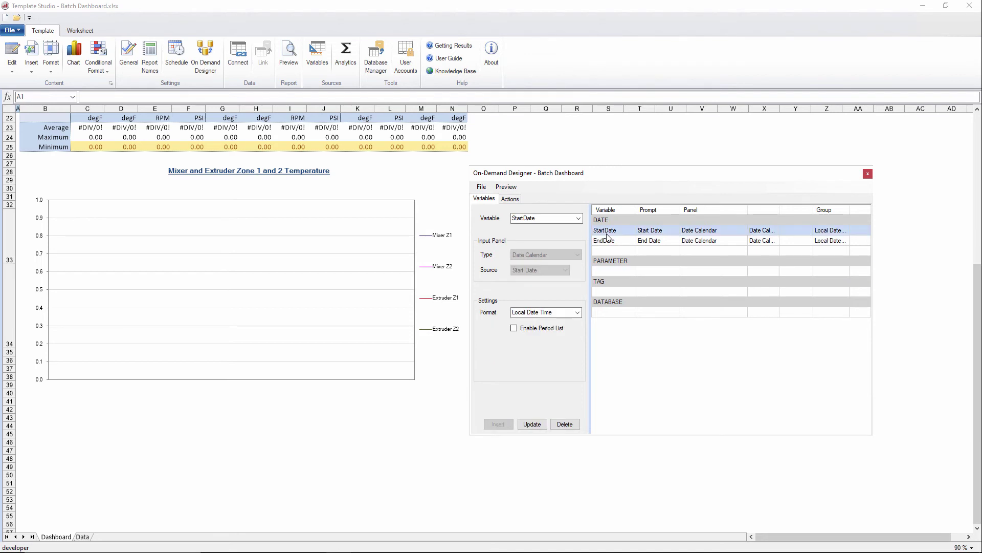
{"action": "left_click", "coordinate": [575, 423]}
{"action": "left_click", "coordinate": [575, 421]}
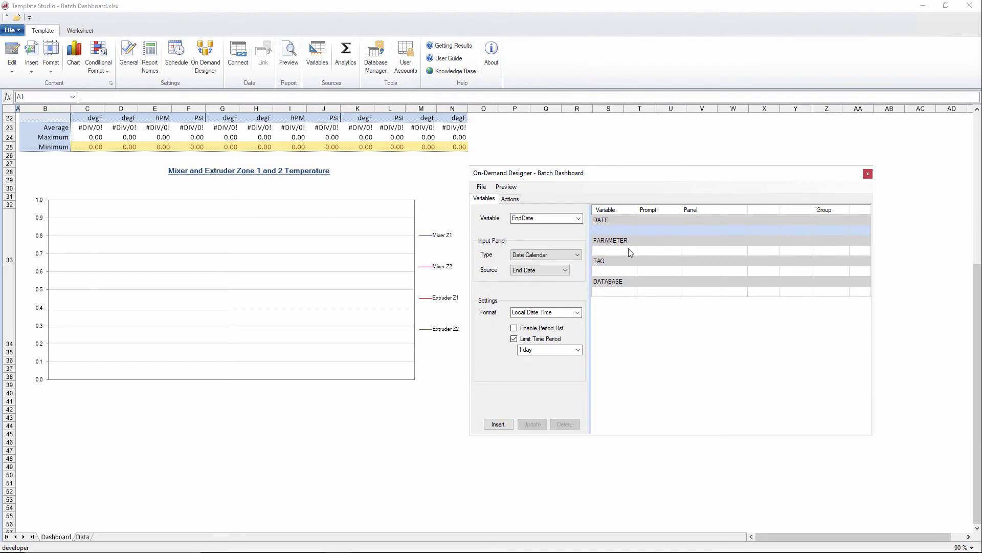
Add a StartDate database variable from the BatchList group, used as a filter
{"action": "left_click", "coordinate": [620, 291]}
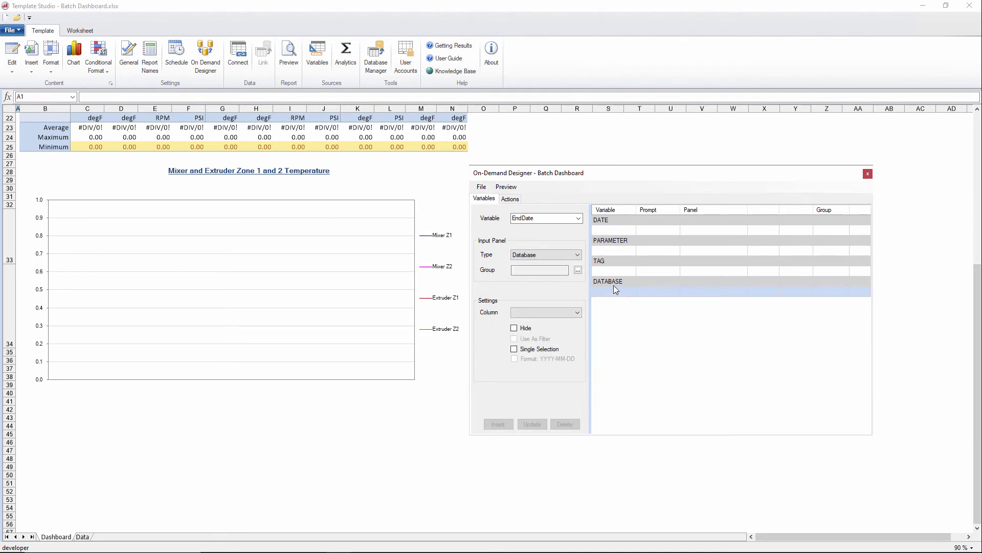
{"action": "left_click", "coordinate": [579, 219]}
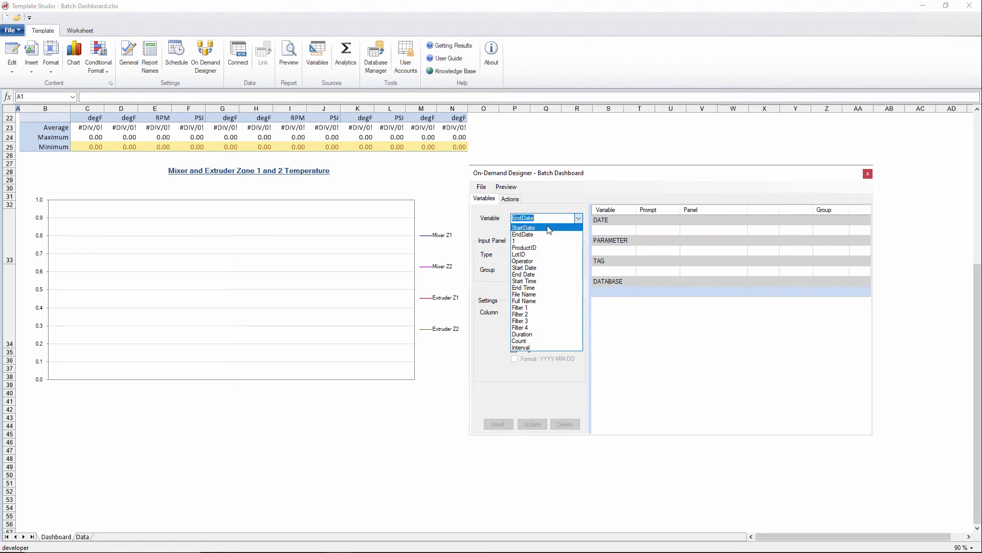
{"action": "left_click", "coordinate": [548, 228]}
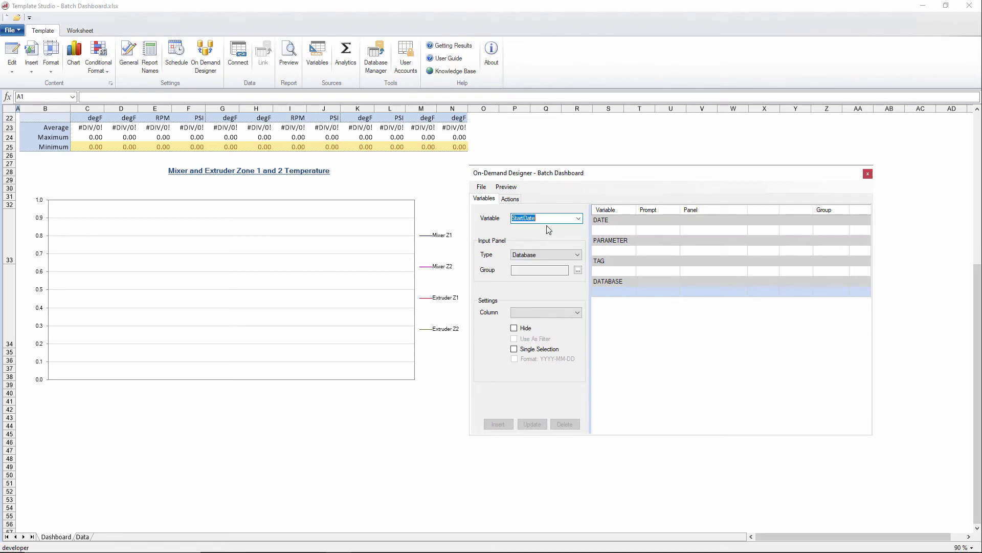
{"action": "left_click", "coordinate": [578, 270]}
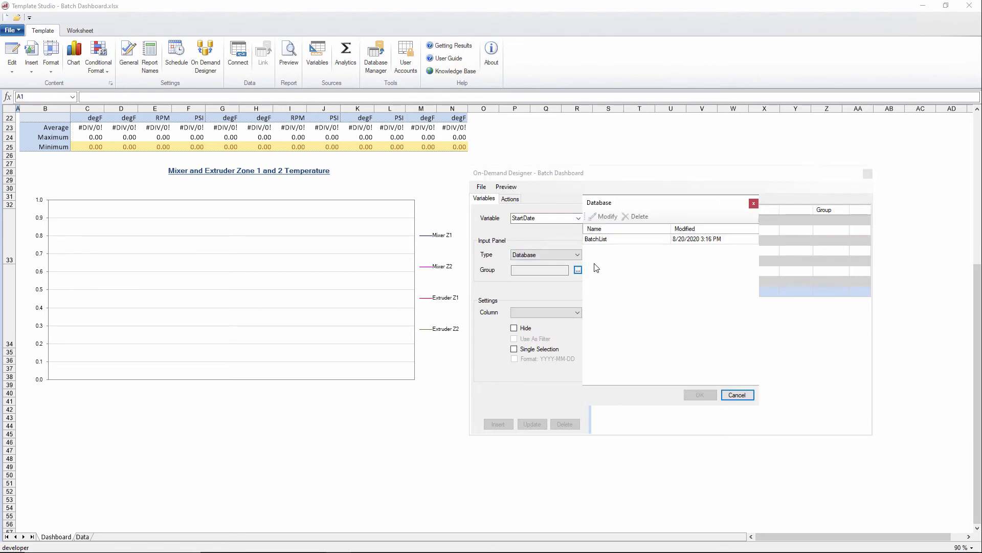
{"action": "left_click", "coordinate": [603, 240]}
{"action": "left_click", "coordinate": [706, 392]}
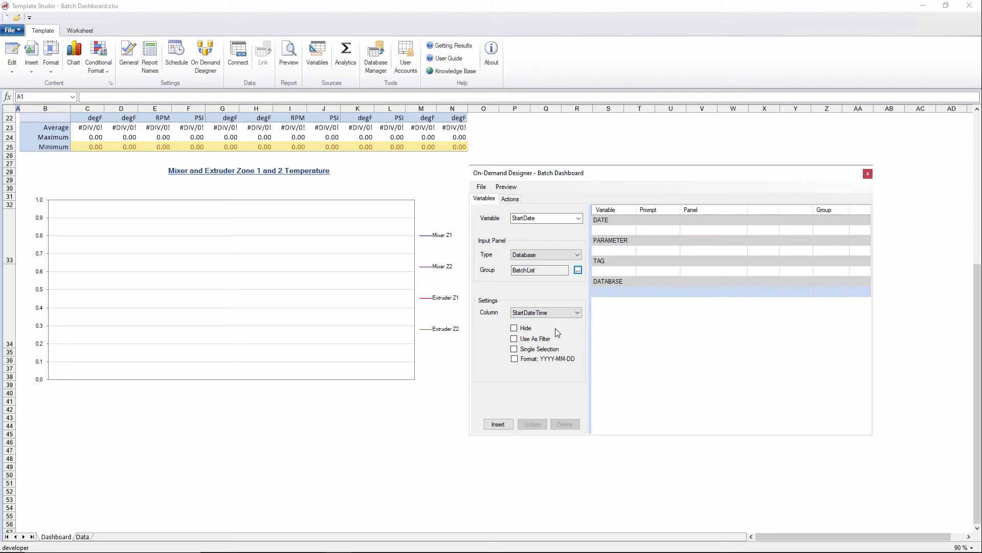
{"action": "left_click", "coordinate": [513, 339]}
{"action": "left_click", "coordinate": [499, 424]}
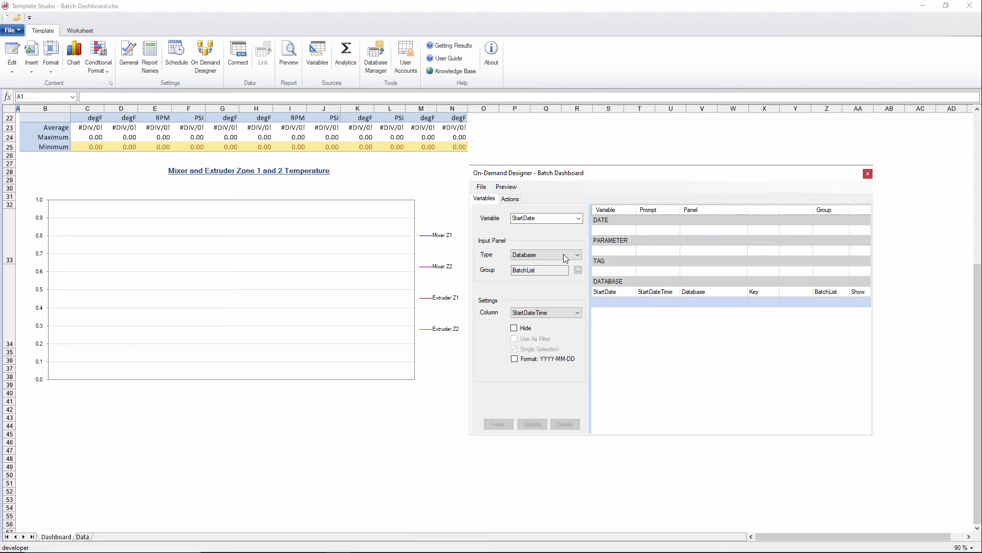
Add EndDate from the EndDateTime column and ProductID from Value1 as database variables
{"action": "left_click", "coordinate": [578, 218]}
{"action": "left_click", "coordinate": [557, 233]}
{"action": "left_click", "coordinate": [557, 313]}
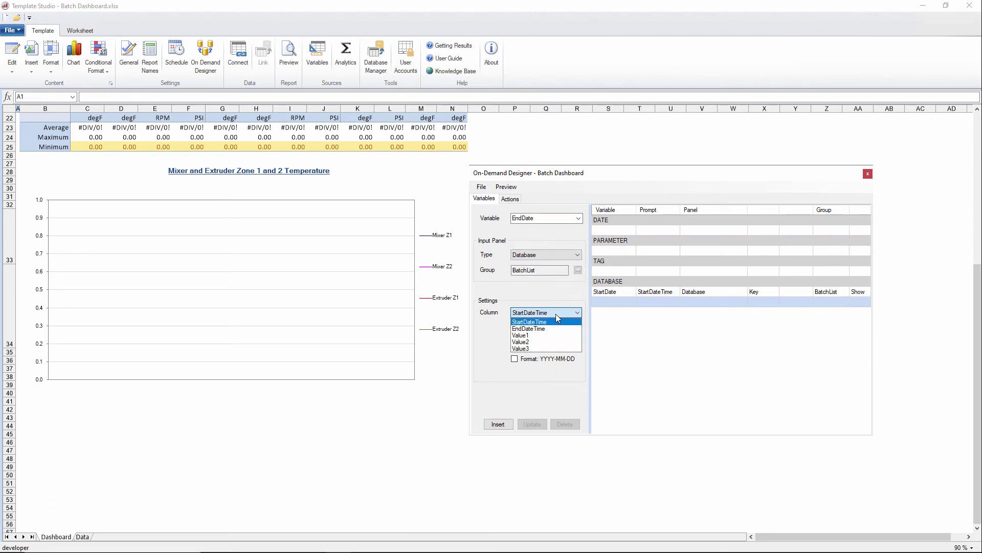
{"action": "left_click", "coordinate": [529, 328]}
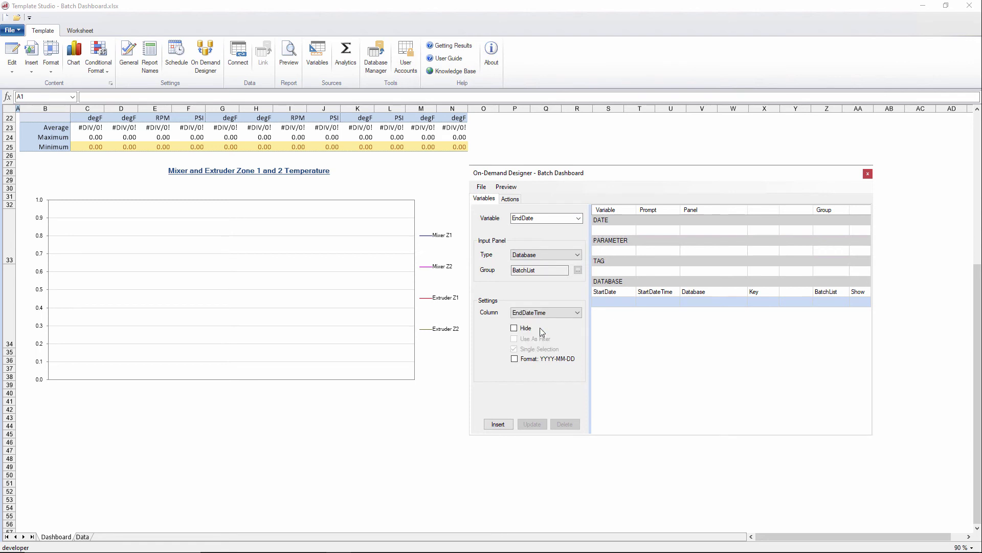
{"action": "left_click", "coordinate": [499, 424]}
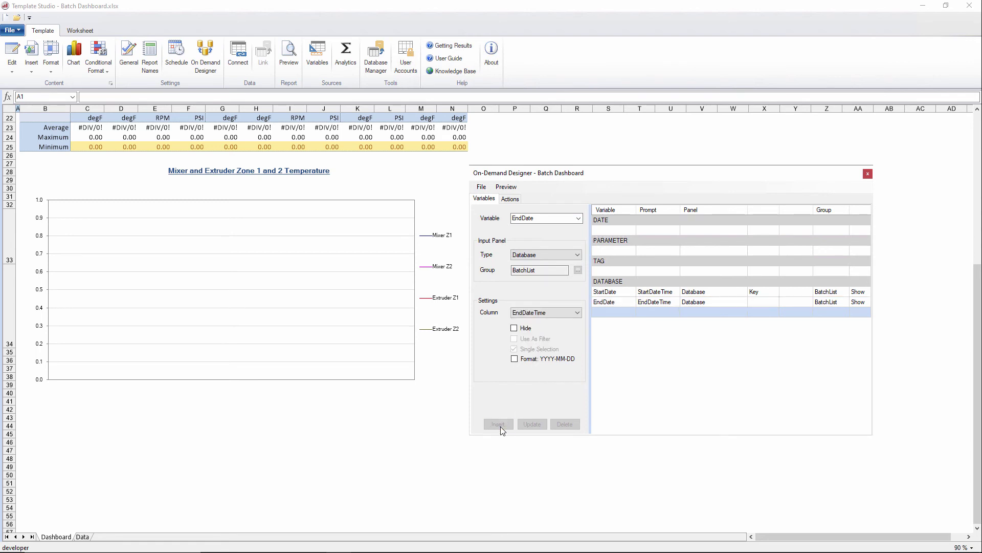
{"action": "left_click", "coordinate": [579, 220]}
{"action": "left_click", "coordinate": [545, 248]}
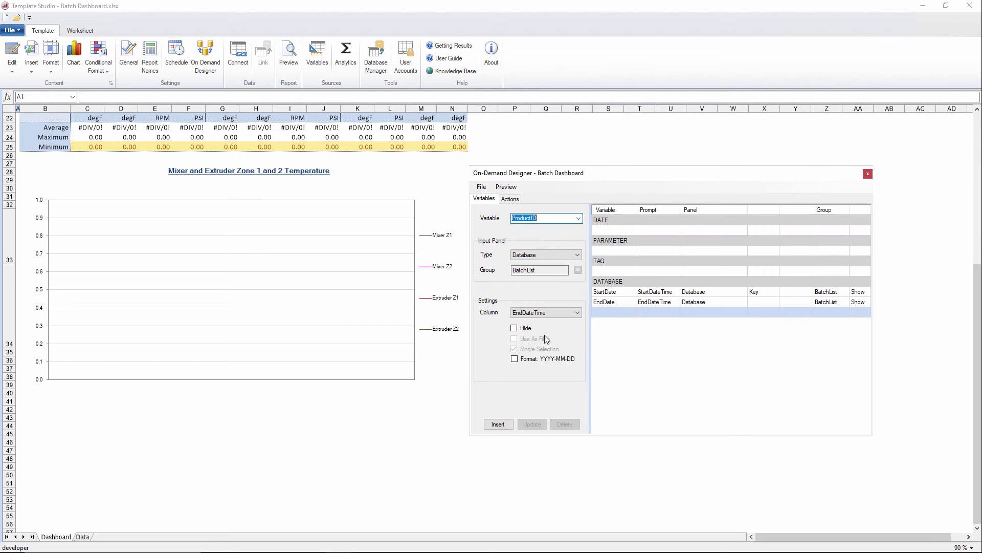
{"action": "left_click", "coordinate": [577, 312]}
{"action": "left_click", "coordinate": [541, 338]}
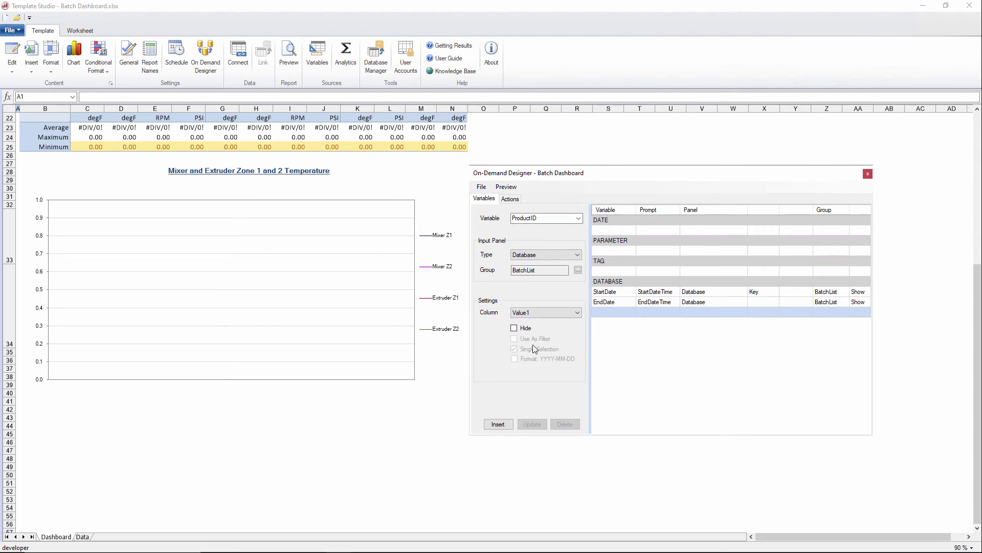
{"action": "left_click", "coordinate": [498, 424]}
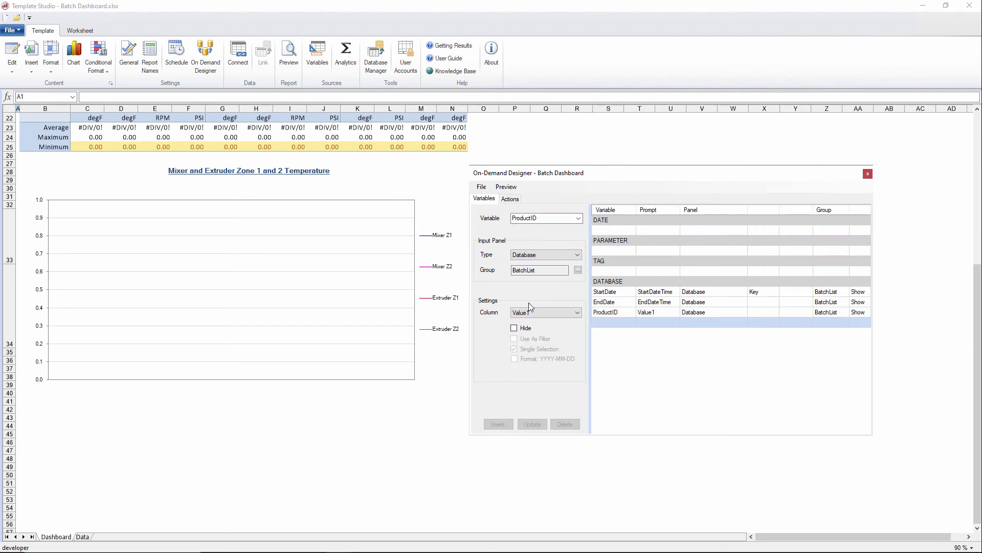
Add LotID from Value2 and Operator from Value3, then save the on-demand design
{"action": "left_click", "coordinate": [577, 219]}
{"action": "left_click", "coordinate": [549, 256]}
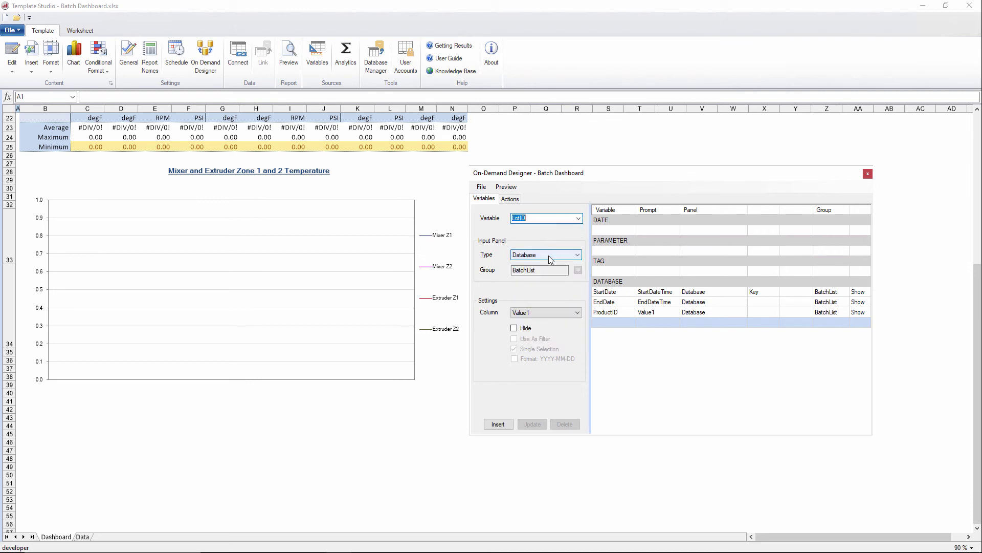
{"action": "left_click", "coordinate": [557, 313]}
{"action": "left_click", "coordinate": [535, 330]}
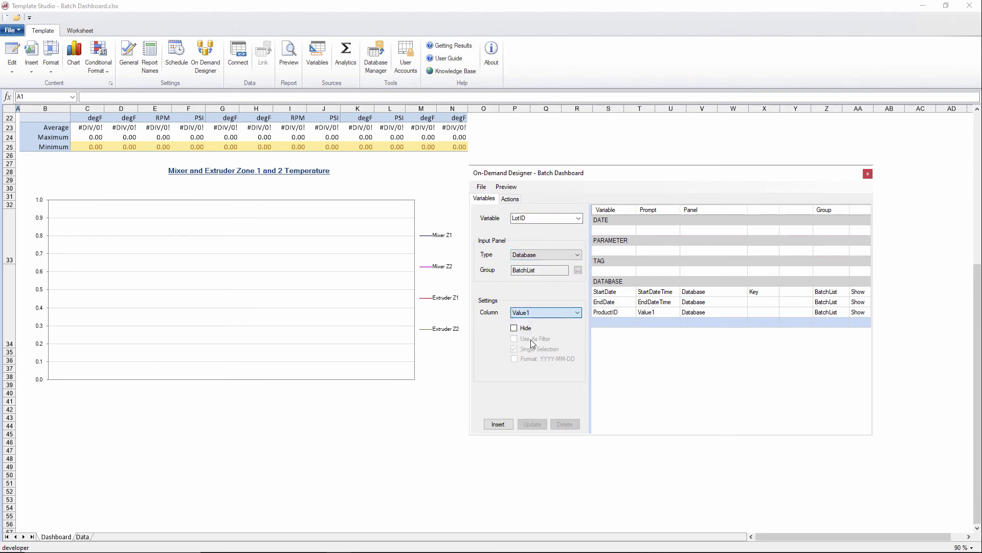
{"action": "left_click", "coordinate": [504, 427]}
{"action": "left_click", "coordinate": [578, 218]}
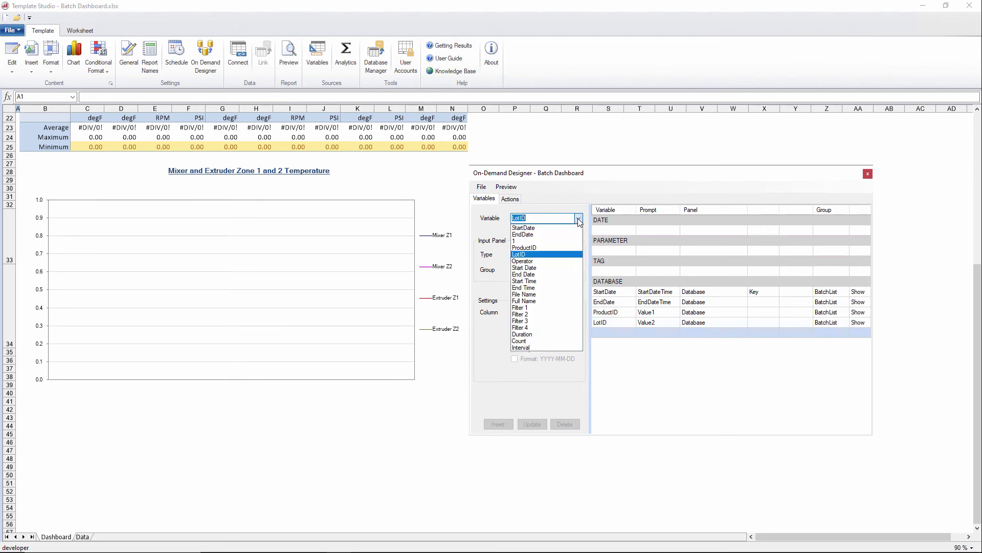
{"action": "left_click", "coordinate": [542, 261]}
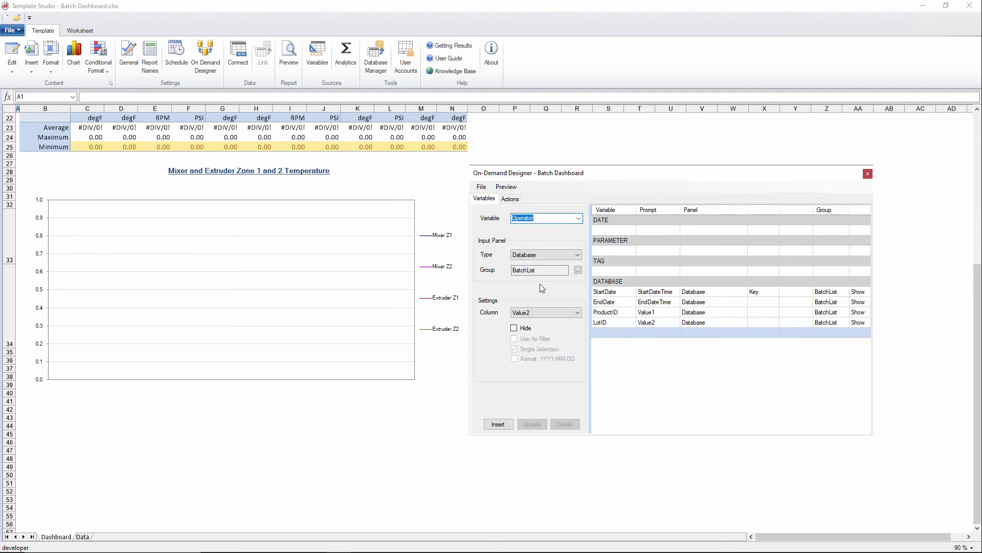
{"action": "left_click", "coordinate": [552, 313]}
{"action": "left_click", "coordinate": [545, 347]}
{"action": "left_click", "coordinate": [506, 424]}
{"action": "left_click", "coordinate": [481, 187]}
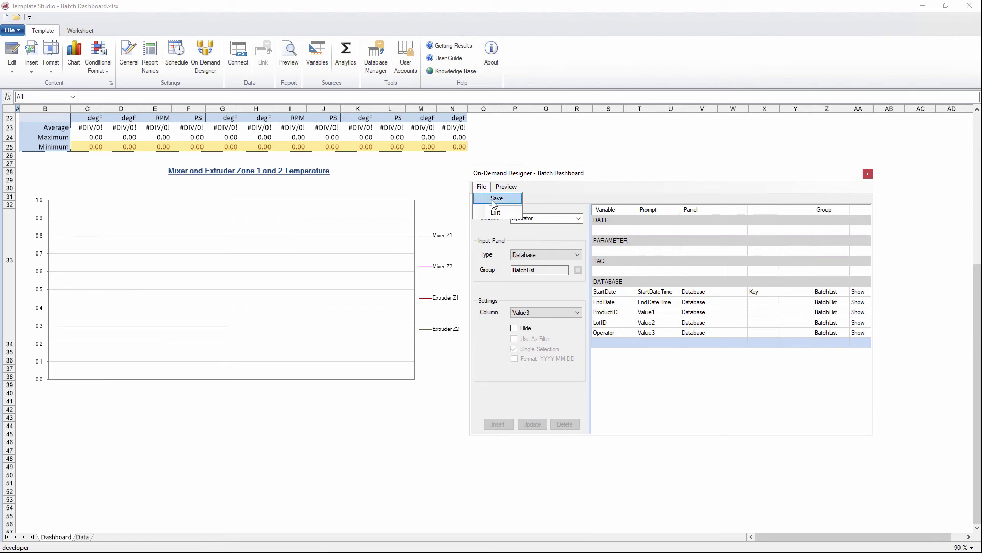
{"action": "left_click", "coordinate": [494, 199]}
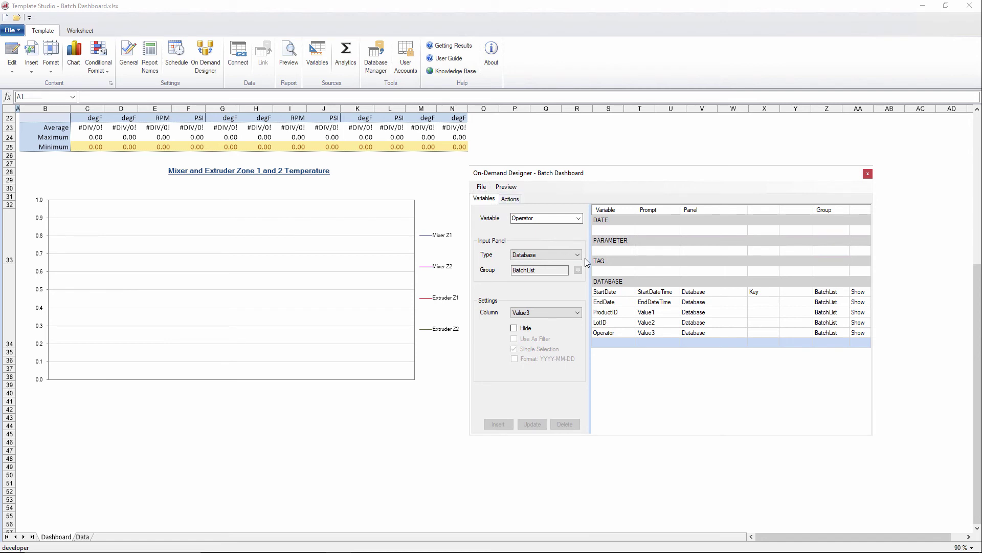
Preview the dashboard for the 10/3/2015 9:08 AM and 10/2/2015 7:44 PM batches, then close it
{"action": "left_click", "coordinate": [868, 174]}
{"action": "left_click", "coordinate": [293, 61]}
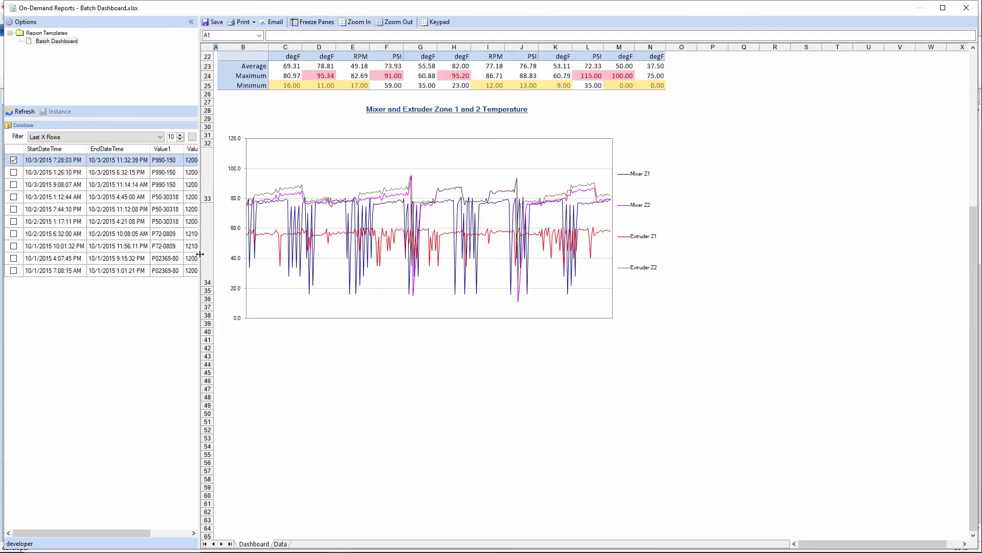
{"action": "left_click_drag", "start_coordinate": [198, 254], "coordinate": [258, 254]}
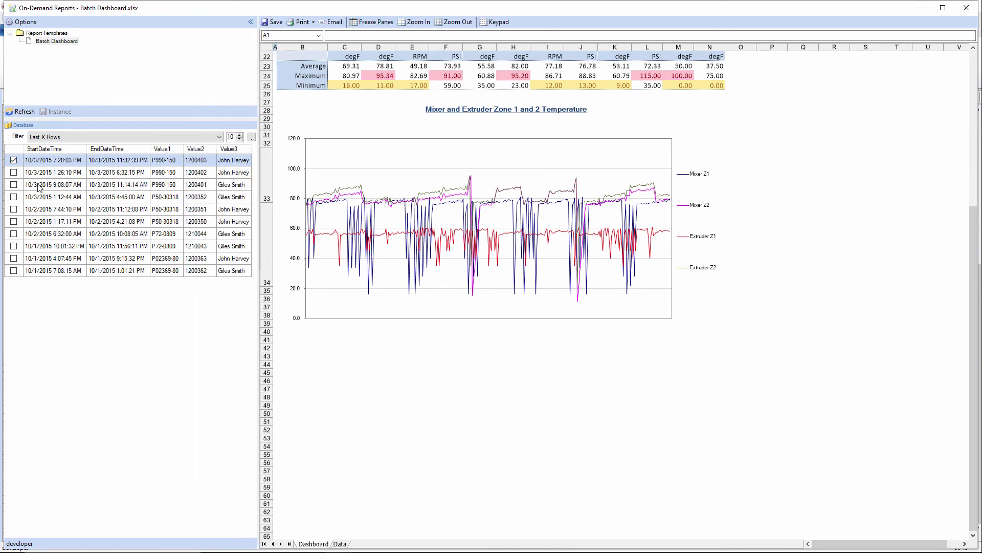
{"action": "left_click", "coordinate": [14, 185]}
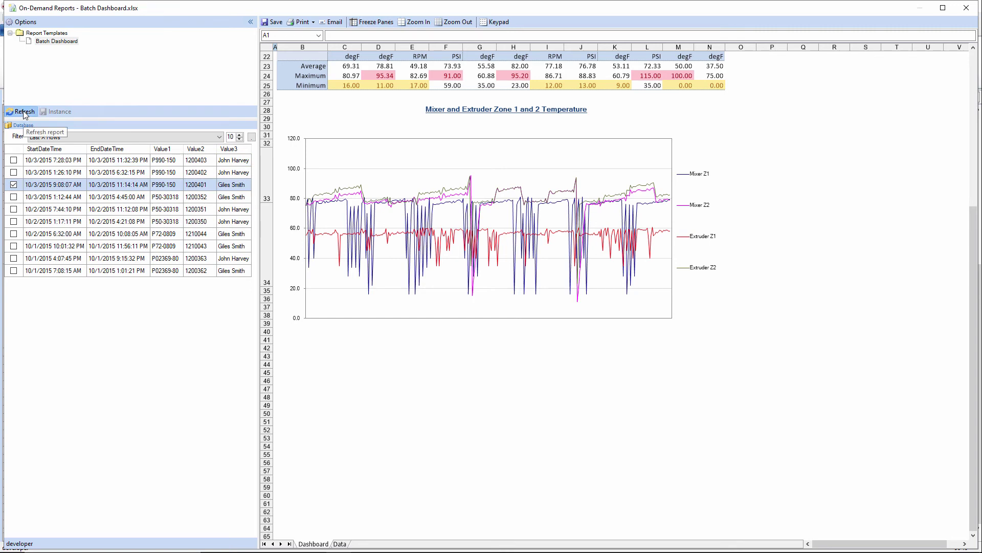
{"action": "left_click", "coordinate": [14, 210]}
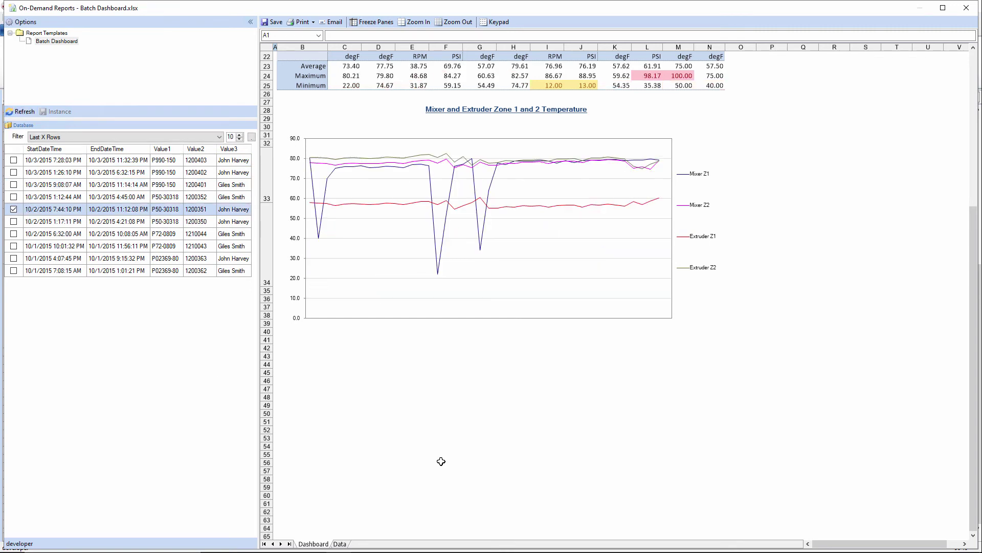
{"action": "scroll", "coordinate": [399, 447], "scroll_direction": "down", "scroll_amount": 1}
{"action": "scroll", "coordinate": [399, 446], "scroll_direction": "up", "scroll_amount": 8}
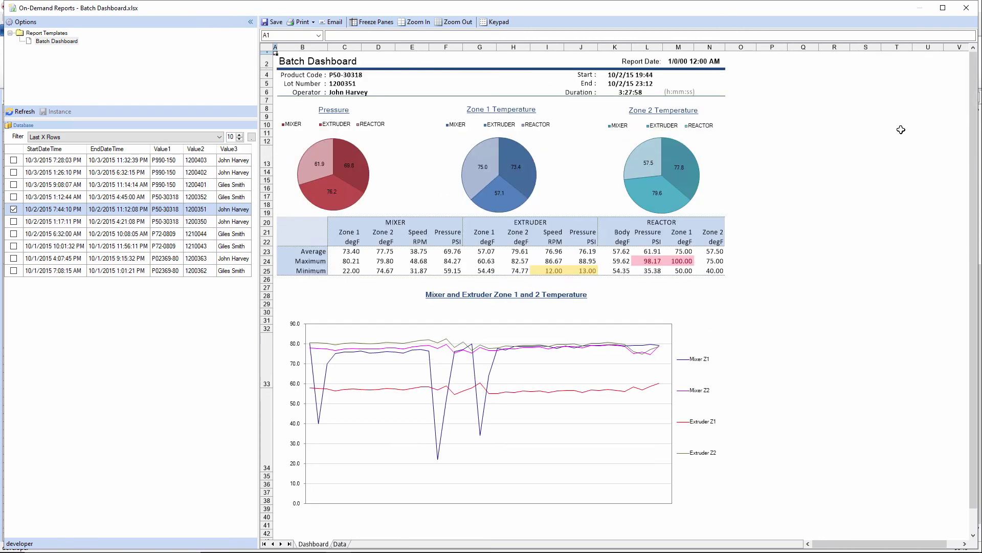
{"action": "left_click", "coordinate": [966, 8]}
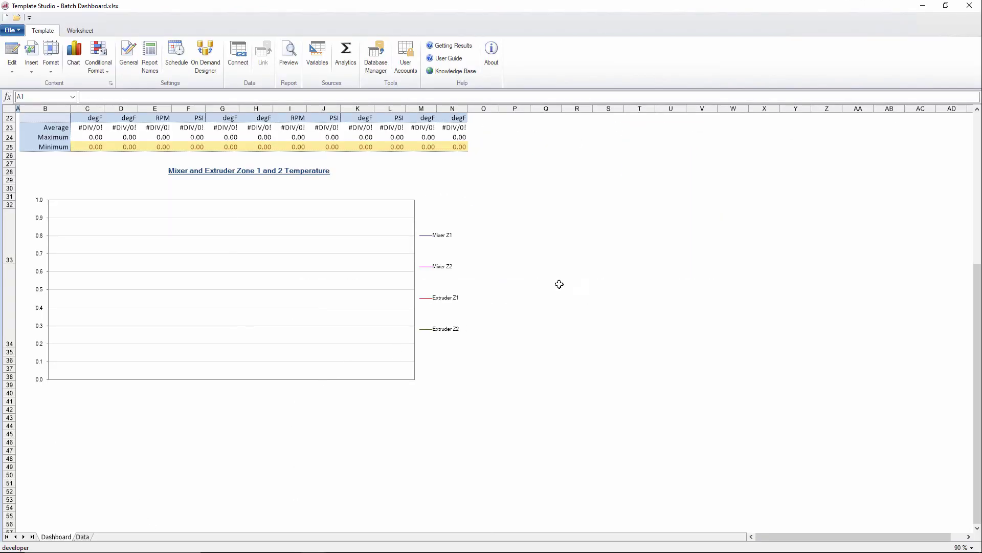
Save the Batch Dashboard template
{"action": "left_click", "coordinate": [589, 251]}
{"action": "scroll", "coordinate": [346, 368], "scroll_direction": "up", "scroll_amount": 7}
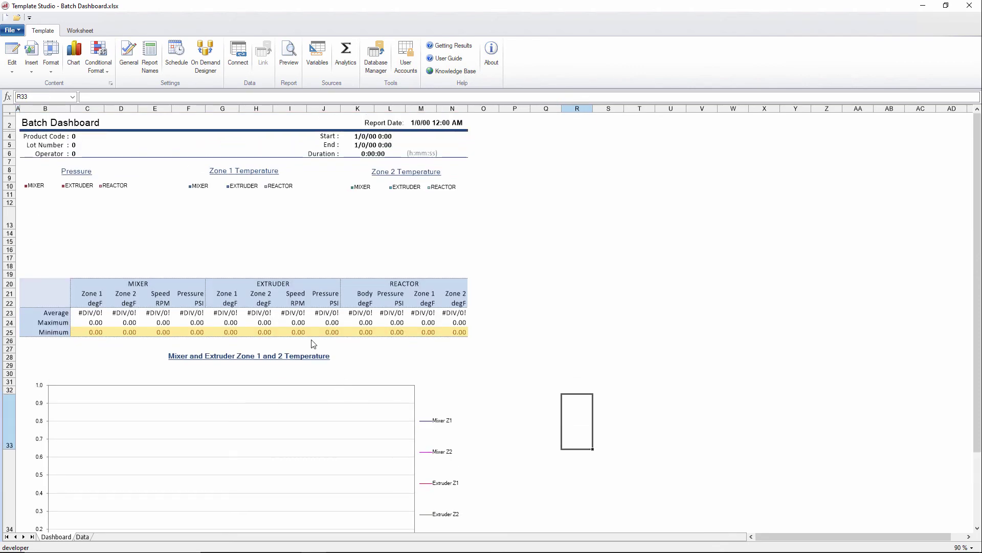
{"action": "left_click", "coordinate": [11, 29]}
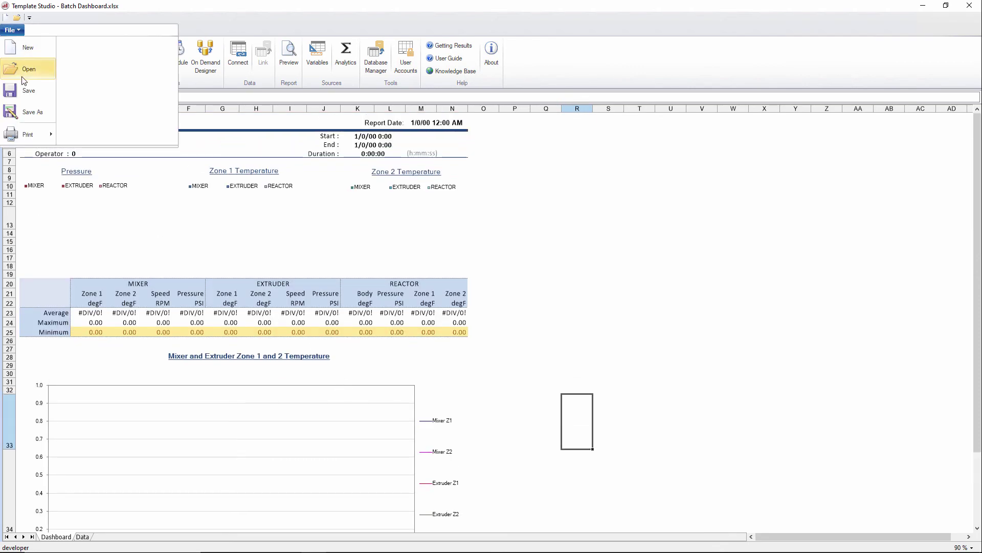
{"action": "left_click", "coordinate": [23, 95]}
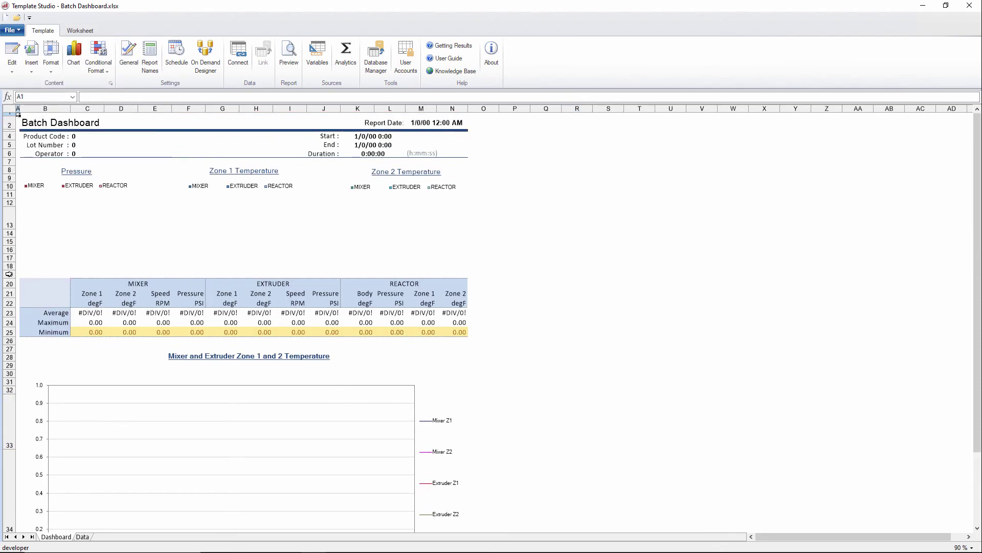
Hide the Data sheet, save the template again, and close Template Studio
{"action": "left_click", "coordinate": [82, 537]}
{"action": "right_click", "coordinate": [84, 538]}
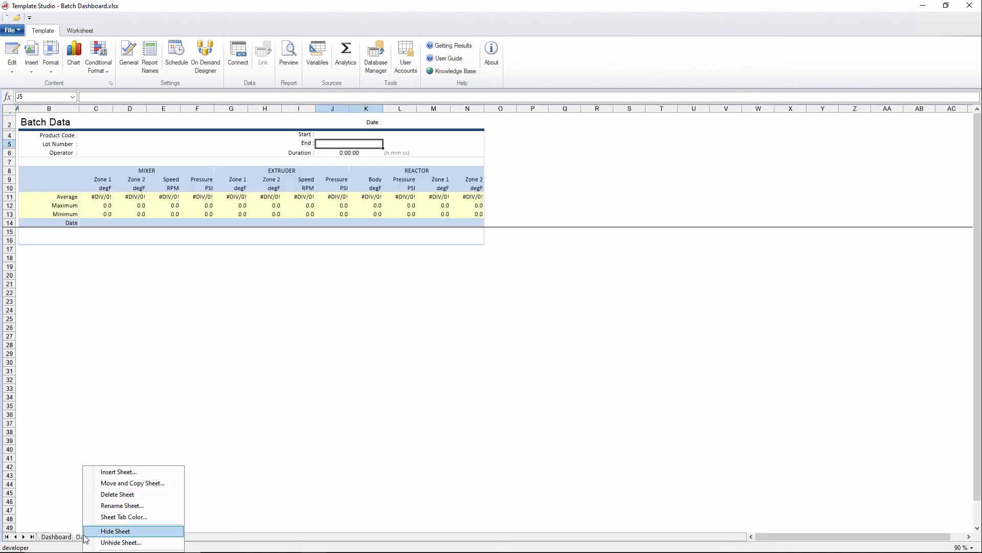
{"action": "left_click", "coordinate": [114, 531]}
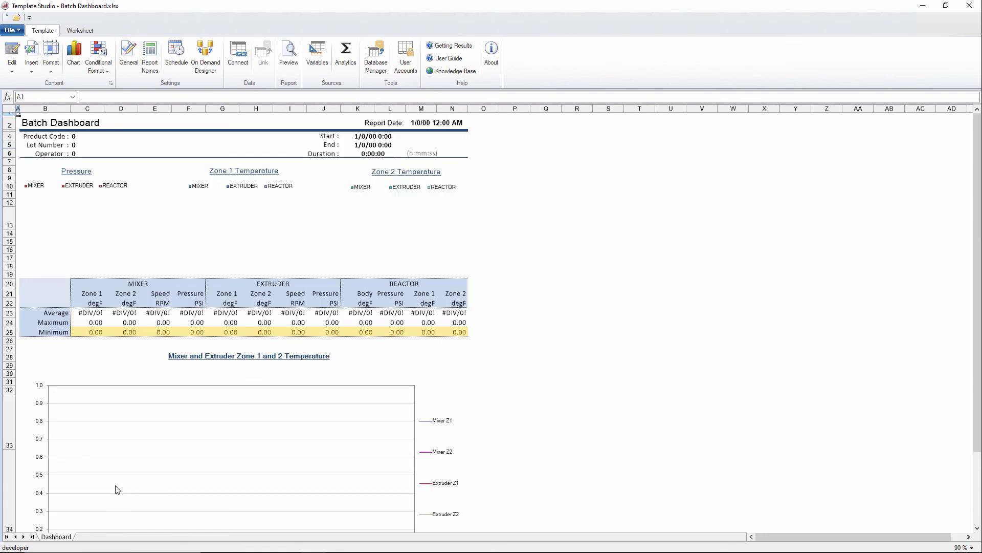
{"action": "left_click", "coordinate": [10, 30]}
{"action": "left_click", "coordinate": [23, 89]}
{"action": "left_click", "coordinate": [969, 6]}
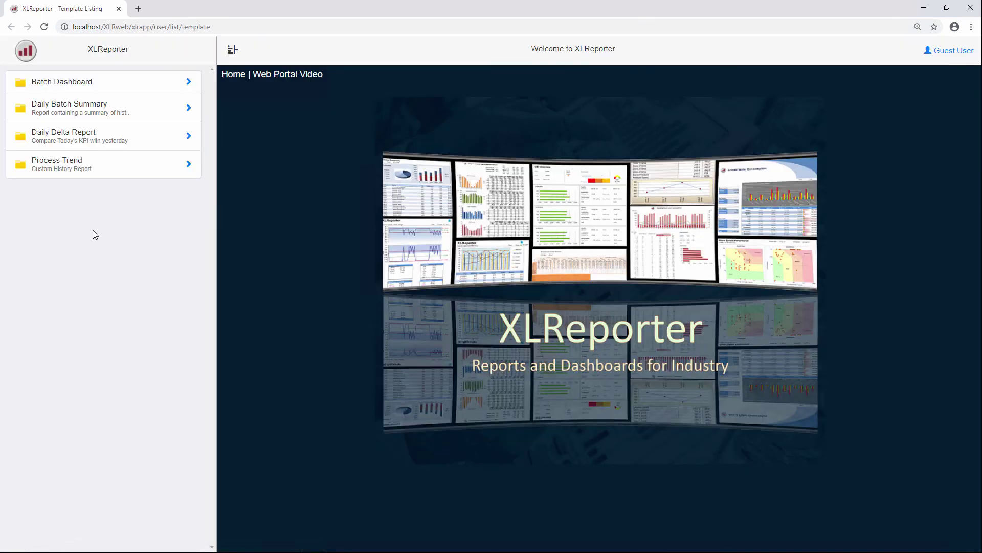
View the Batch Dashboard in the portal for the first batch, then the 01 Oct 2015 16:07:45 batch
{"action": "left_click", "coordinate": [77, 83]}
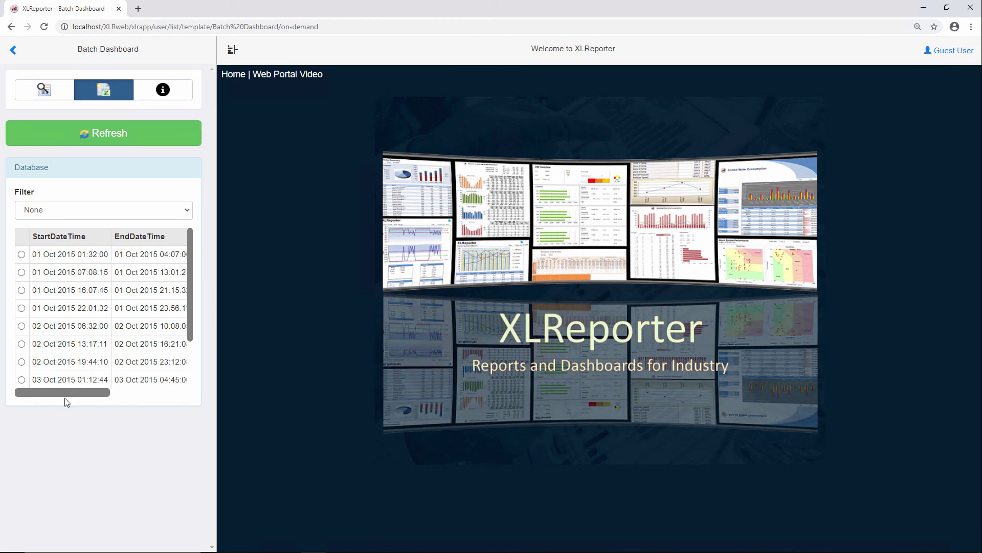
{"action": "left_click_drag", "start_coordinate": [101, 397], "coordinate": [43, 394]}
{"action": "left_click", "coordinate": [99, 135]}
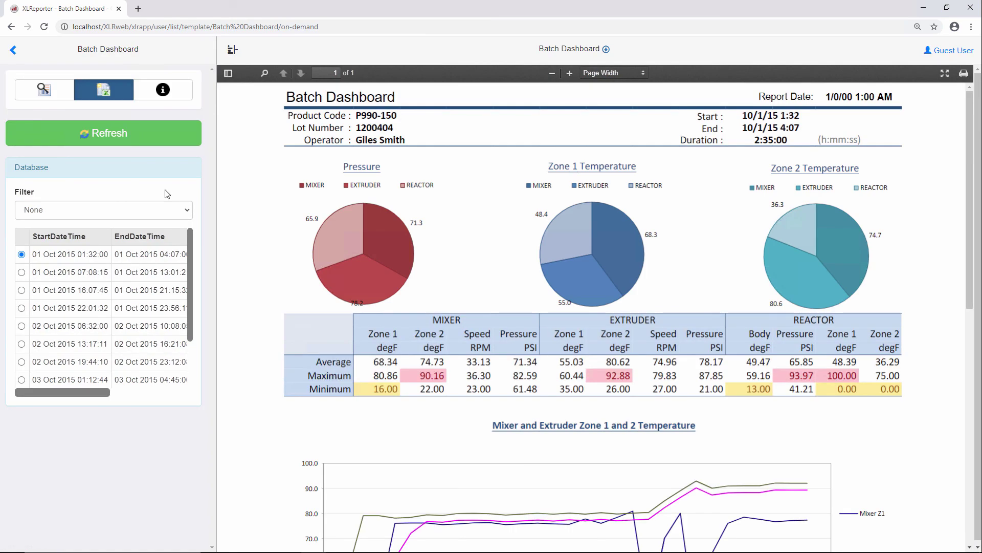
{"action": "scroll", "coordinate": [504, 327], "scroll_direction": "down", "scroll_amount": 7}
{"action": "scroll", "coordinate": [507, 336], "scroll_direction": "up", "scroll_amount": 7}
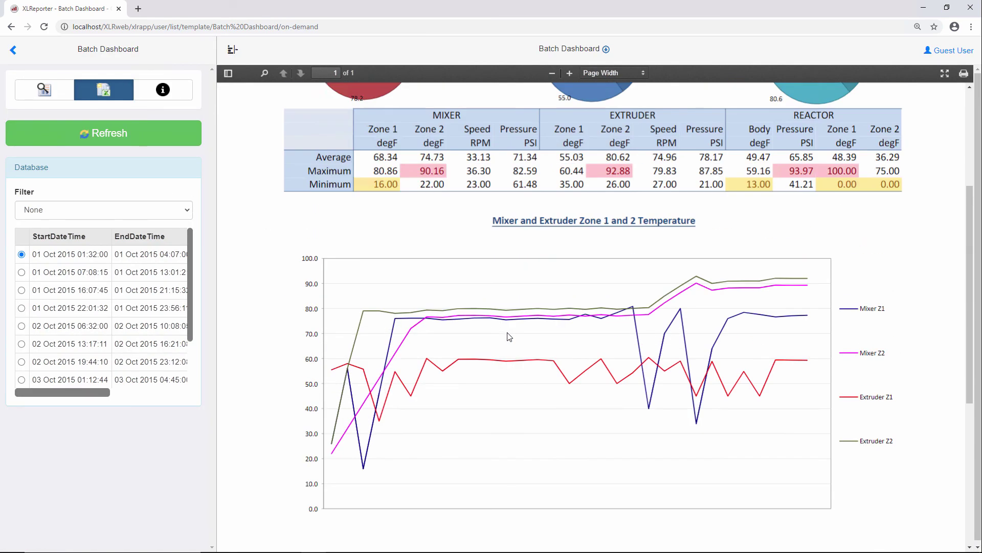
{"action": "left_click", "coordinate": [21, 290]}
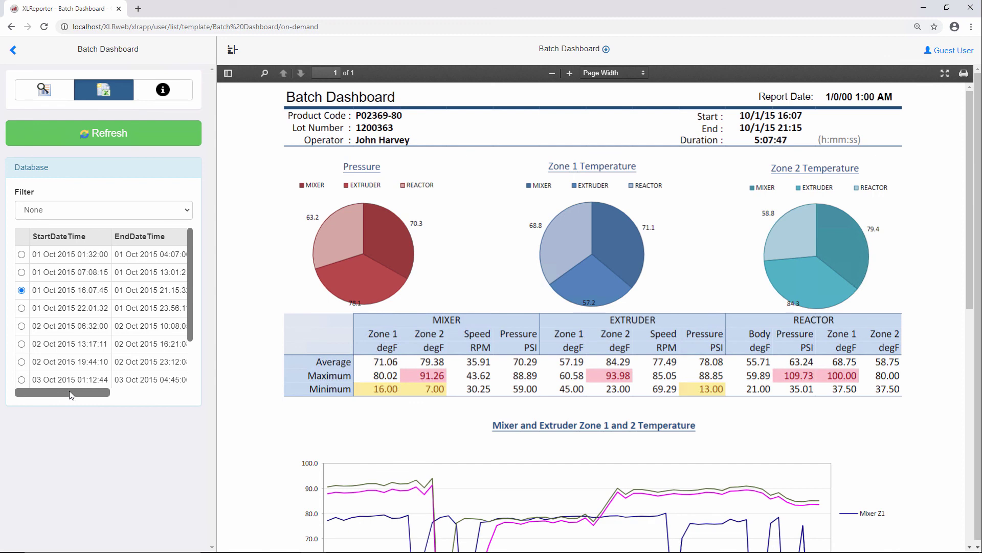
{"action": "left_click_drag", "start_coordinate": [69, 391], "coordinate": [139, 394]}
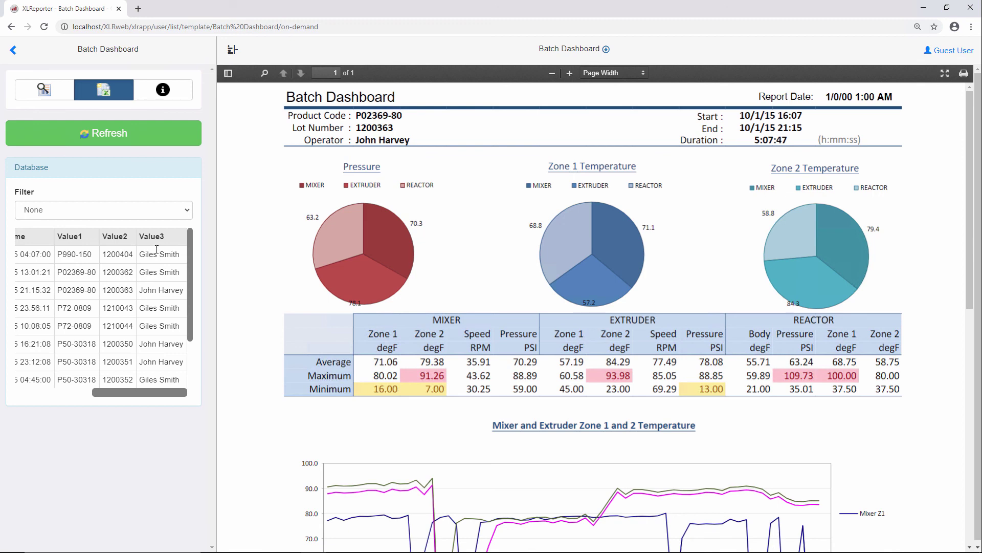
Return to the template listing and shrink the browser to a phone-sized window
{"action": "left_click", "coordinate": [14, 50]}
{"action": "left_click", "coordinate": [52, 66]}
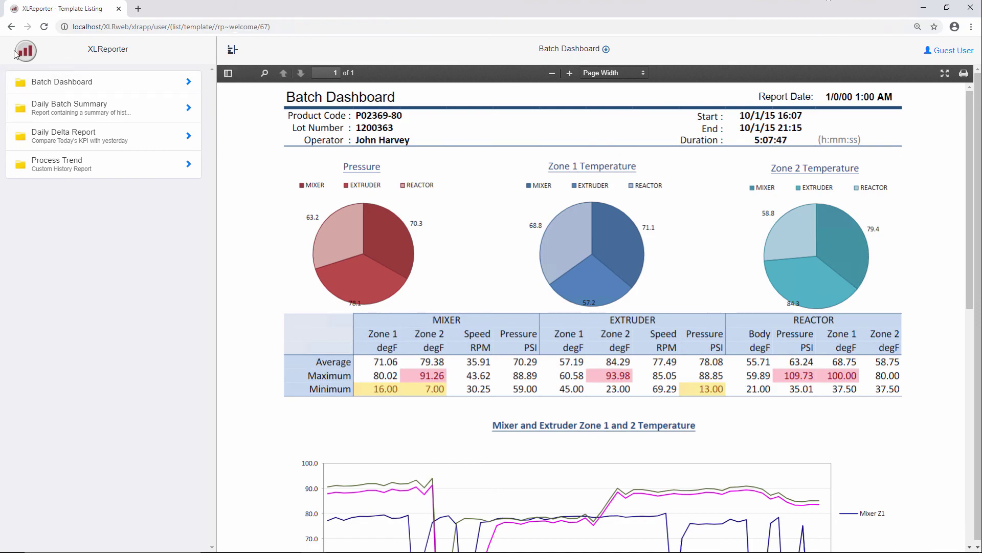
{"action": "left_click", "coordinate": [970, 8]}
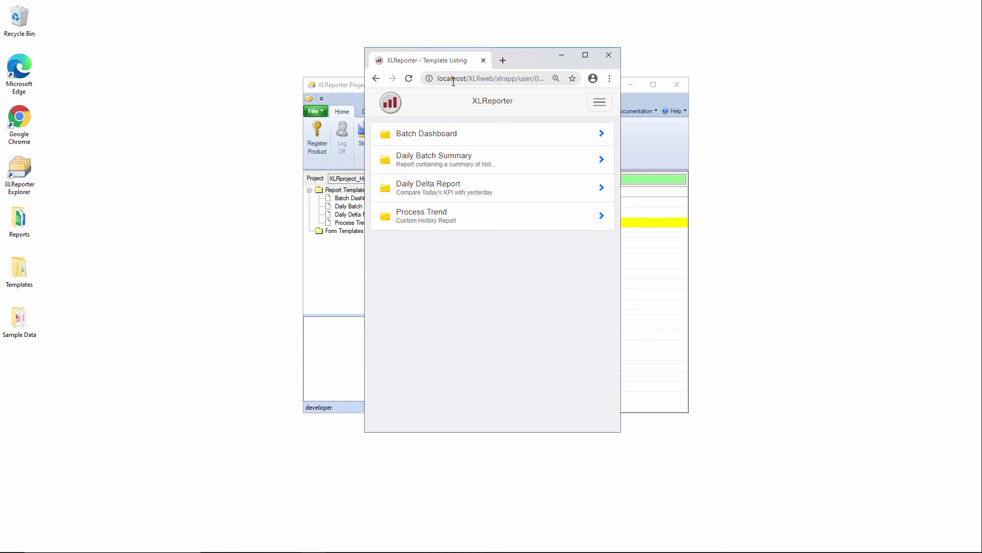
Open the Batch Dashboard report in the narrow mobile-sized browser
{"action": "left_click", "coordinate": [427, 137]}
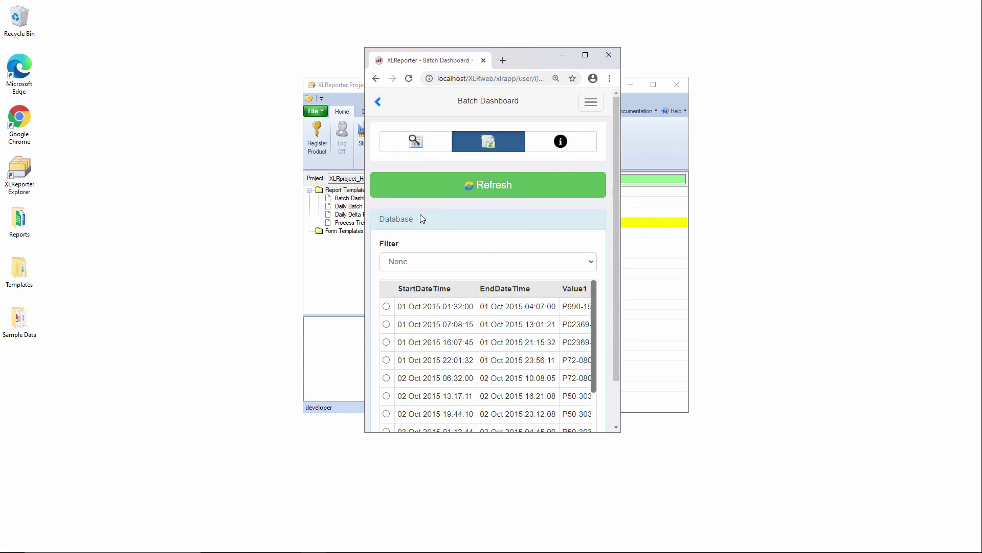
{"action": "scroll", "coordinate": [526, 395], "scroll_direction": "down", "scroll_amount": 1}
{"action": "scroll", "coordinate": [526, 397], "scroll_direction": "up", "scroll_amount": 1}
{"action": "scroll", "coordinate": [474, 391], "scroll_direction": "down", "scroll_amount": 1}
{"action": "scroll", "coordinate": [475, 392], "scroll_direction": "up", "scroll_amount": 2}
Generate the report for batch P990-150, scroll through both pages, and close the browser
{"action": "left_click", "coordinate": [484, 191]}
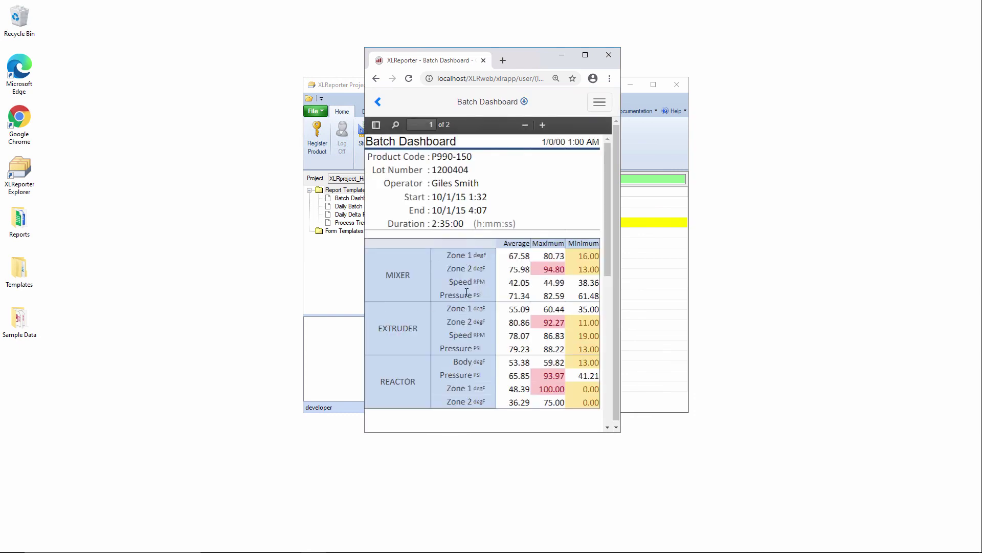
{"action": "scroll", "coordinate": [517, 255], "scroll_direction": "down", "scroll_amount": 6}
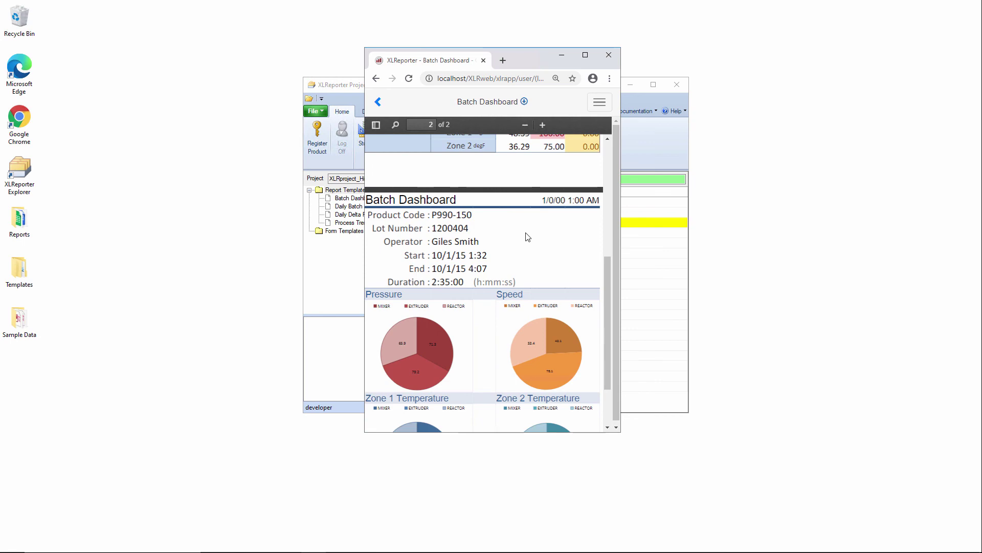
{"action": "scroll", "coordinate": [528, 234], "scroll_direction": "down", "scroll_amount": 1}
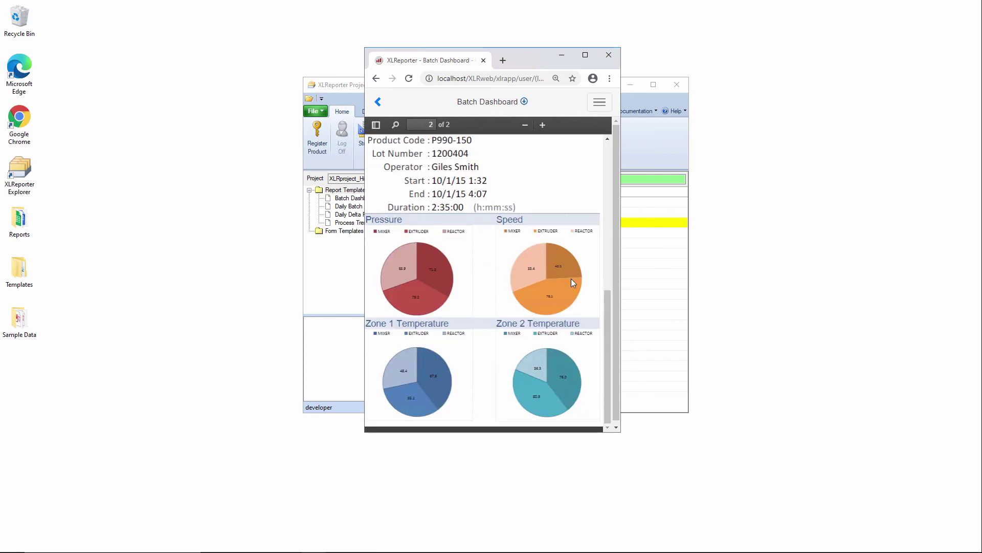
{"action": "scroll", "coordinate": [572, 279], "scroll_direction": "up", "scroll_amount": 7}
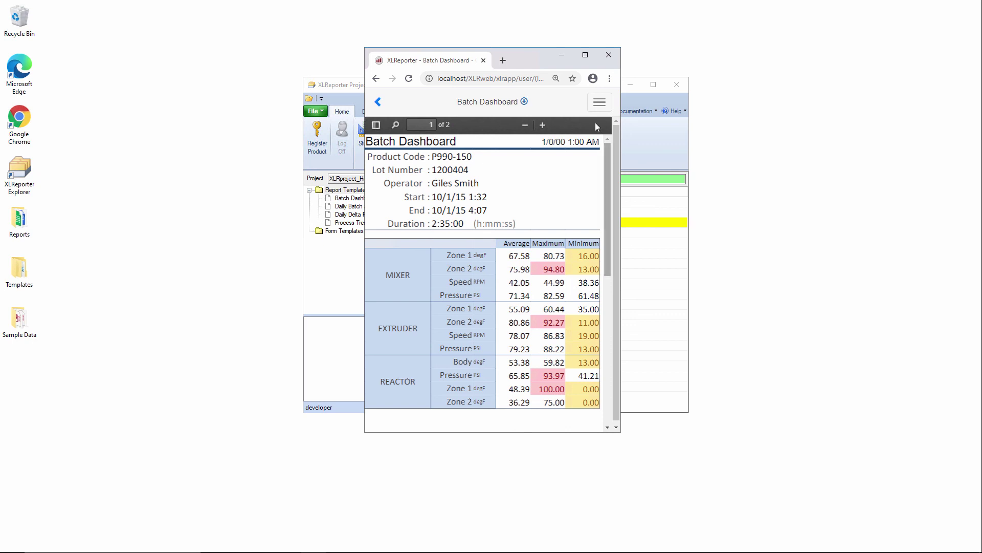
{"action": "left_click", "coordinate": [609, 55]}
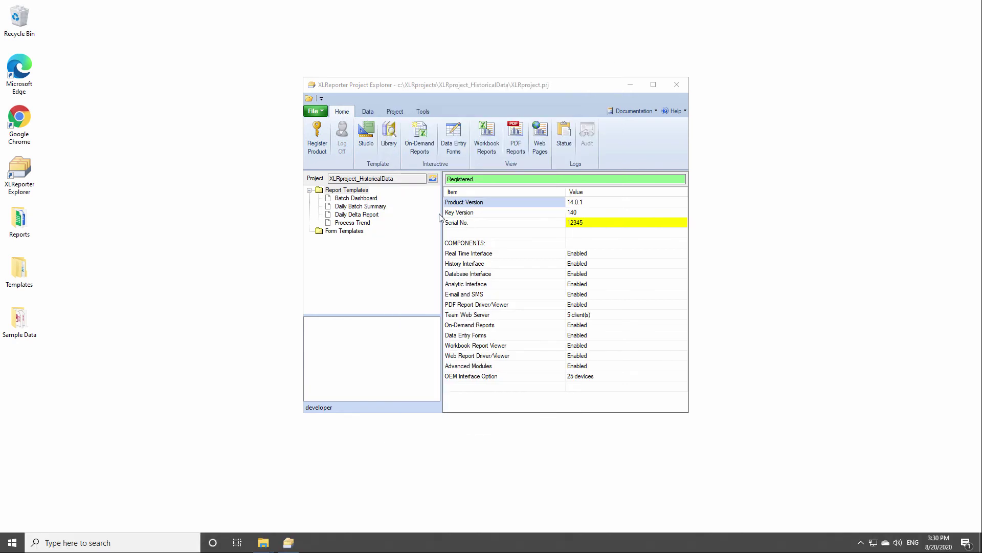